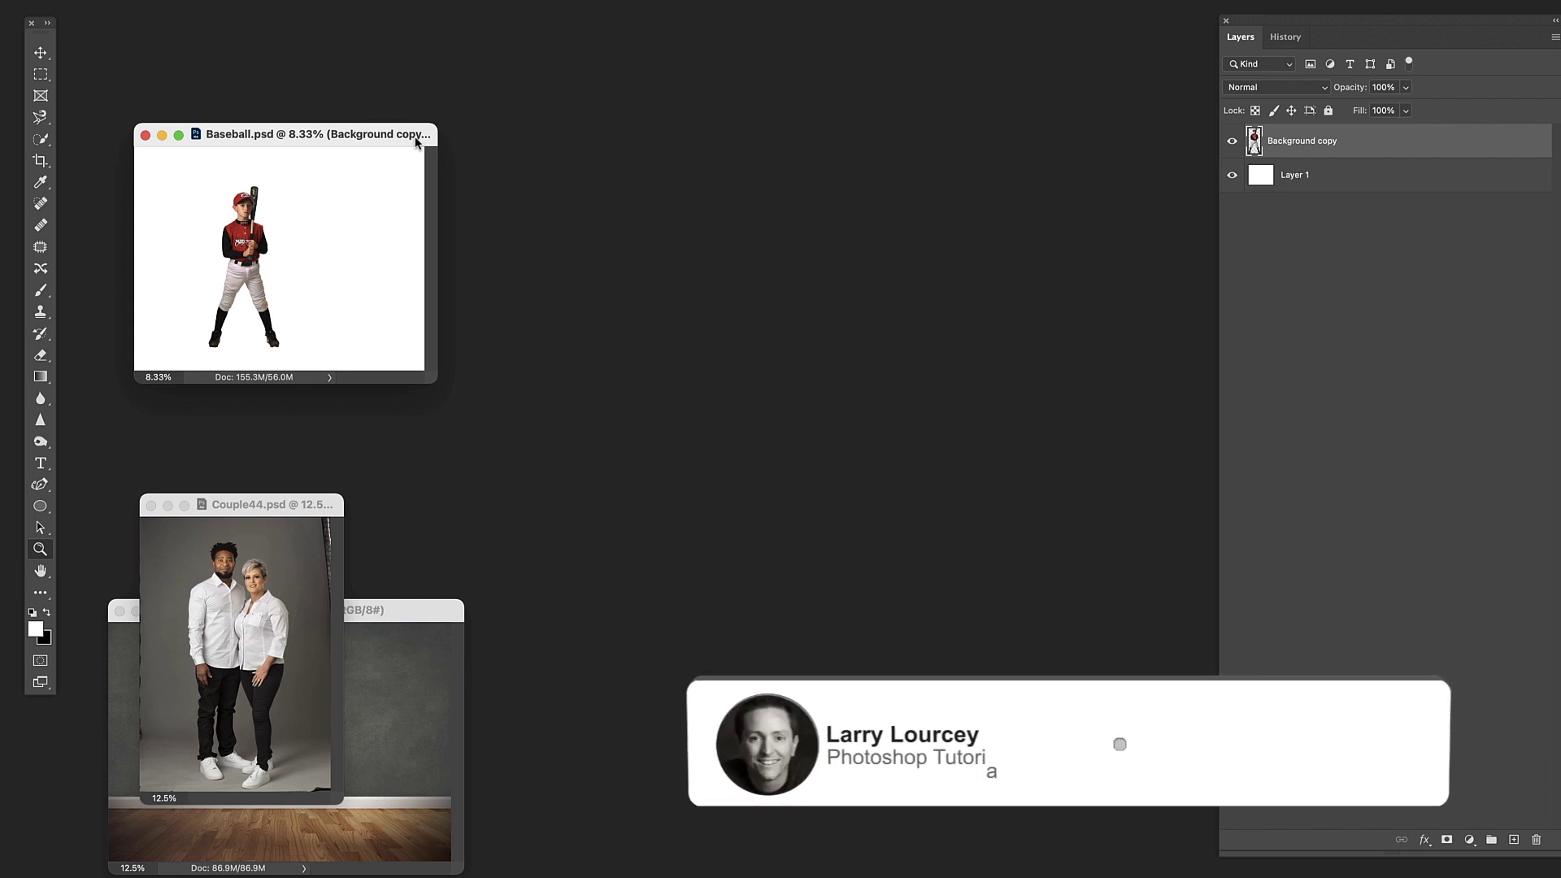
Step: Convert the Background copy layer with the baseball player into a smart object
key(super+plus)
key(super+plus)
key(super+plus)
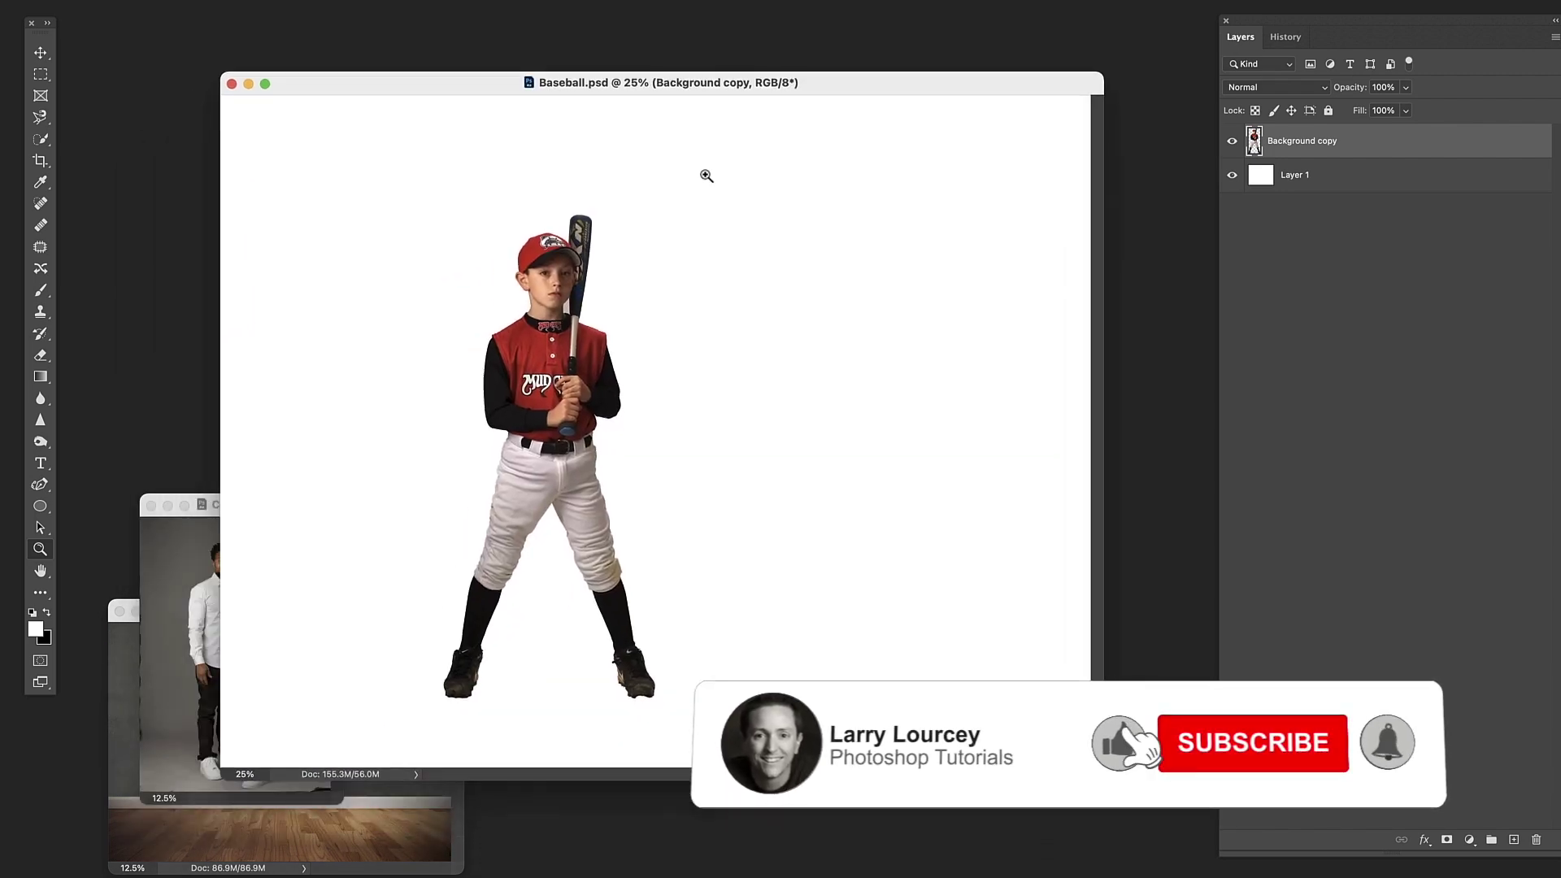
key(f)
drag(836, 248, 687, 244)
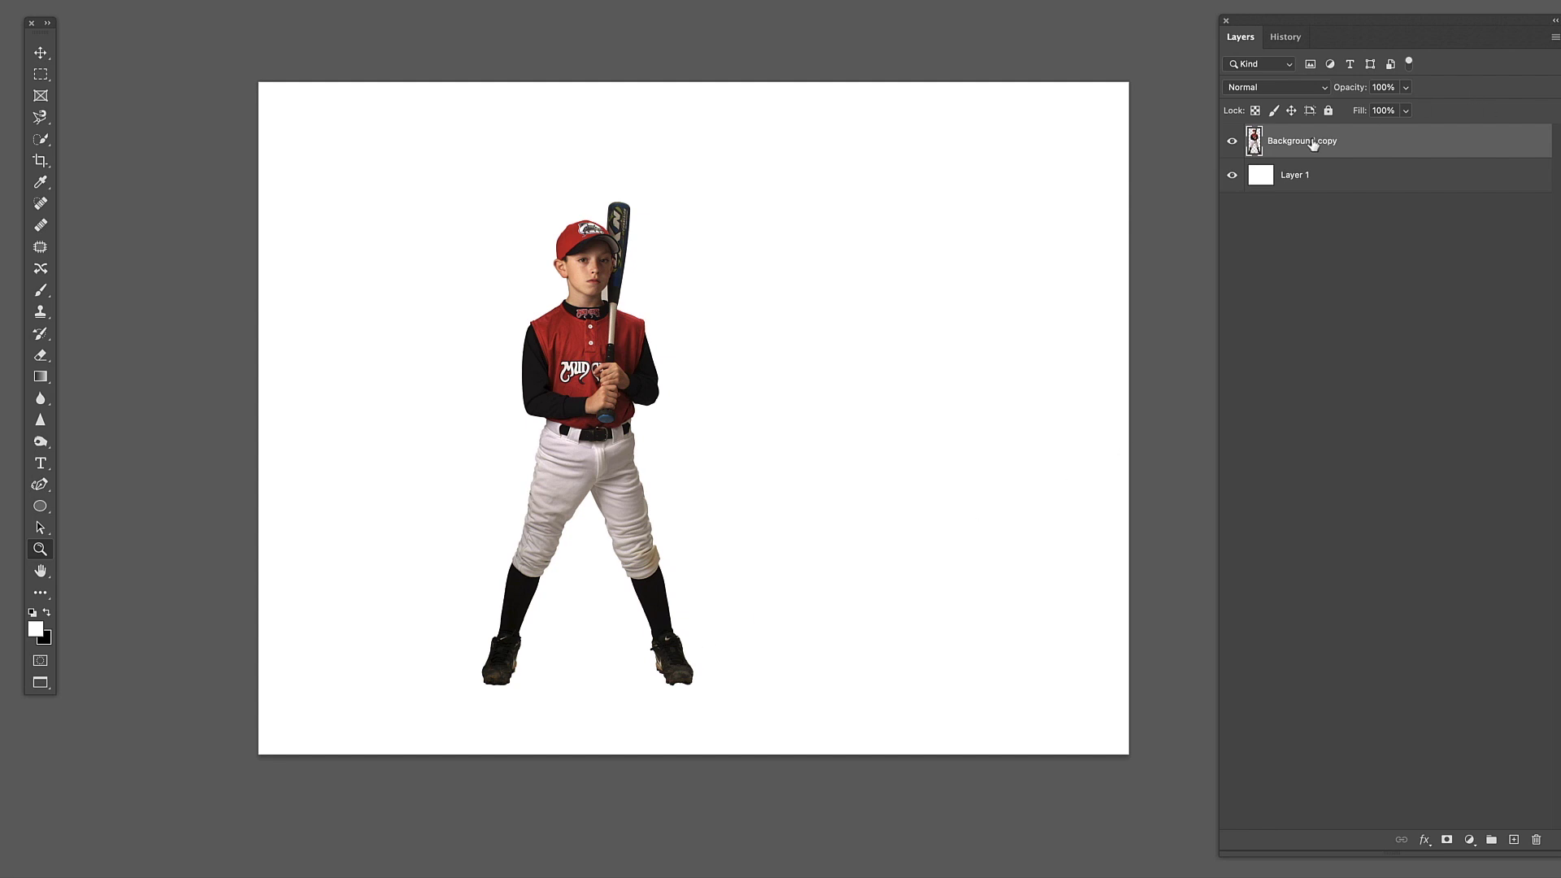
click(1231, 143)
click(1232, 142)
right_click(1423, 146)
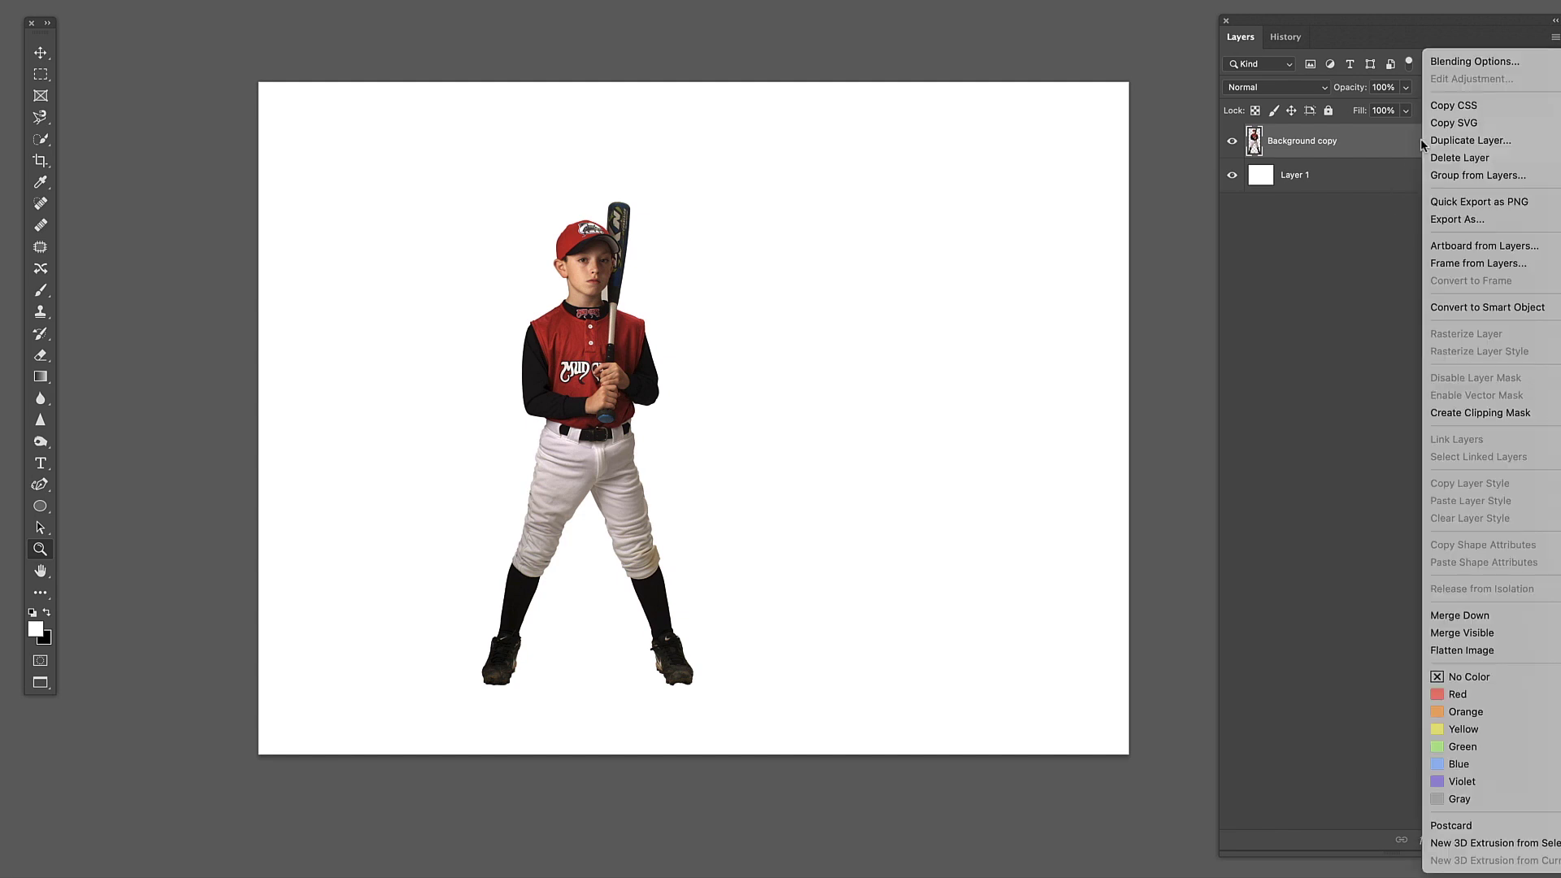
click(1485, 308)
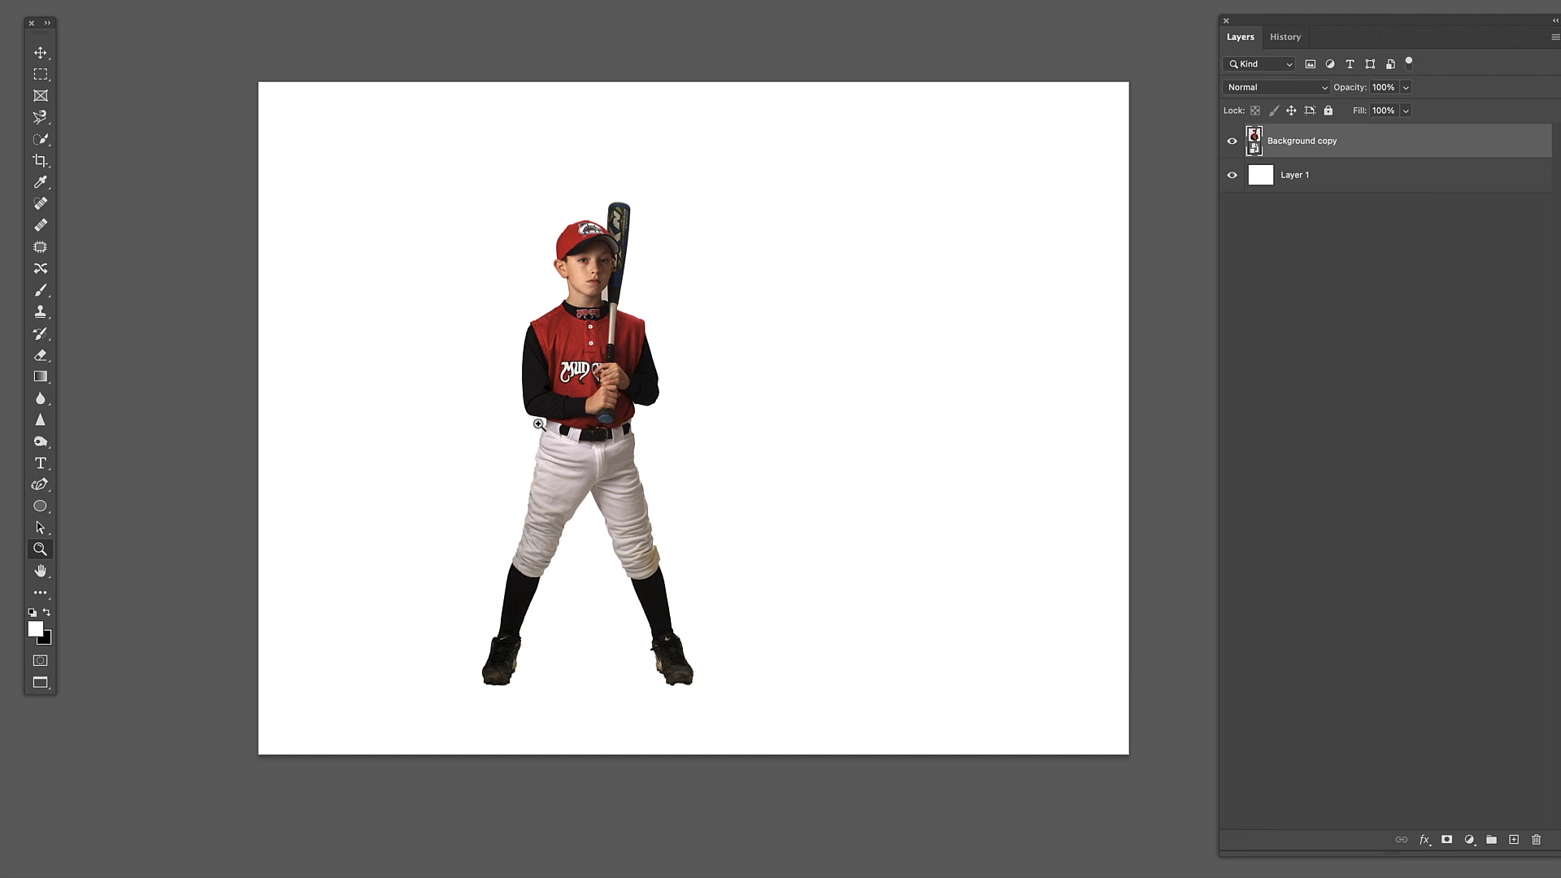
Step: Scale the baseball player smart object down to a tiny figure and enlarge it back to nearly its full size
key(ctrl+t)
drag(695, 201, 547, 606)
key(Return)
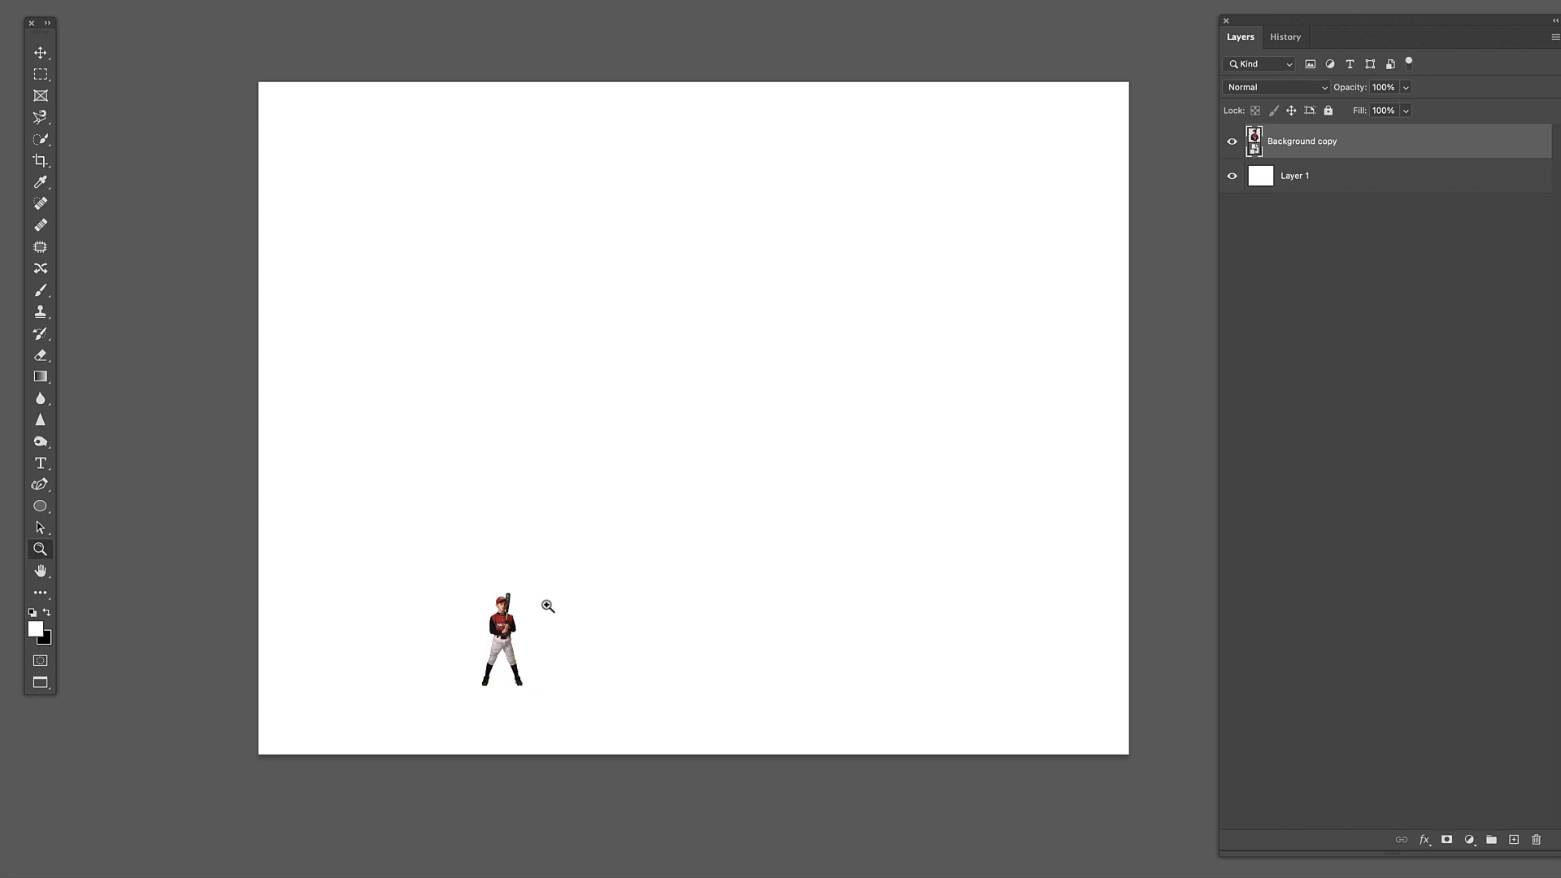
key(ctrl+t)
drag(529, 596, 843, 278)
key(Return)
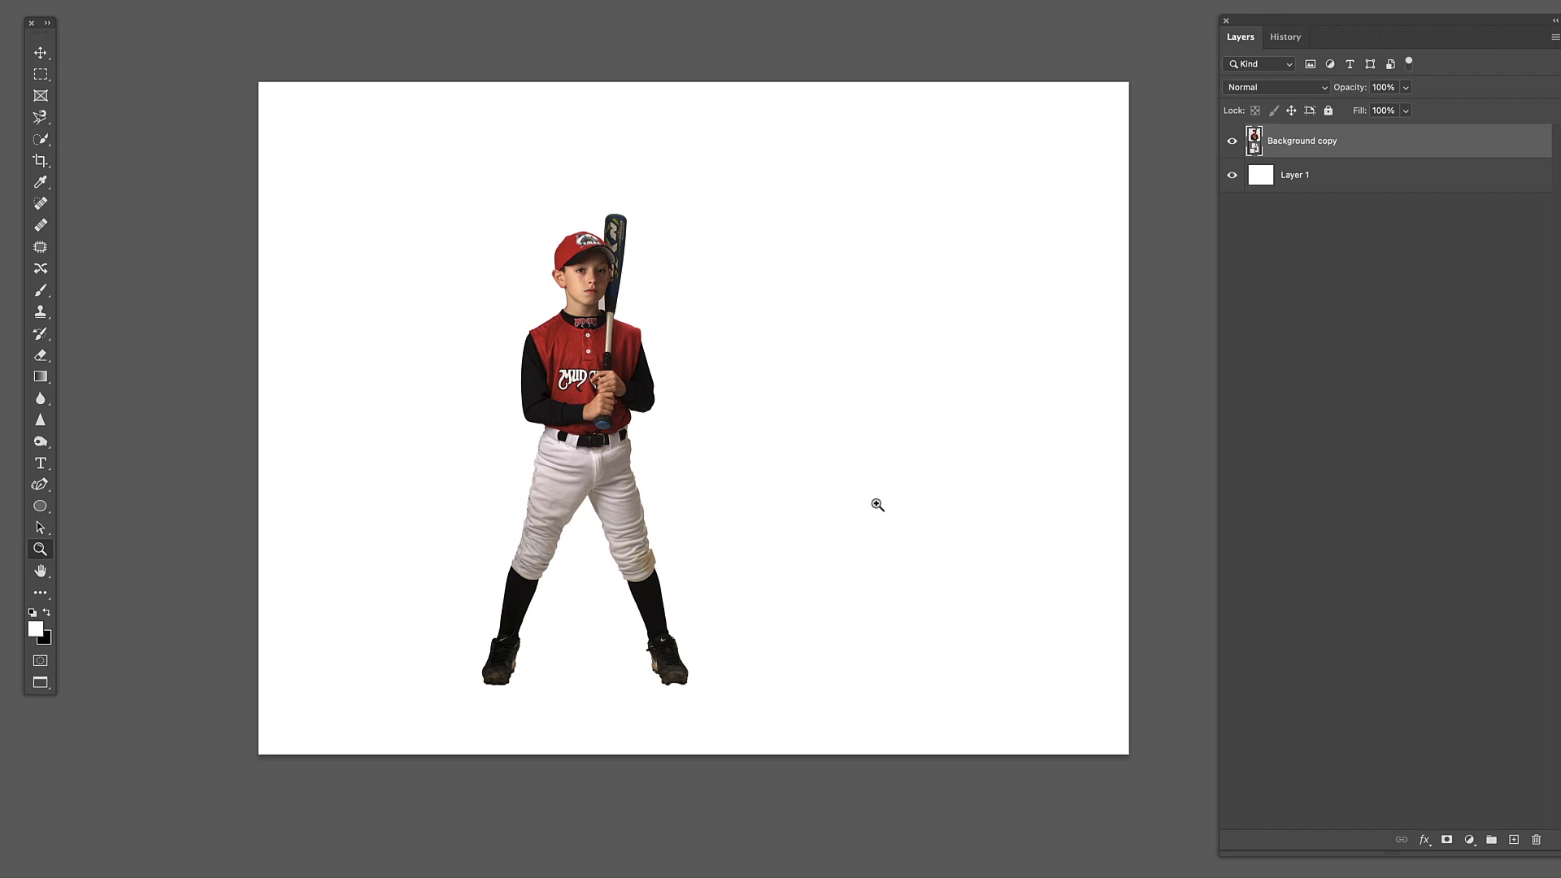
Step: Add a Drop Shadow effect to the baseball player layer and set its angle to 160°
drag(1439, 23, 1386, 102)
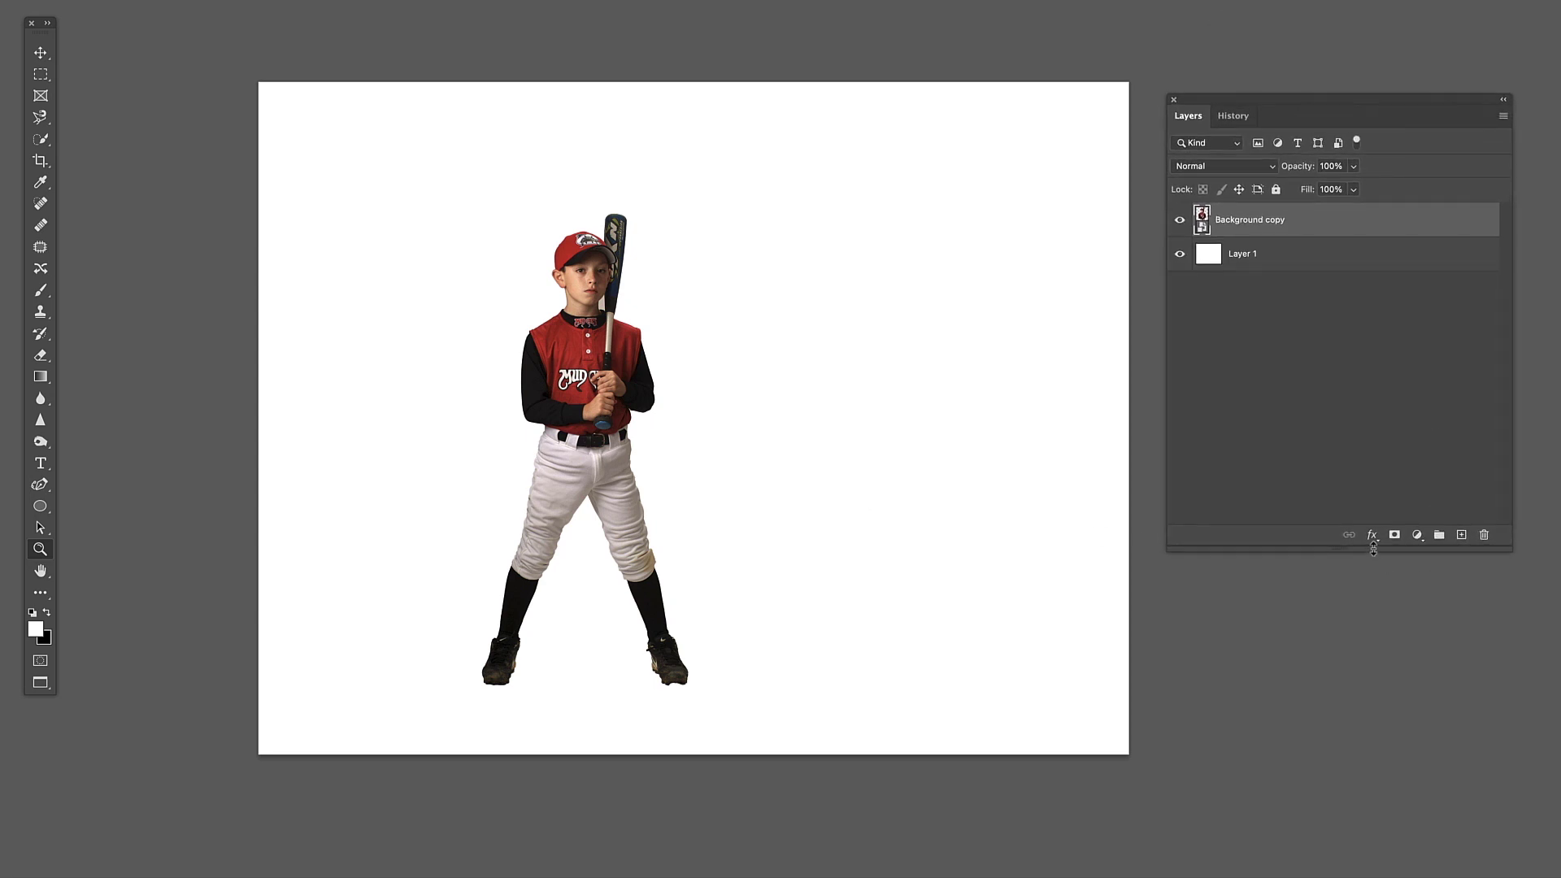
click(1374, 538)
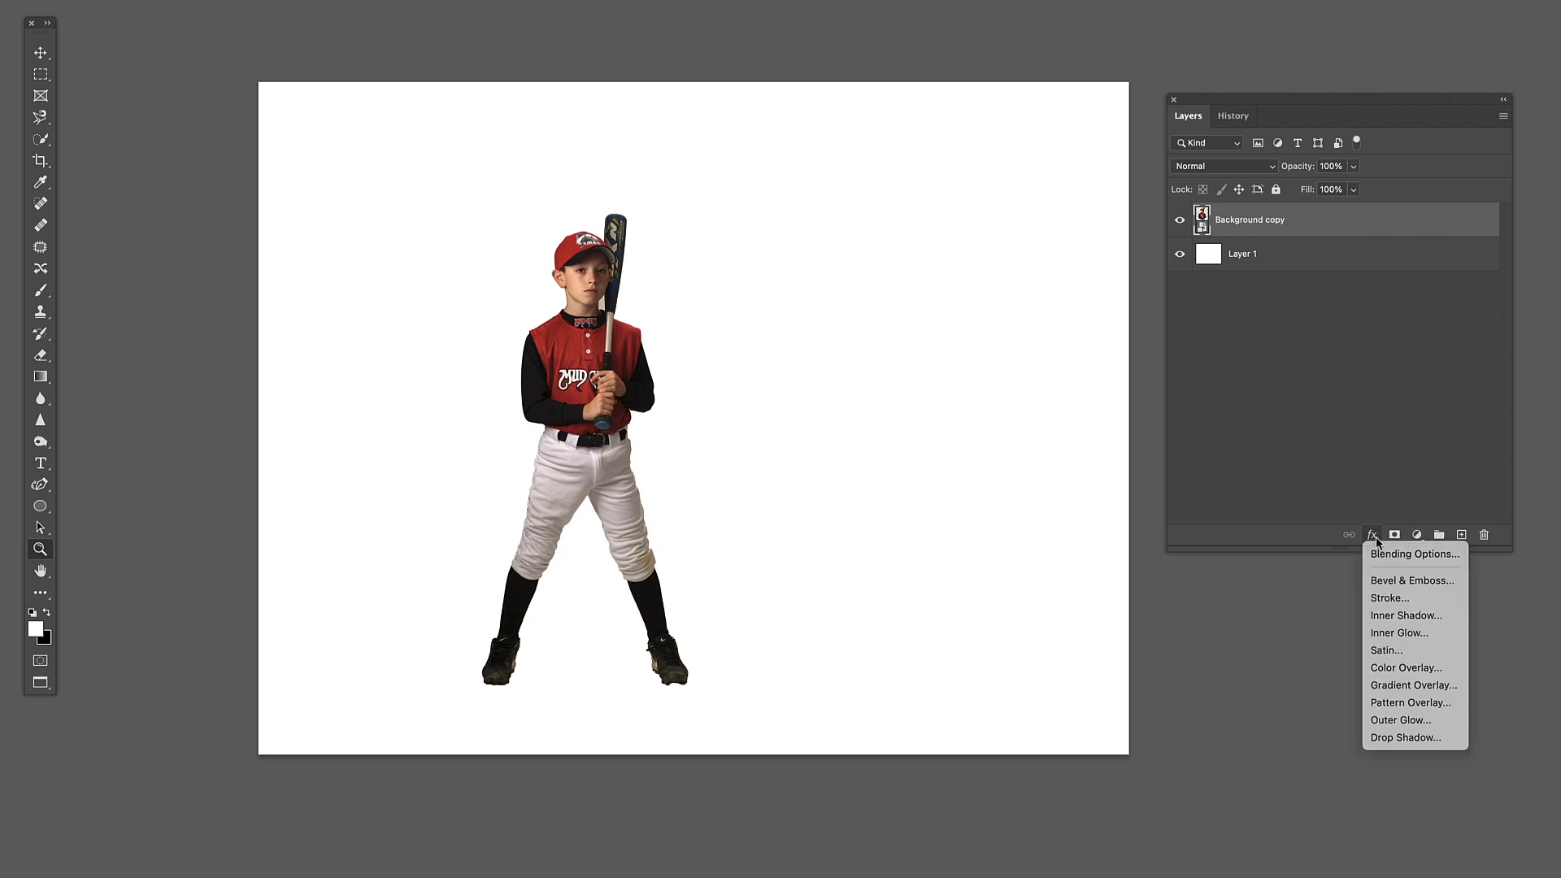
click(1407, 737)
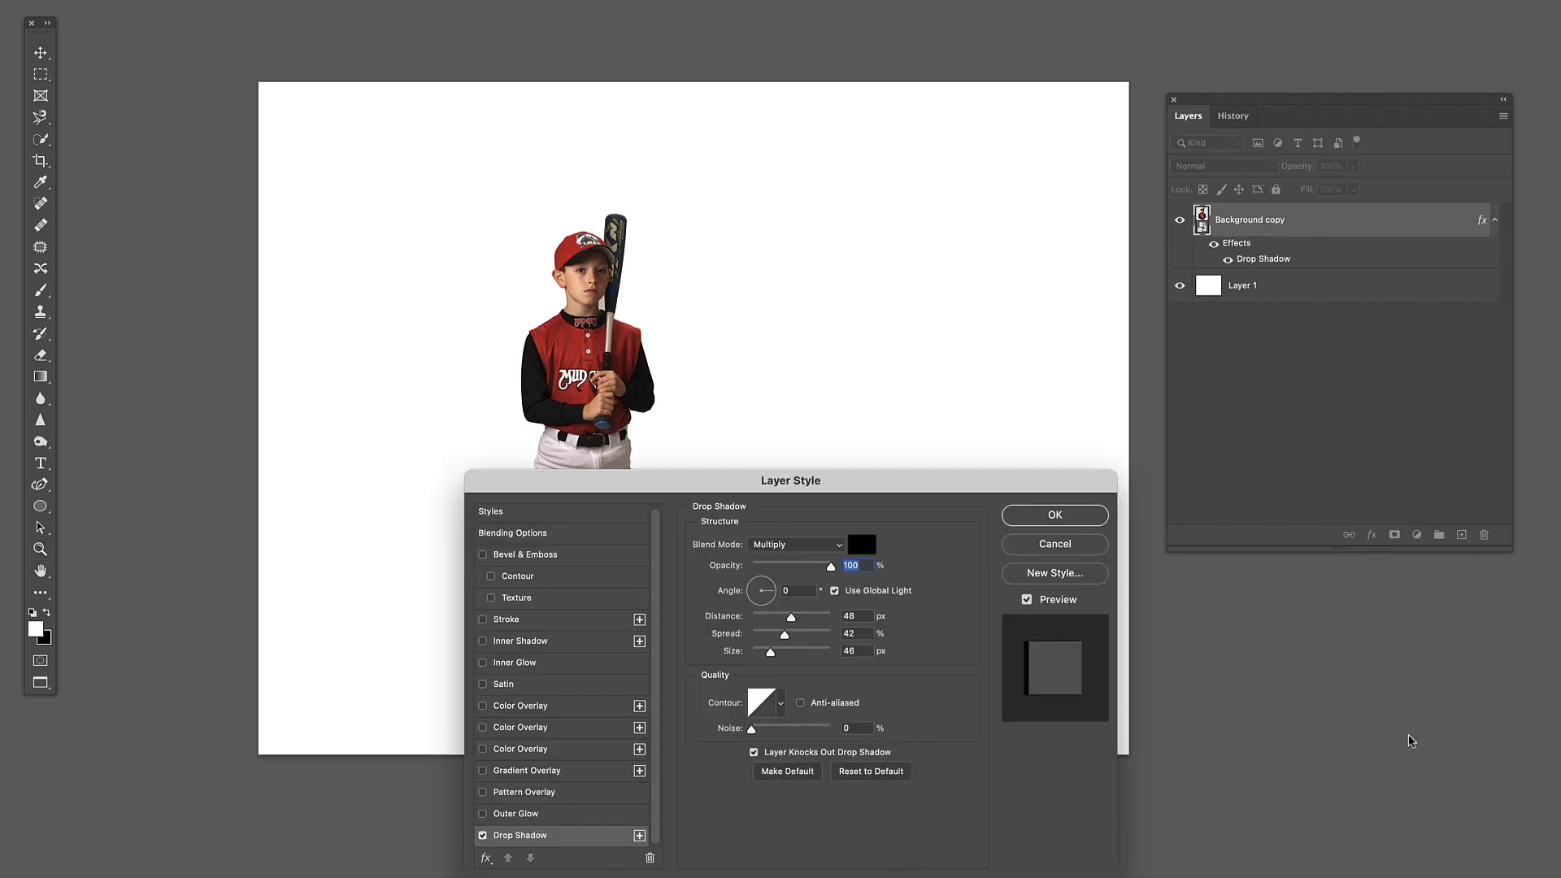
drag(1008, 481, 1257, 229)
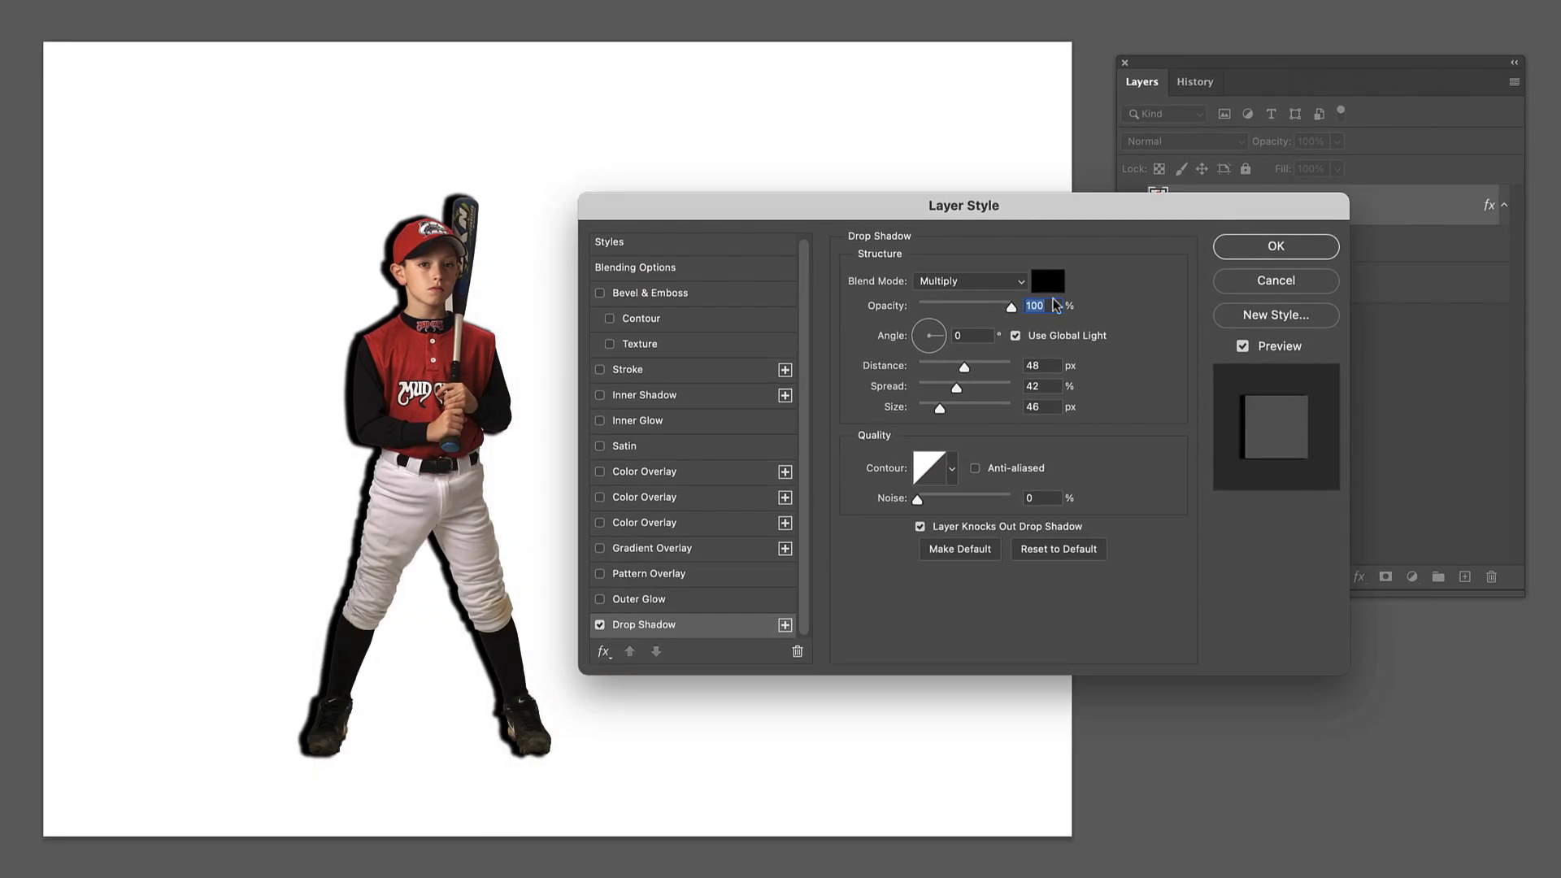
drag(935, 348, 909, 334)
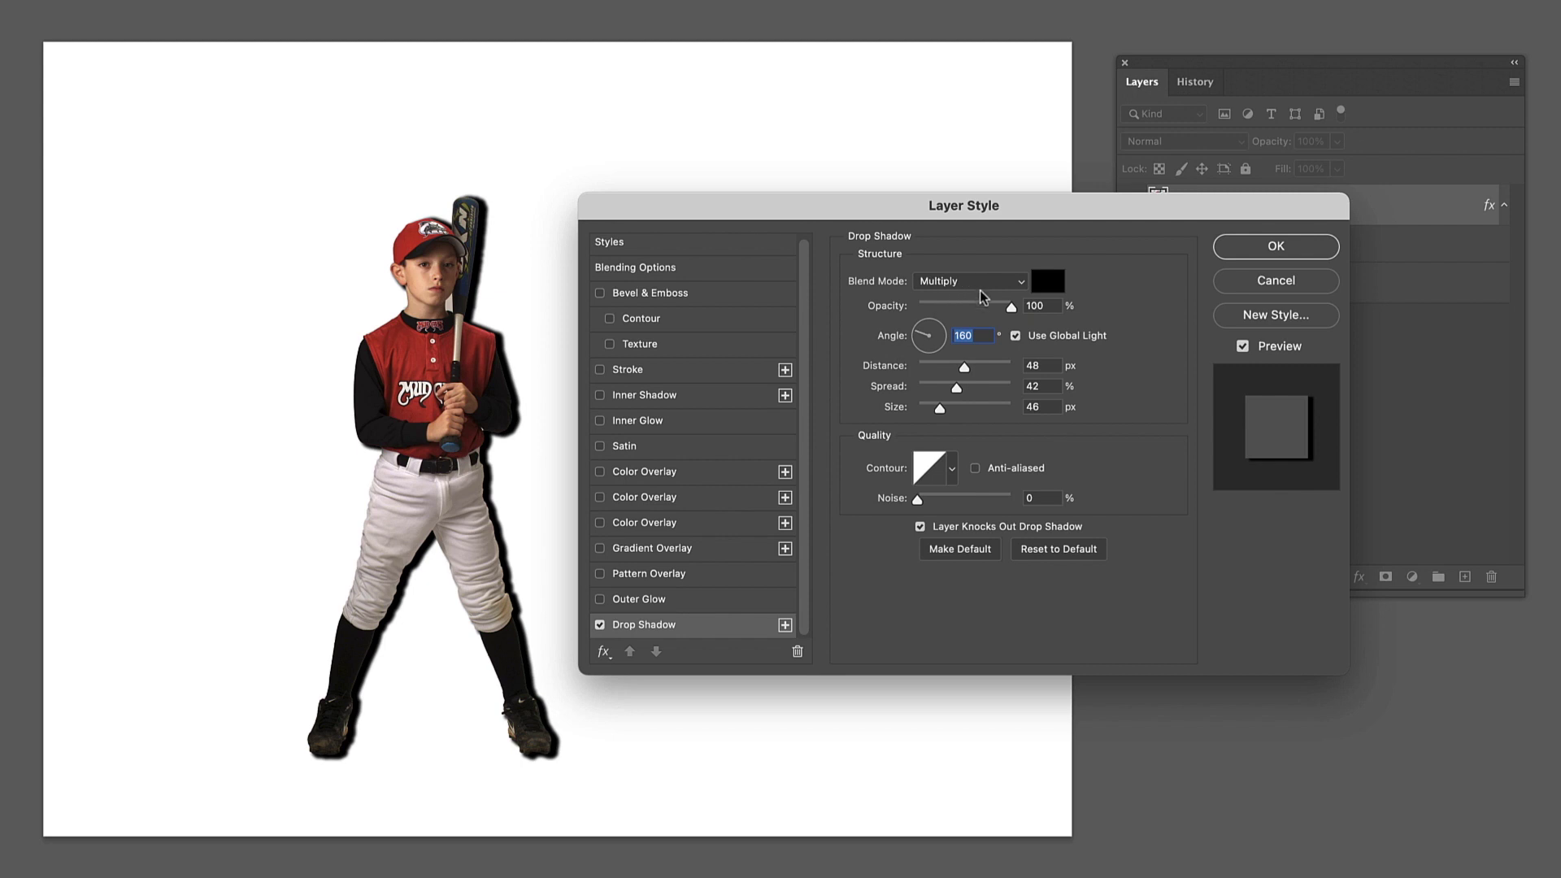
Step: Set the drop shadow's distance to 87 px, spread to 28% and size to 35 px, and apply the effect
click(1013, 311)
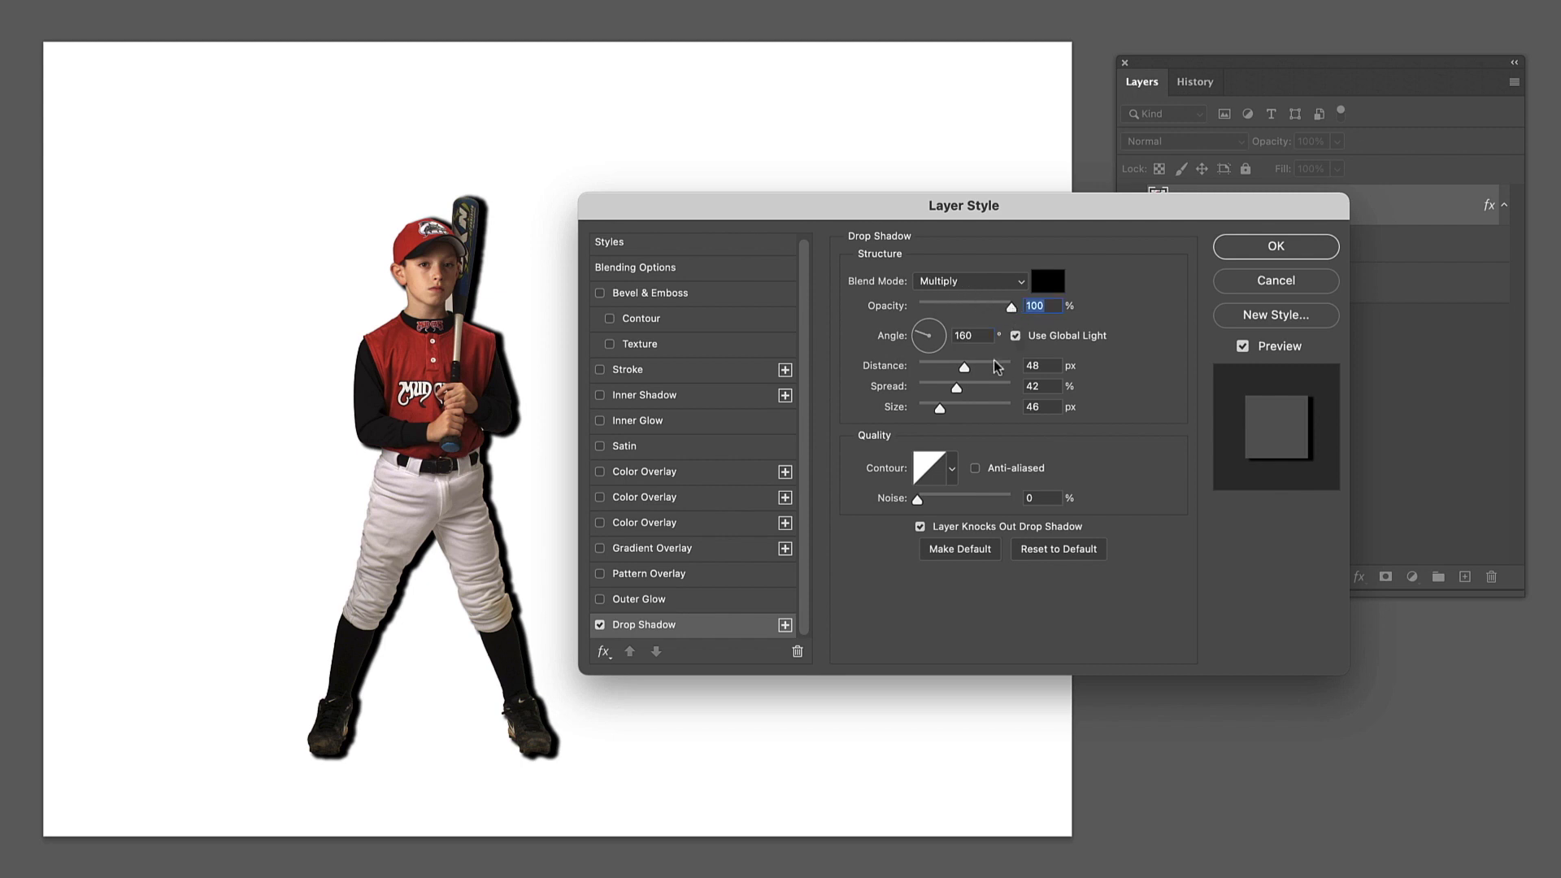
mouse_move(957, 390)
mouse_down()
mouse_move(997, 389)
mouse_move(946, 408)
mouse_move(963, 410)
mouse_move(972, 370)
mouse_move(985, 374)
mouse_move(948, 389)
mouse_move(944, 410)
mouse_up()
click(956, 390)
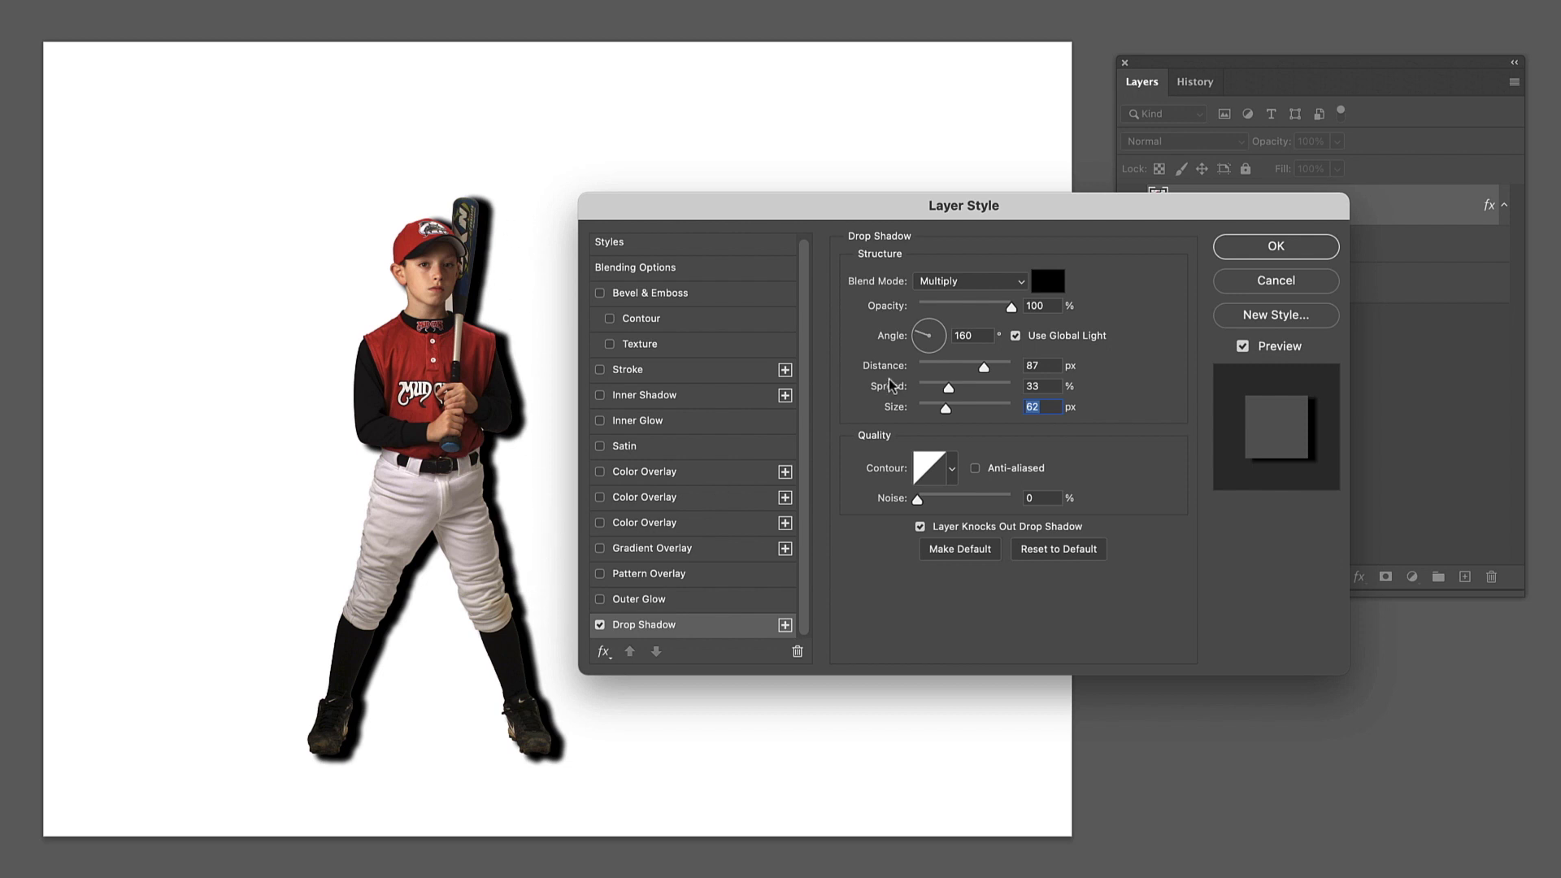
mouse_move(951, 389)
mouse_down()
mouse_move(943, 414)
mouse_move(929, 410)
mouse_move(946, 394)
mouse_up()
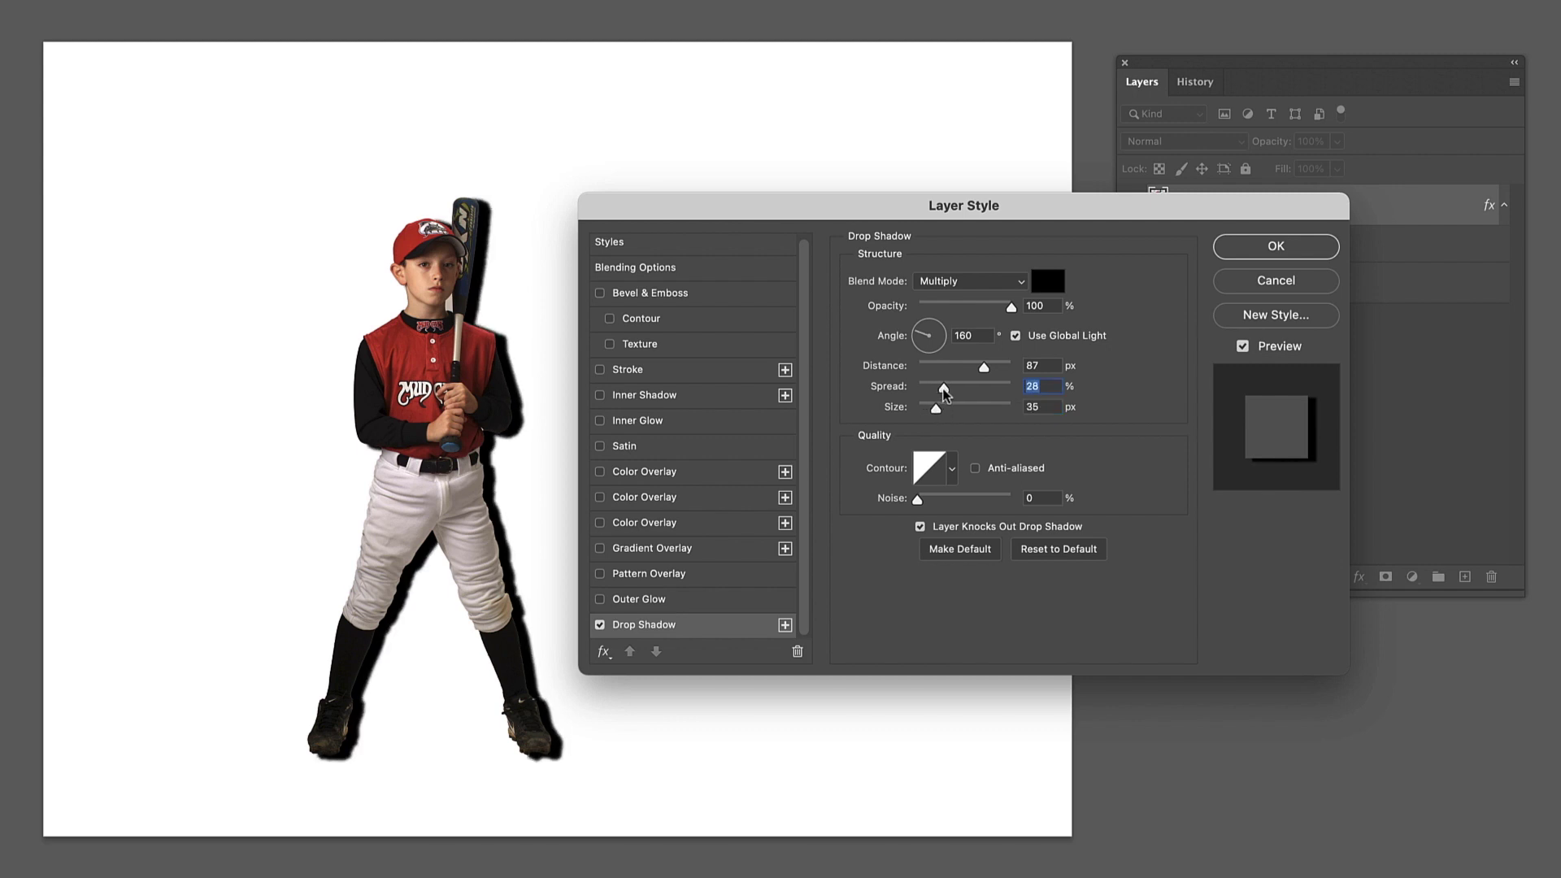
click(1276, 246)
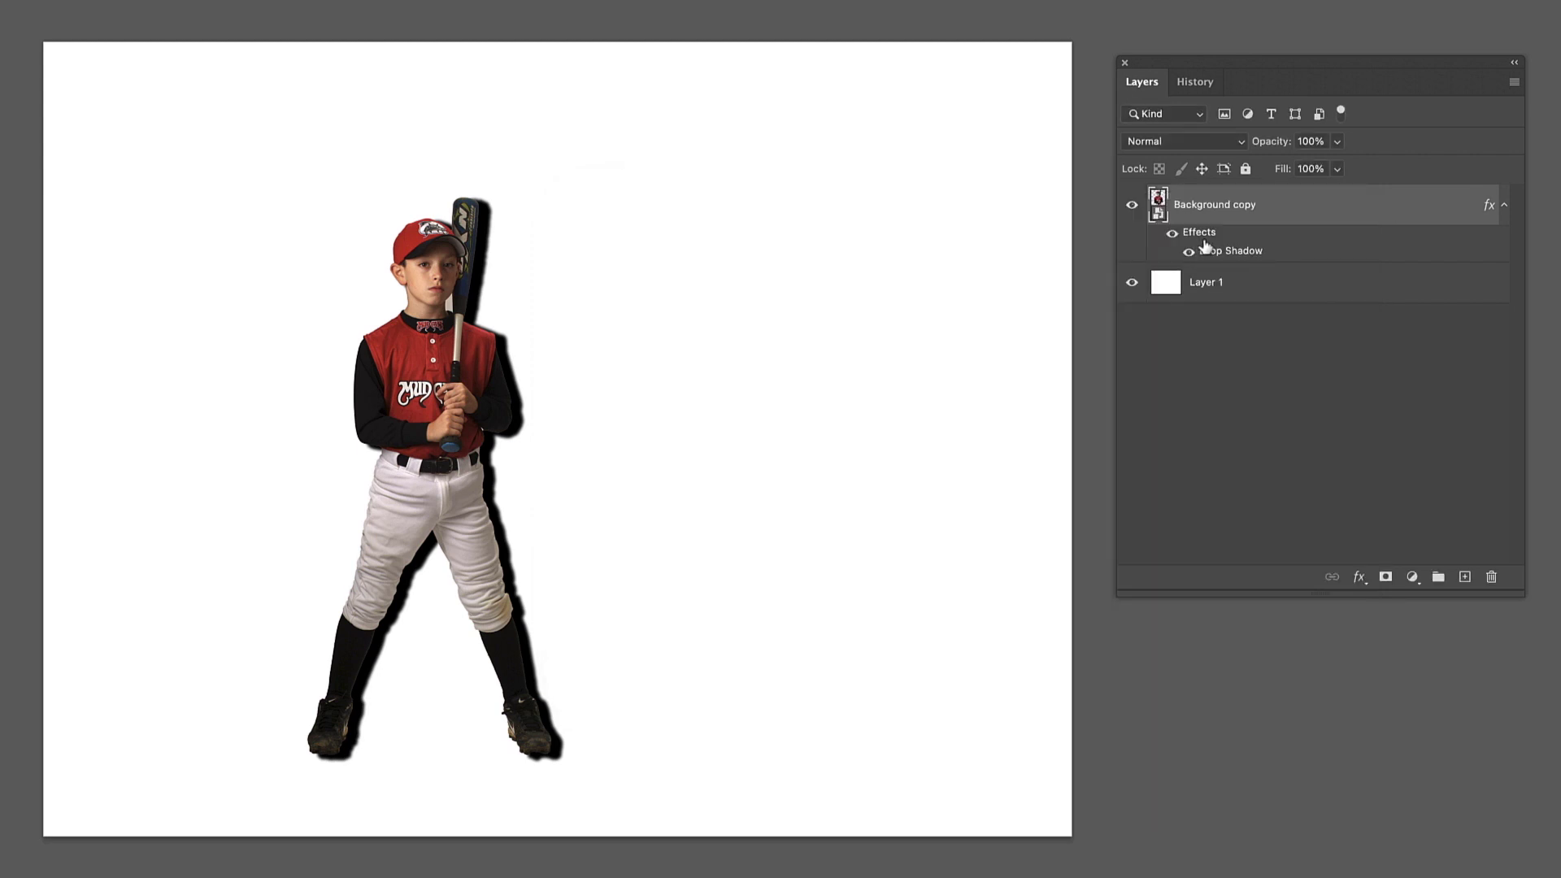
Step: Move the baseball player with its drop shadow slightly higher on the white canvas
alt+click(296, 342)
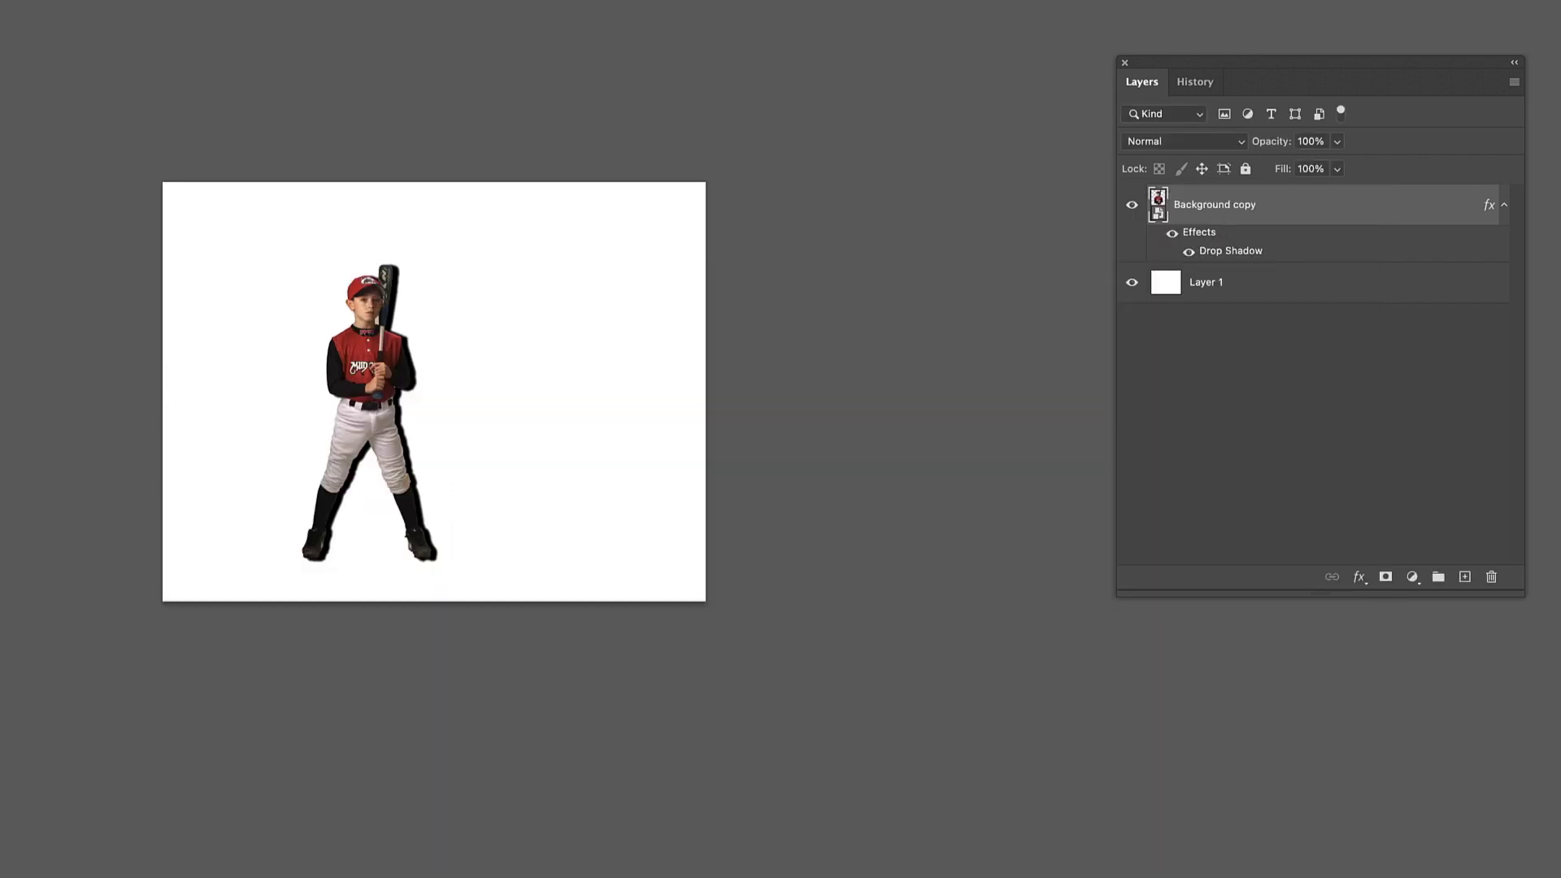
key(v)
click(530, 439)
key(z)
click(530, 432)
drag(513, 386, 692, 452)
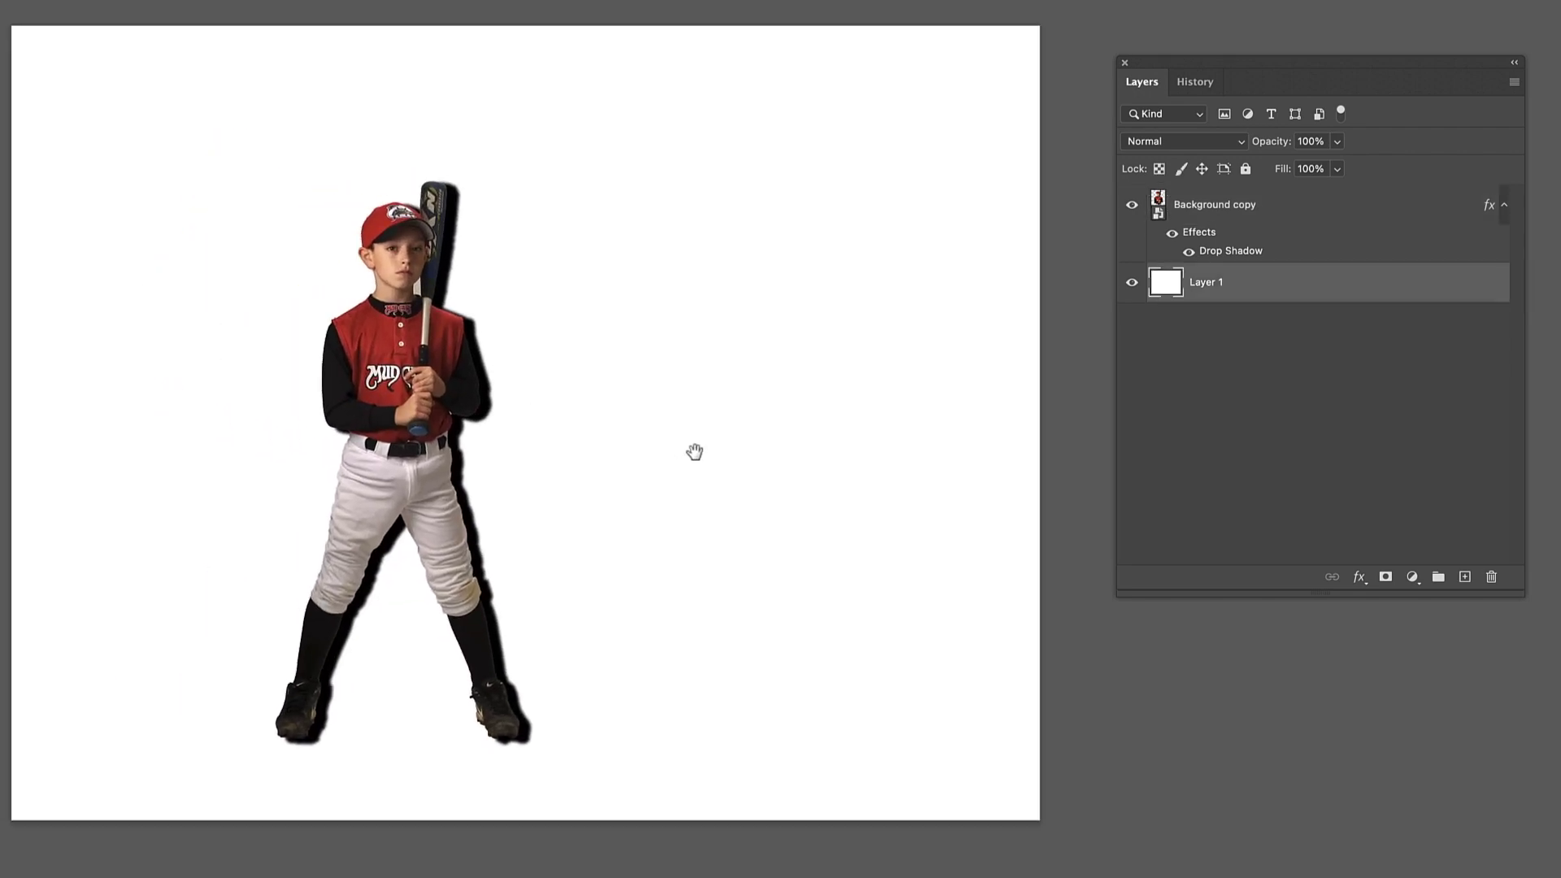
drag(386, 415, 392, 361)
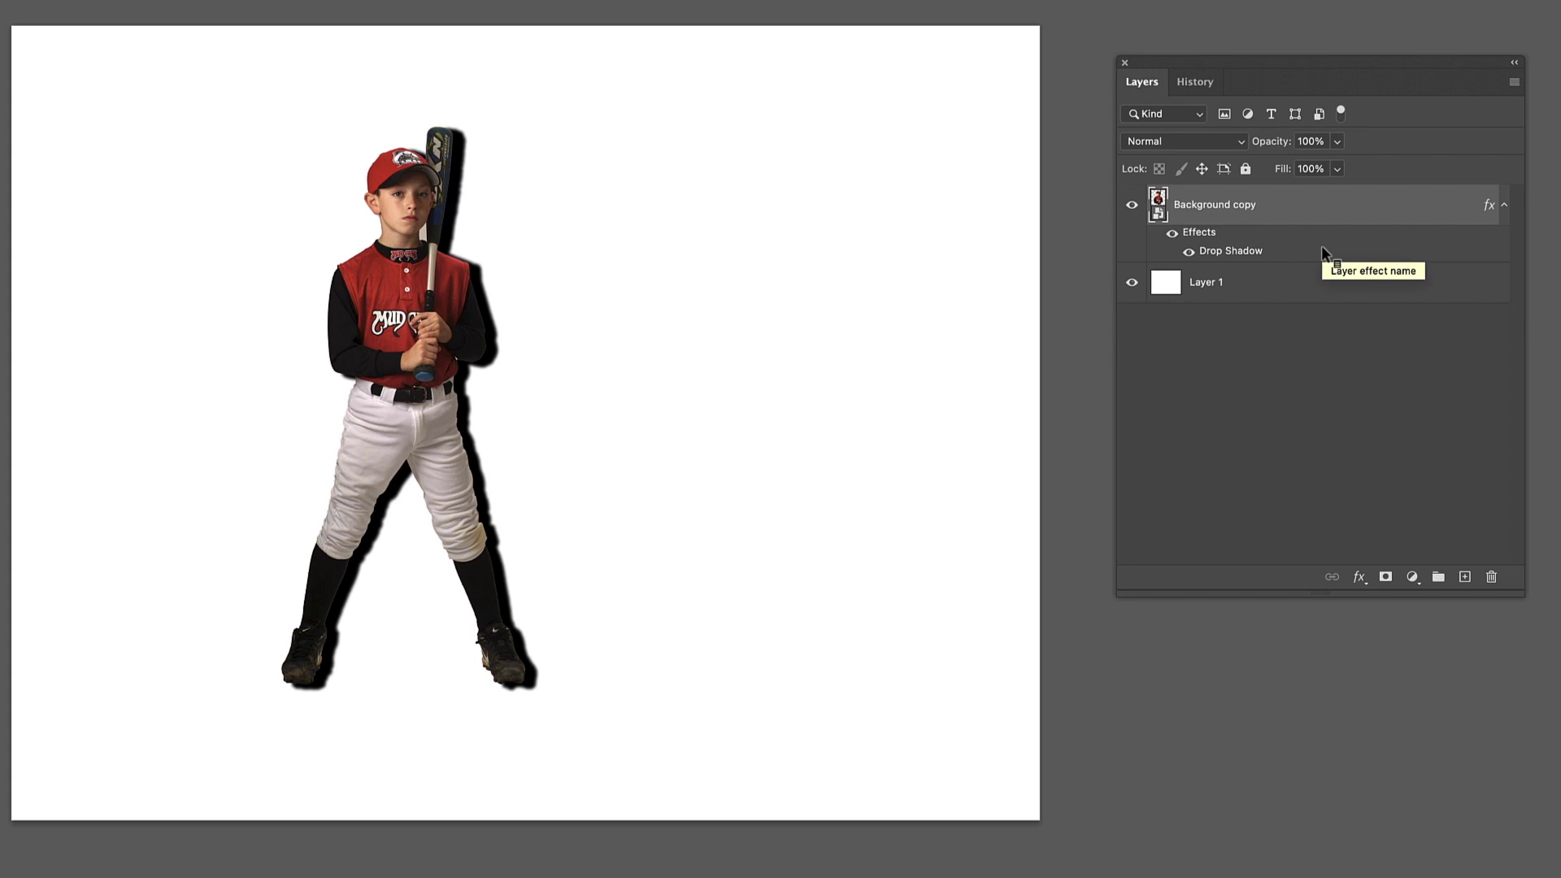
Step: Split the player's drop shadow effect off into its own layer and check both layers by toggling their visibility
right_click(1323, 252)
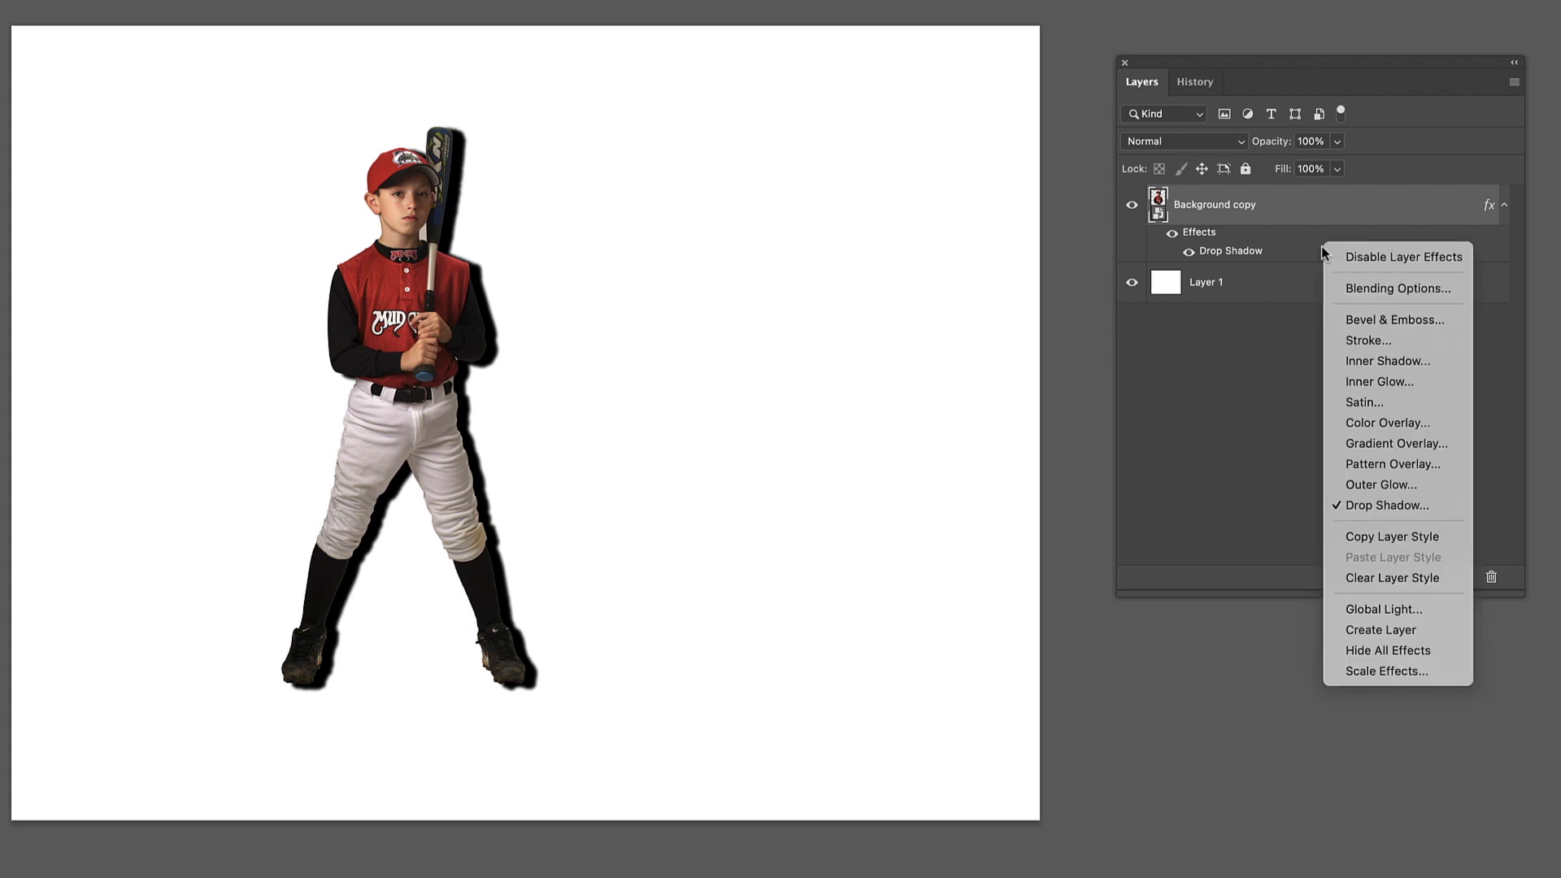
click(1408, 631)
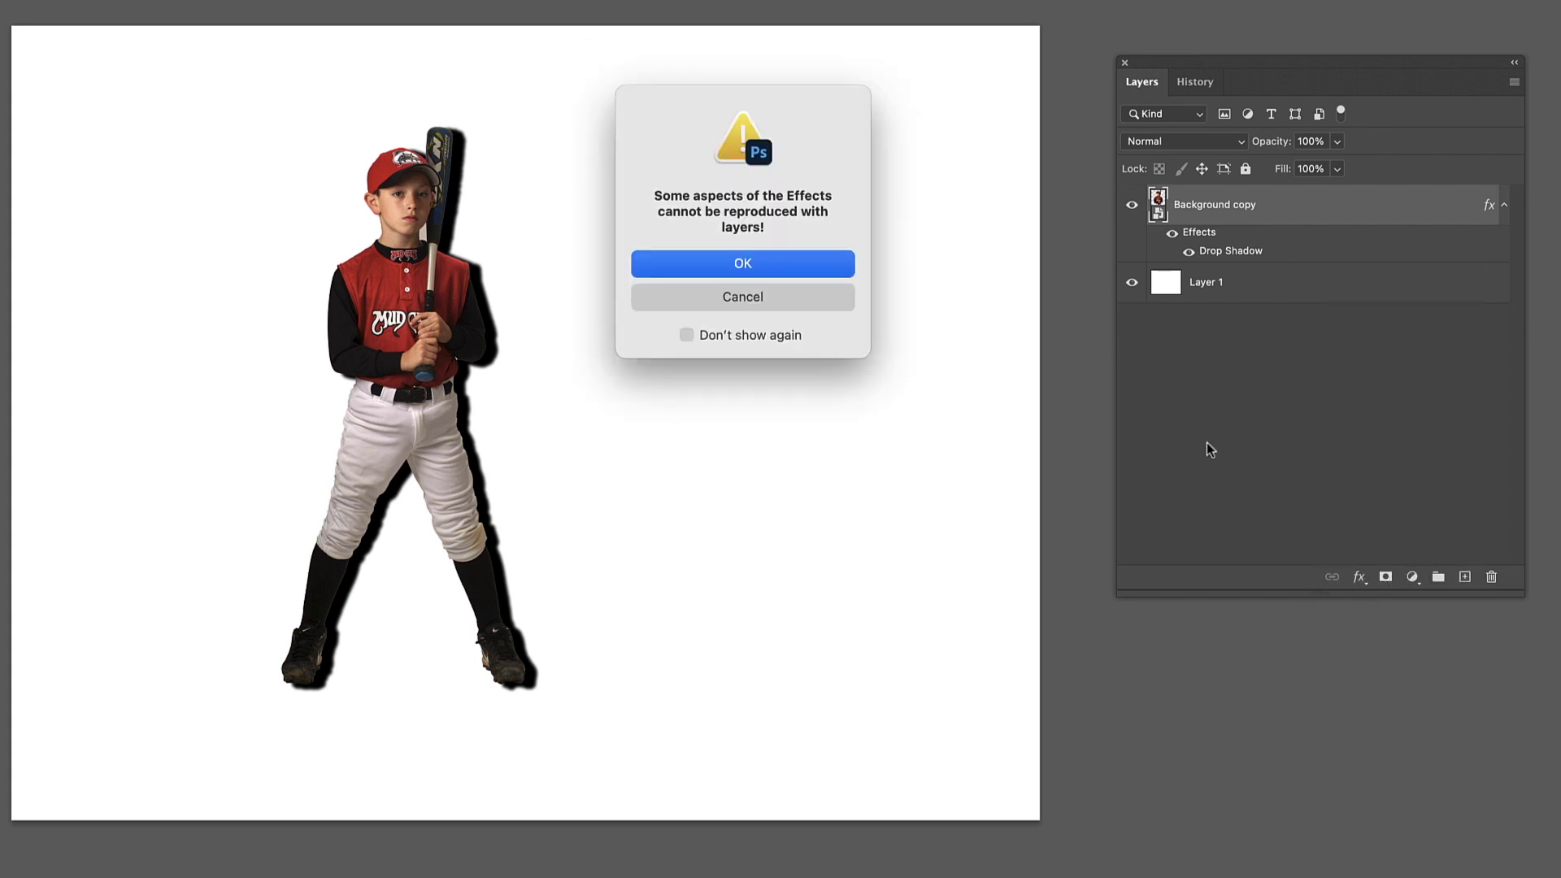
click(766, 271)
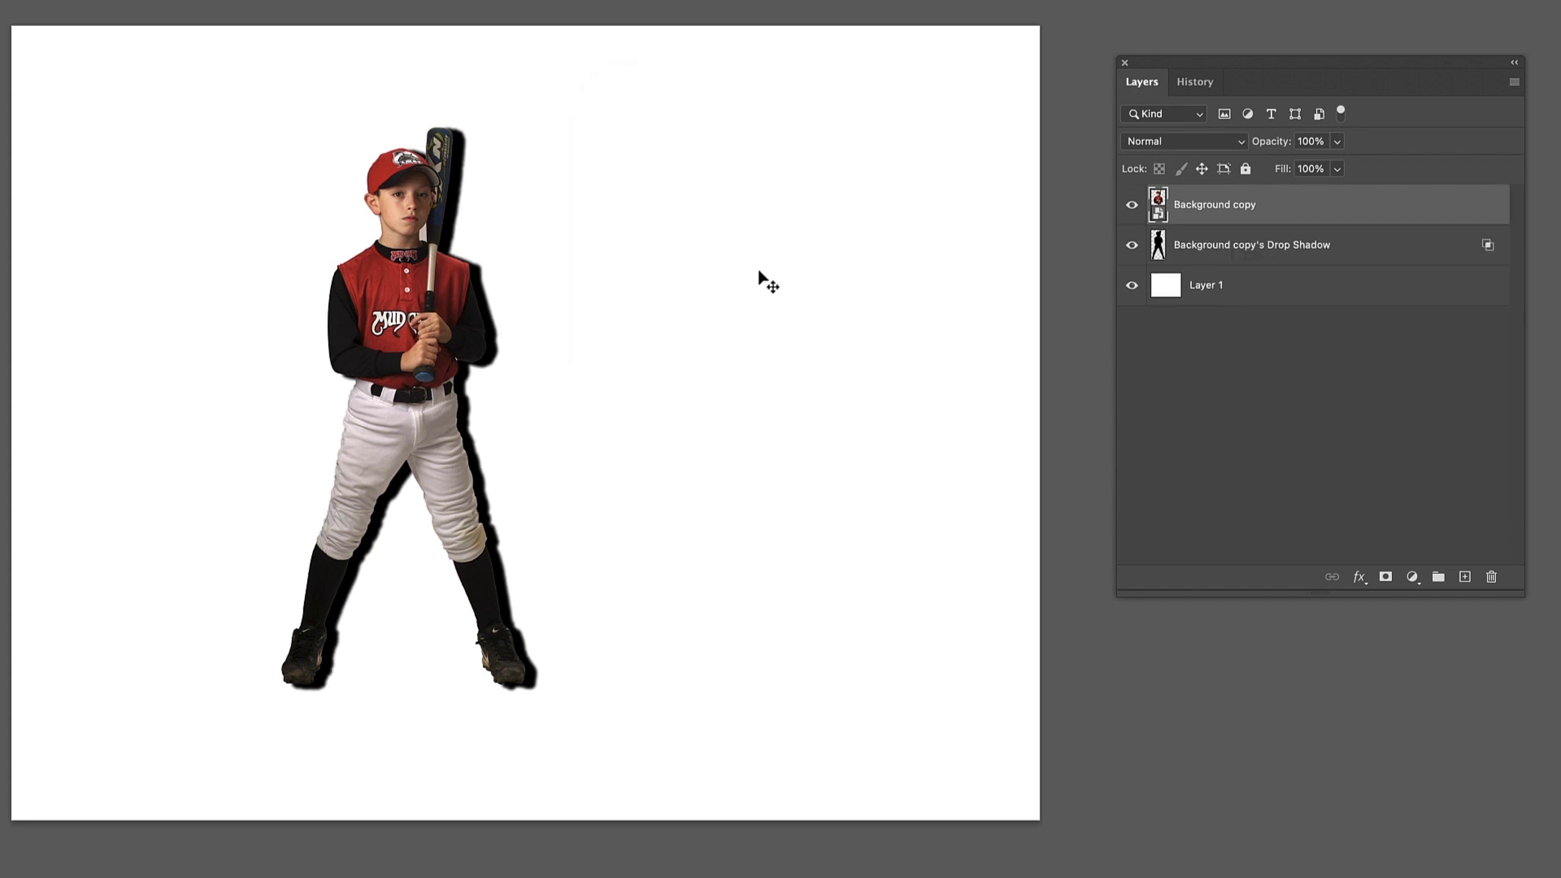
click(1133, 246)
click(1133, 246)
click(1132, 206)
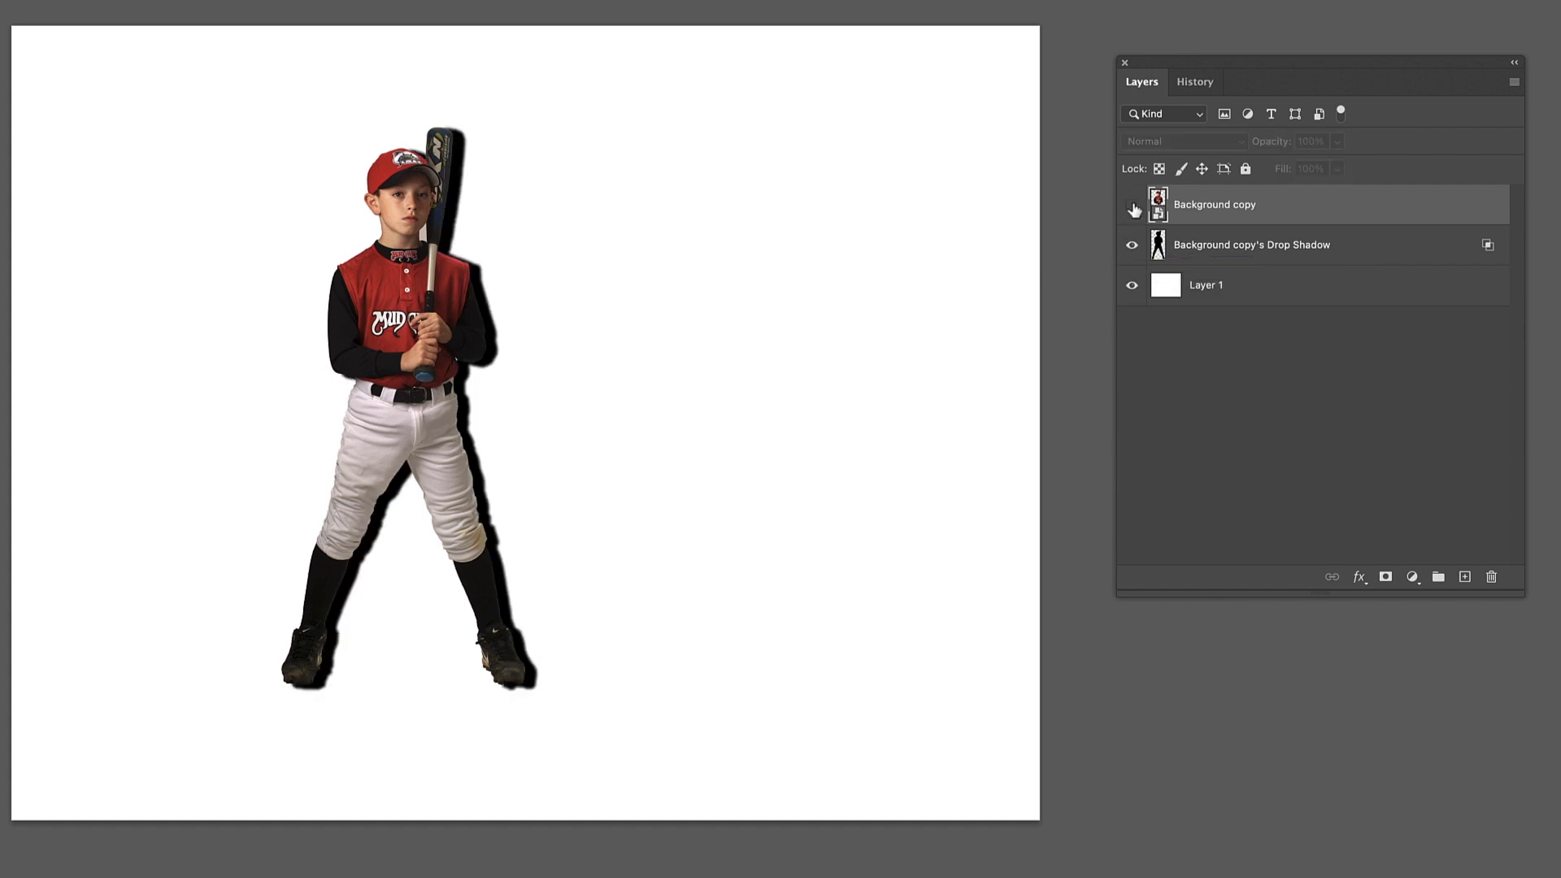
click(1132, 206)
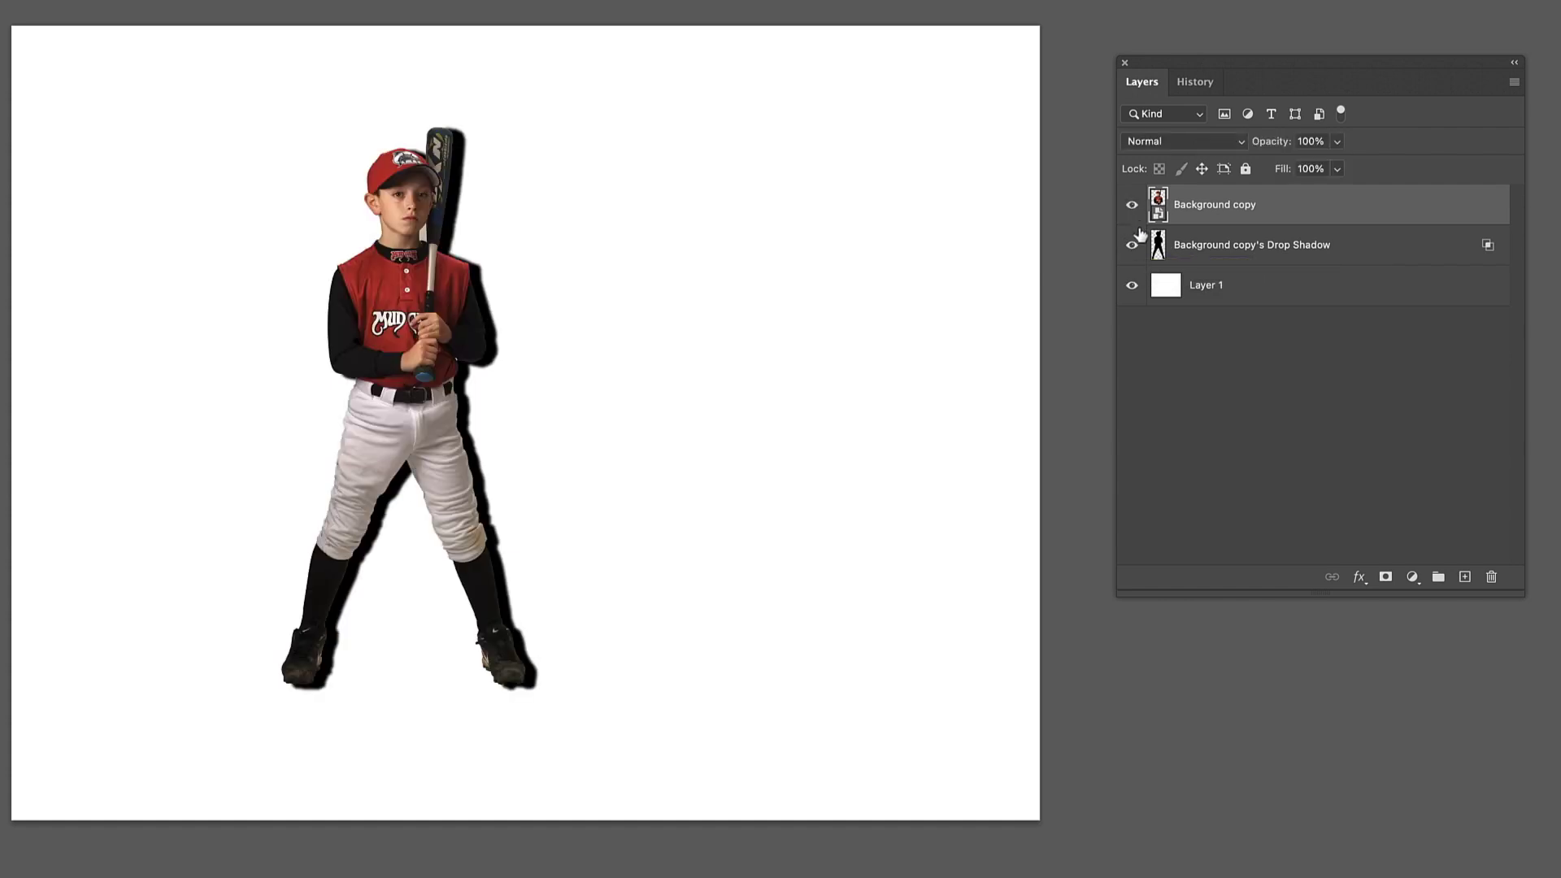
Step: Free-transform the drop shadow layer so it lies flat on the ground, slanting away to the right and meeting the player's feet
click(1245, 247)
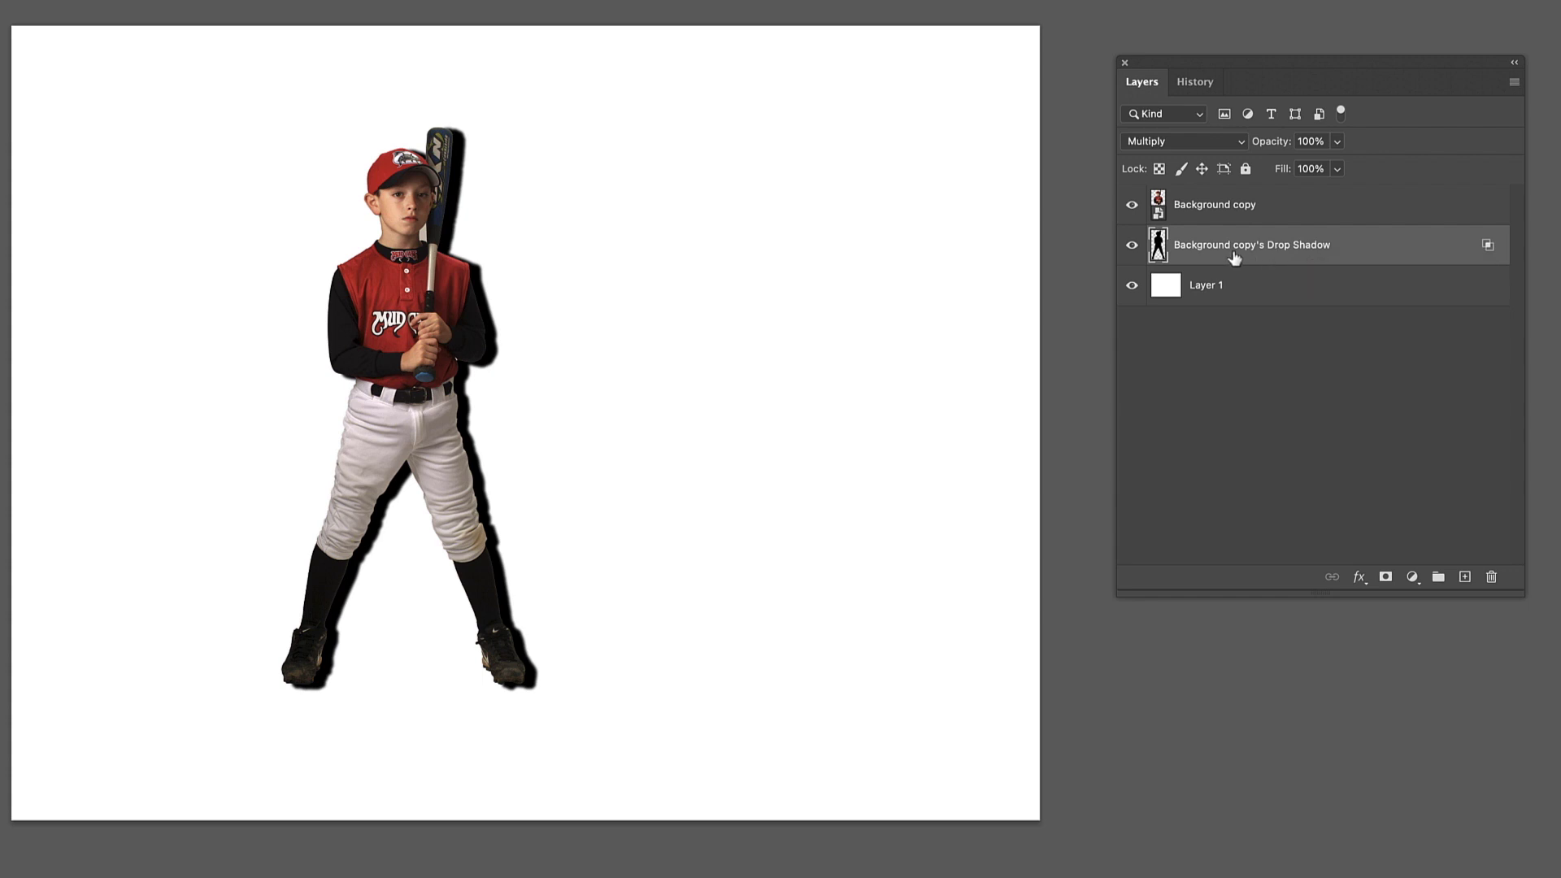
key(ctrl+t)
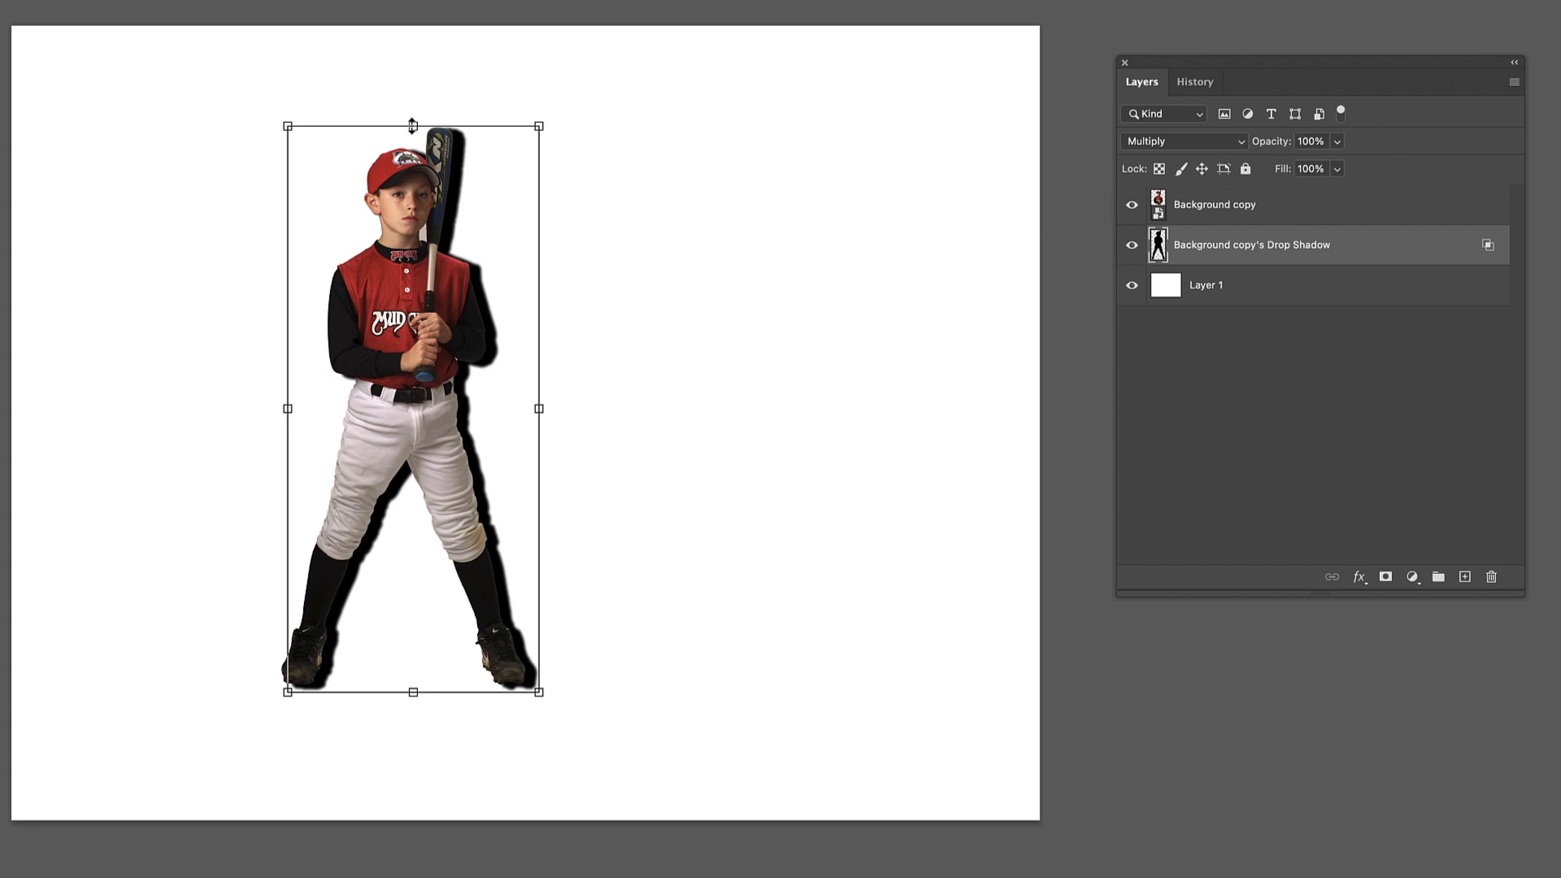
drag(415, 126, 911, 524)
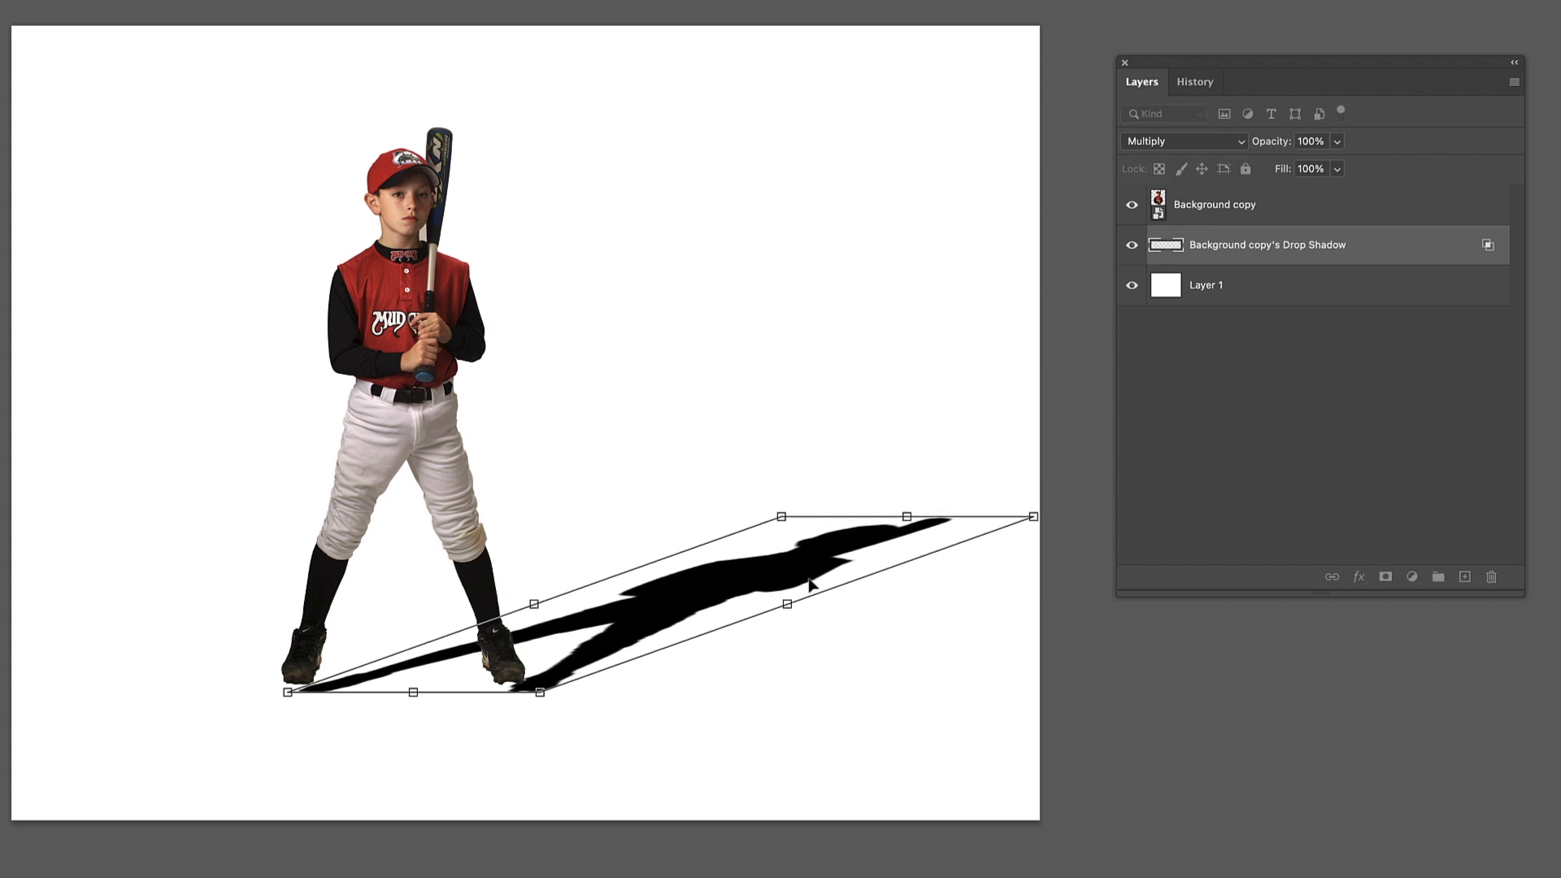
drag(786, 578, 783, 564)
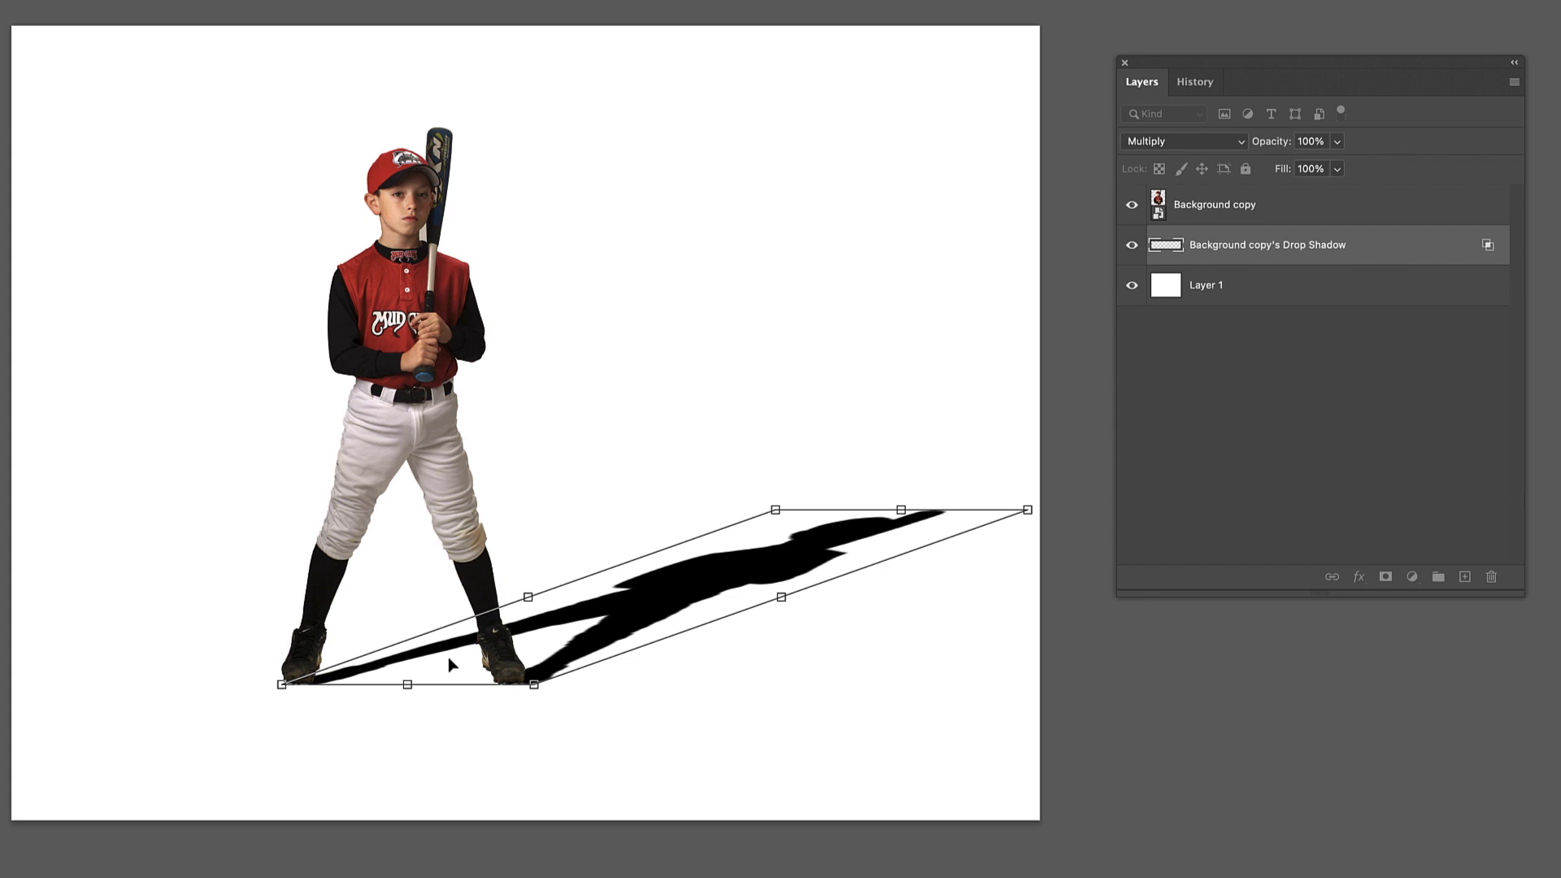
key(Return)
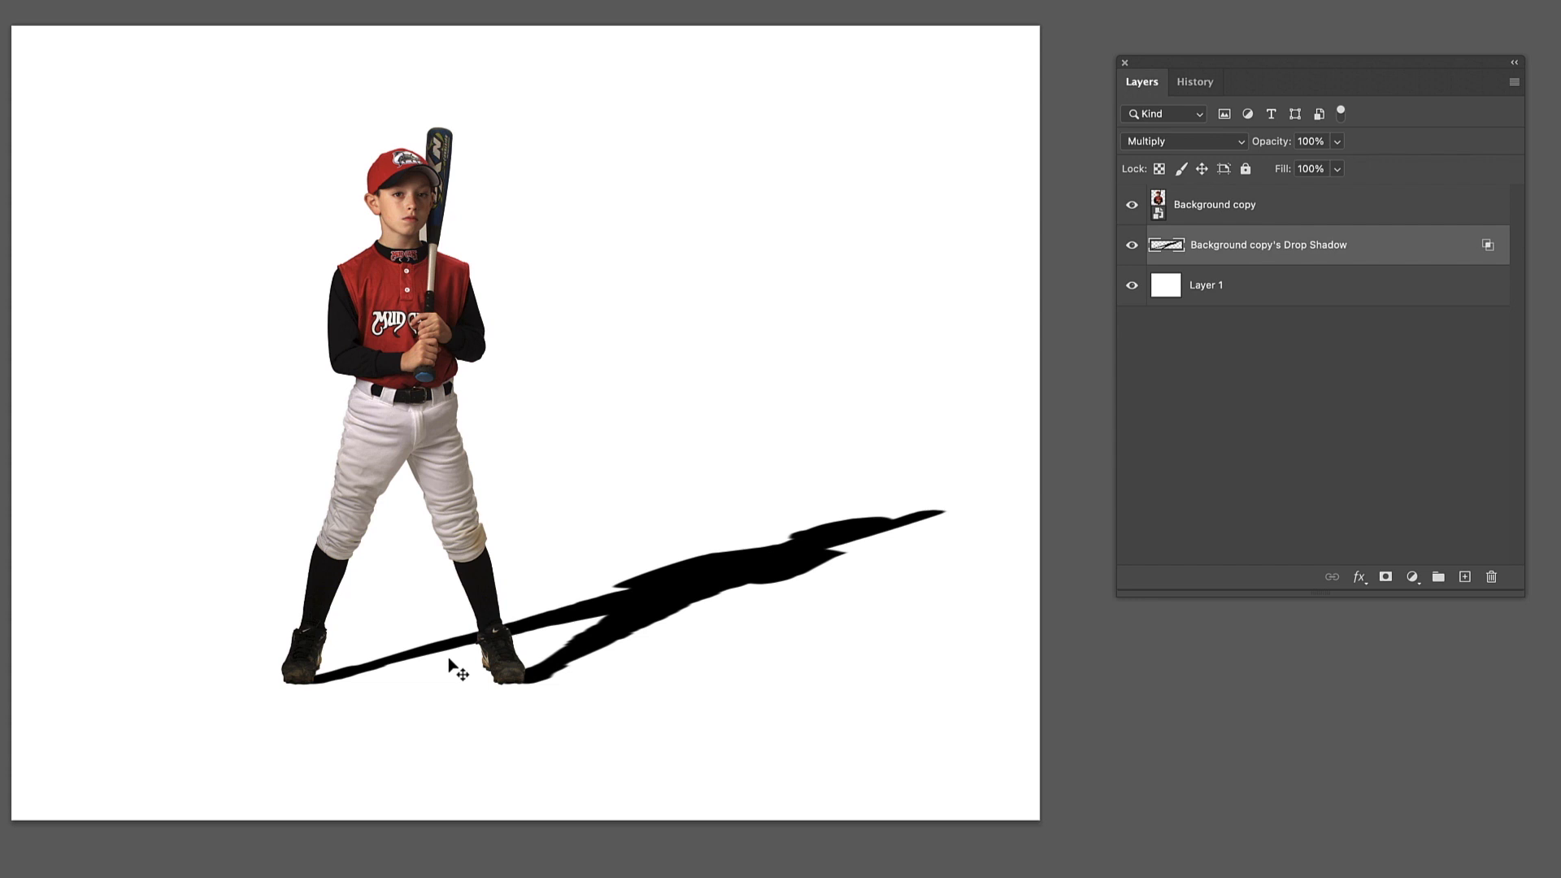
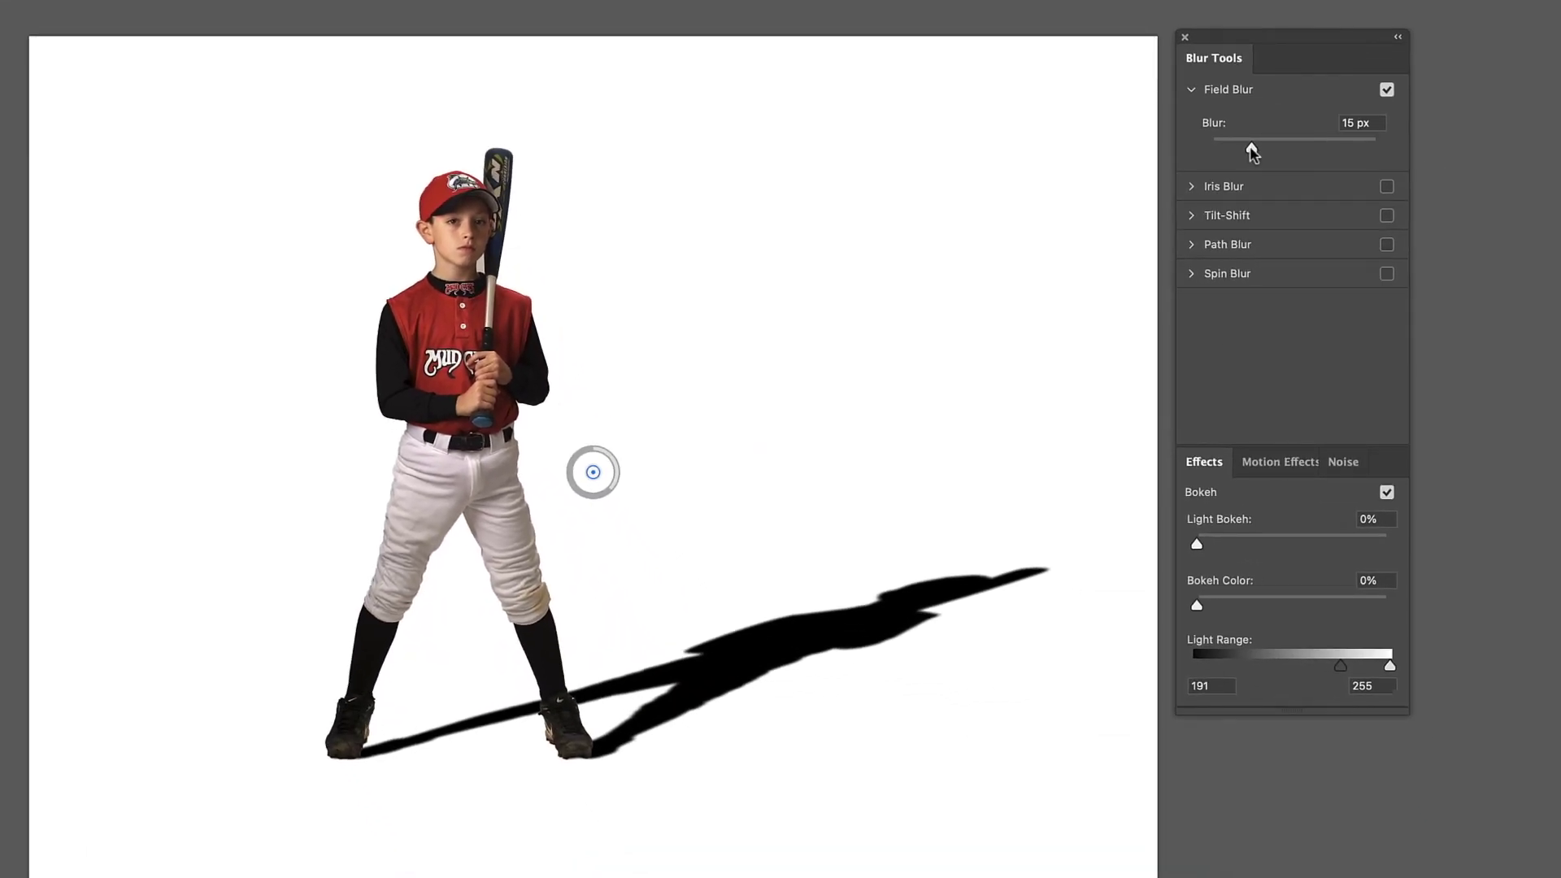
Step: Apply a Field Blur to the shadow, placing its pin between the player's feet and raising the blur to slightly above 23 px
drag(1252, 152, 1258, 152)
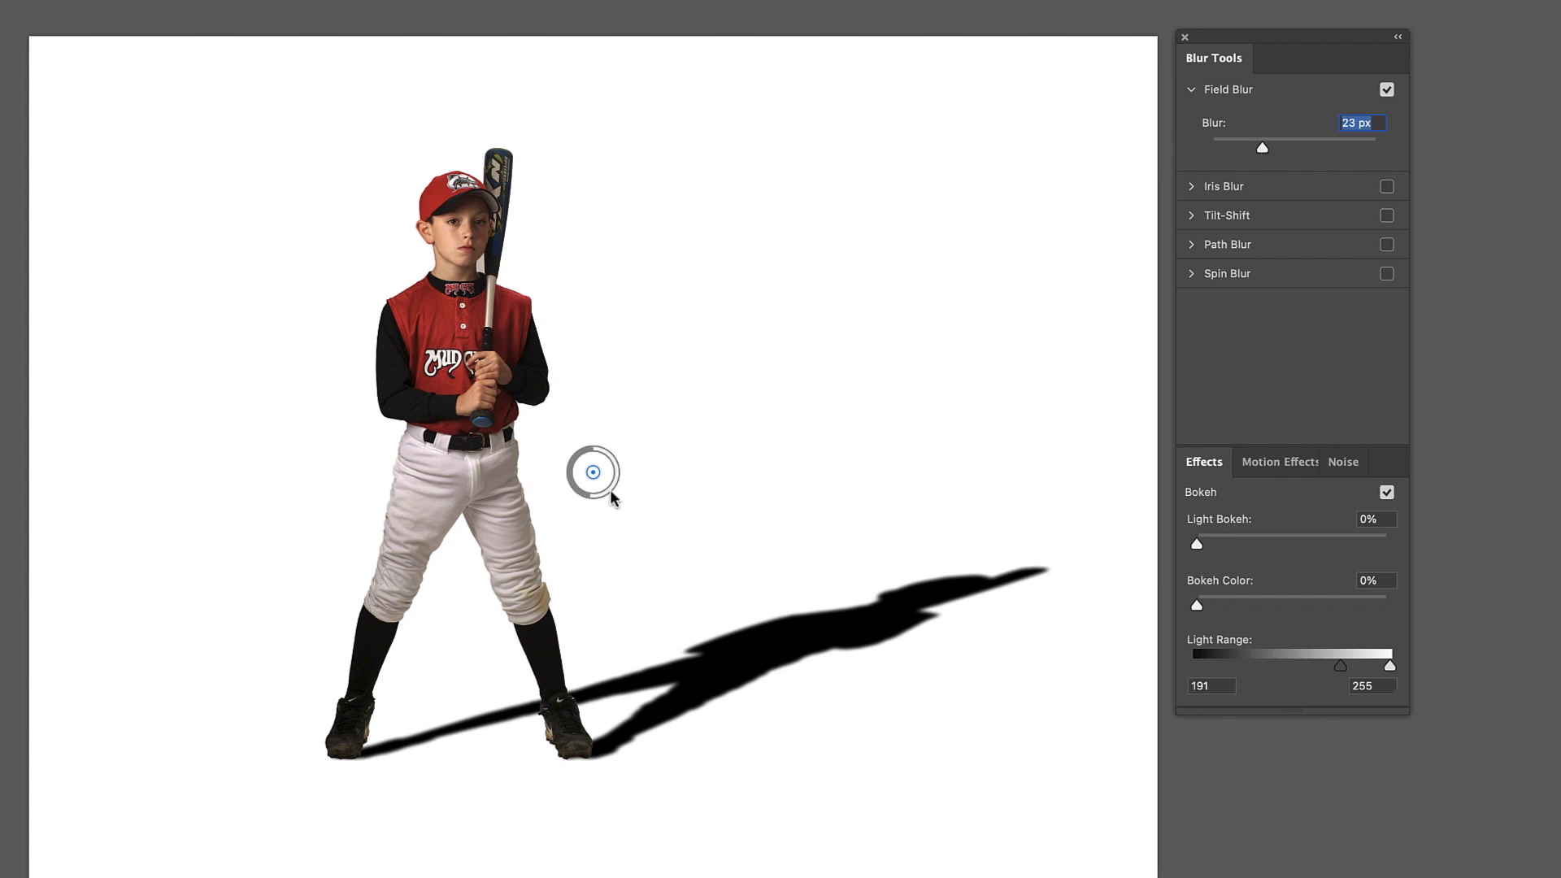
drag(593, 472, 494, 753)
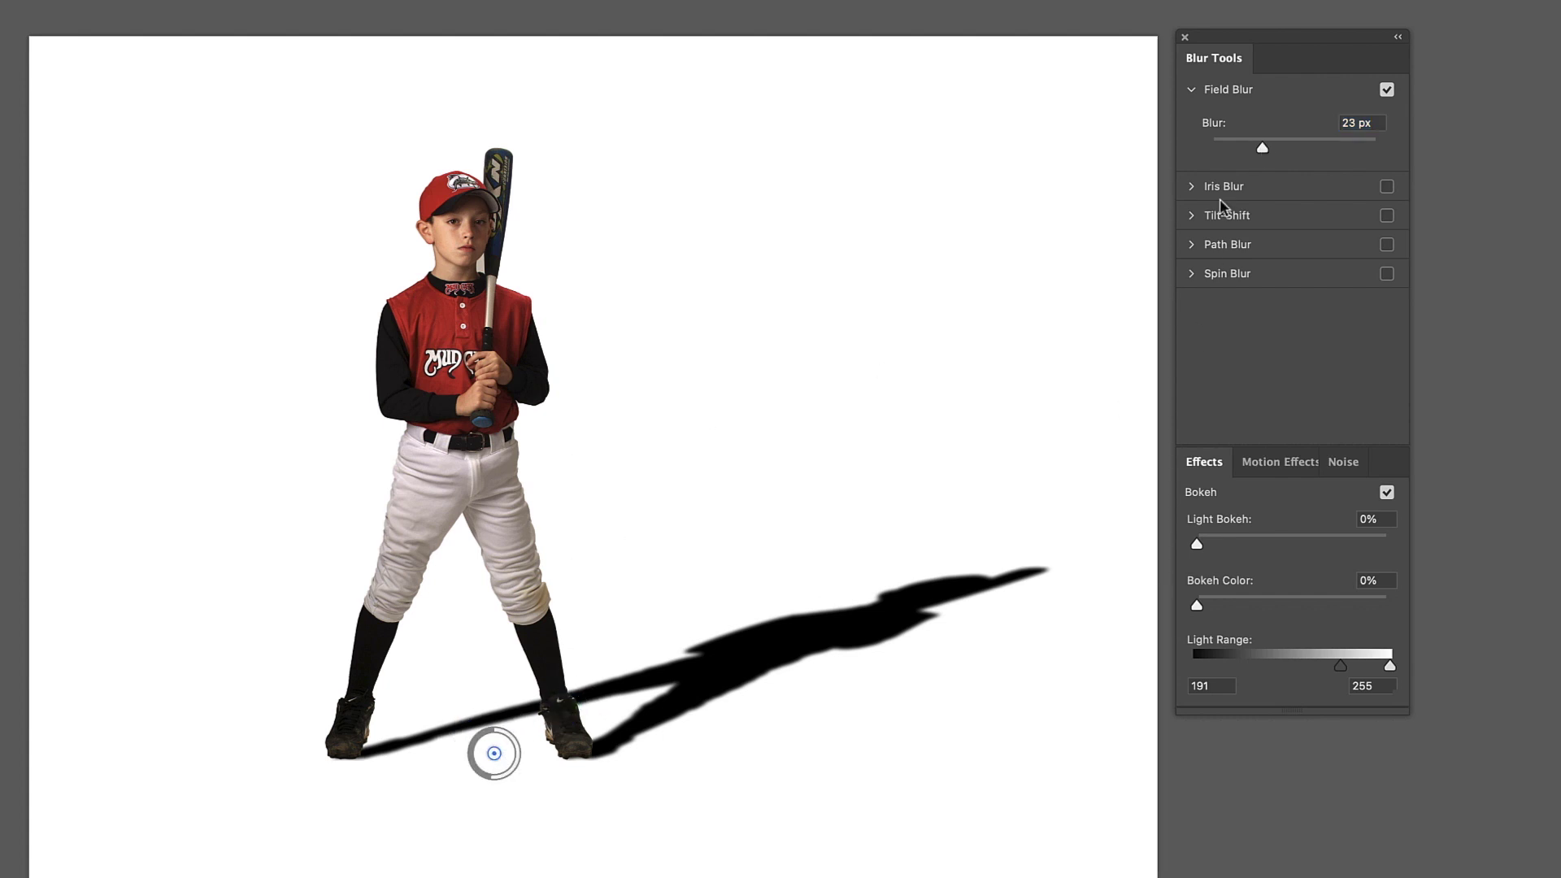
drag(1264, 152, 1269, 151)
Step: Add an Iris Blur centred between the player's feet and stretch its ellipse along the shadow, adjusting where the blur begins
click(1193, 189)
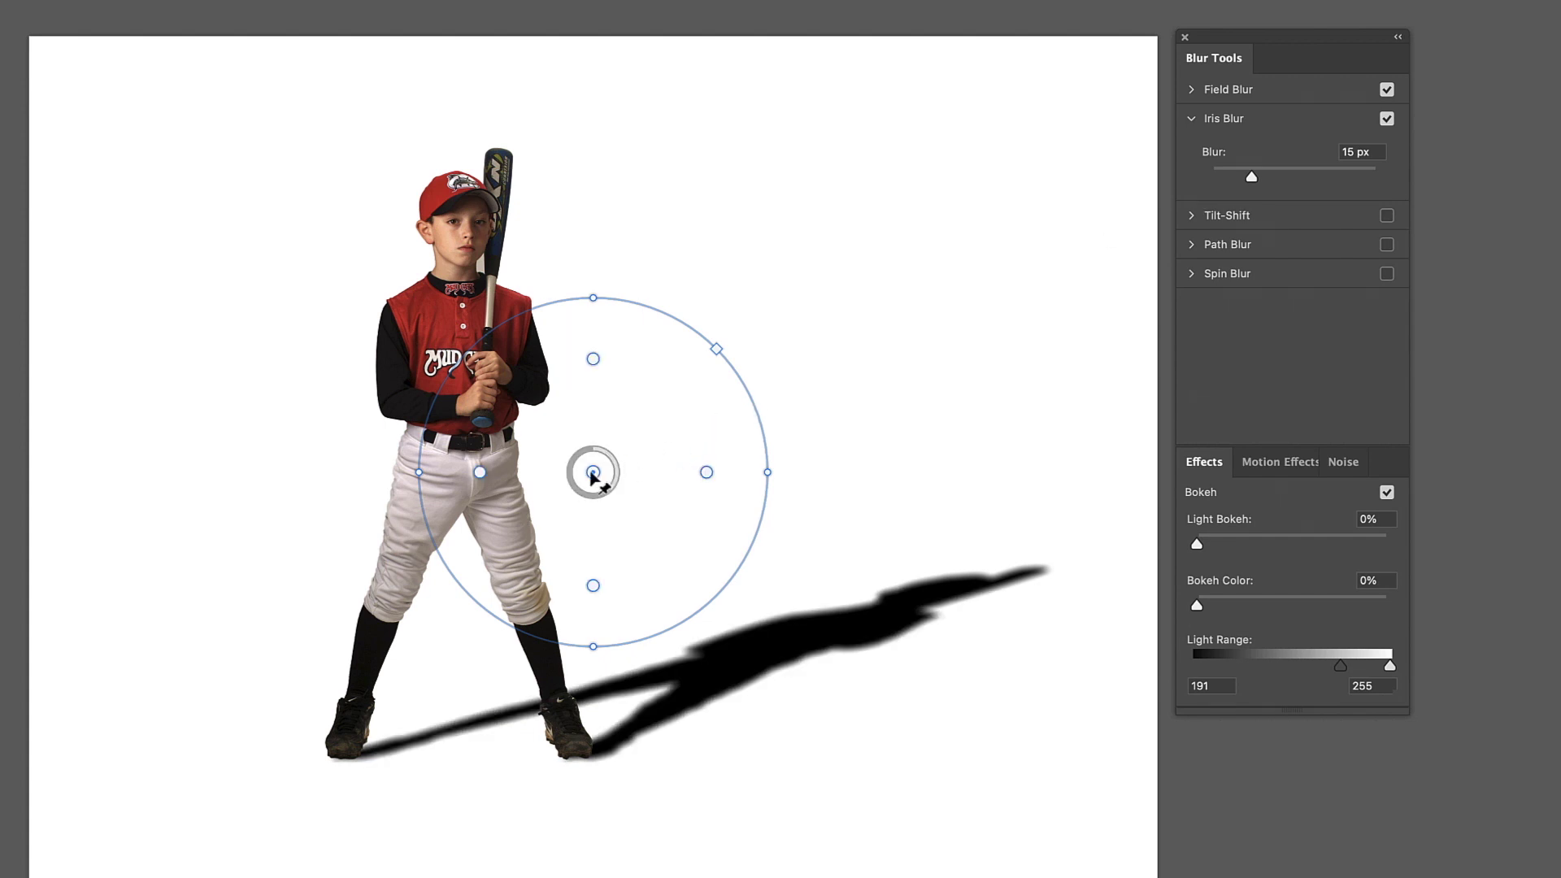
drag(593, 474, 490, 755)
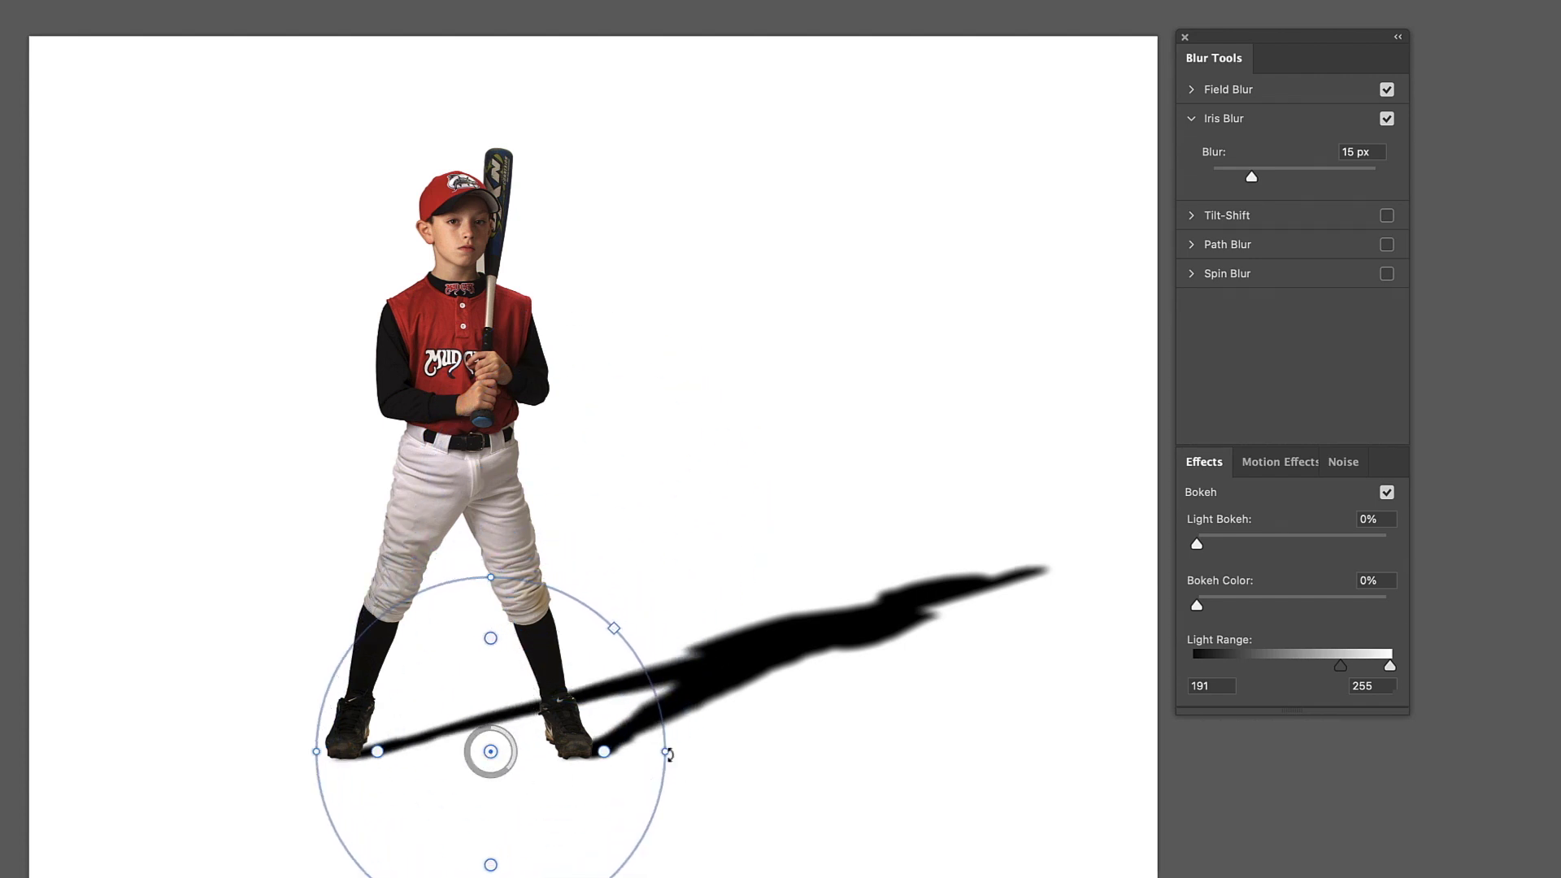
drag(665, 752, 1072, 492)
drag(864, 589, 777, 655)
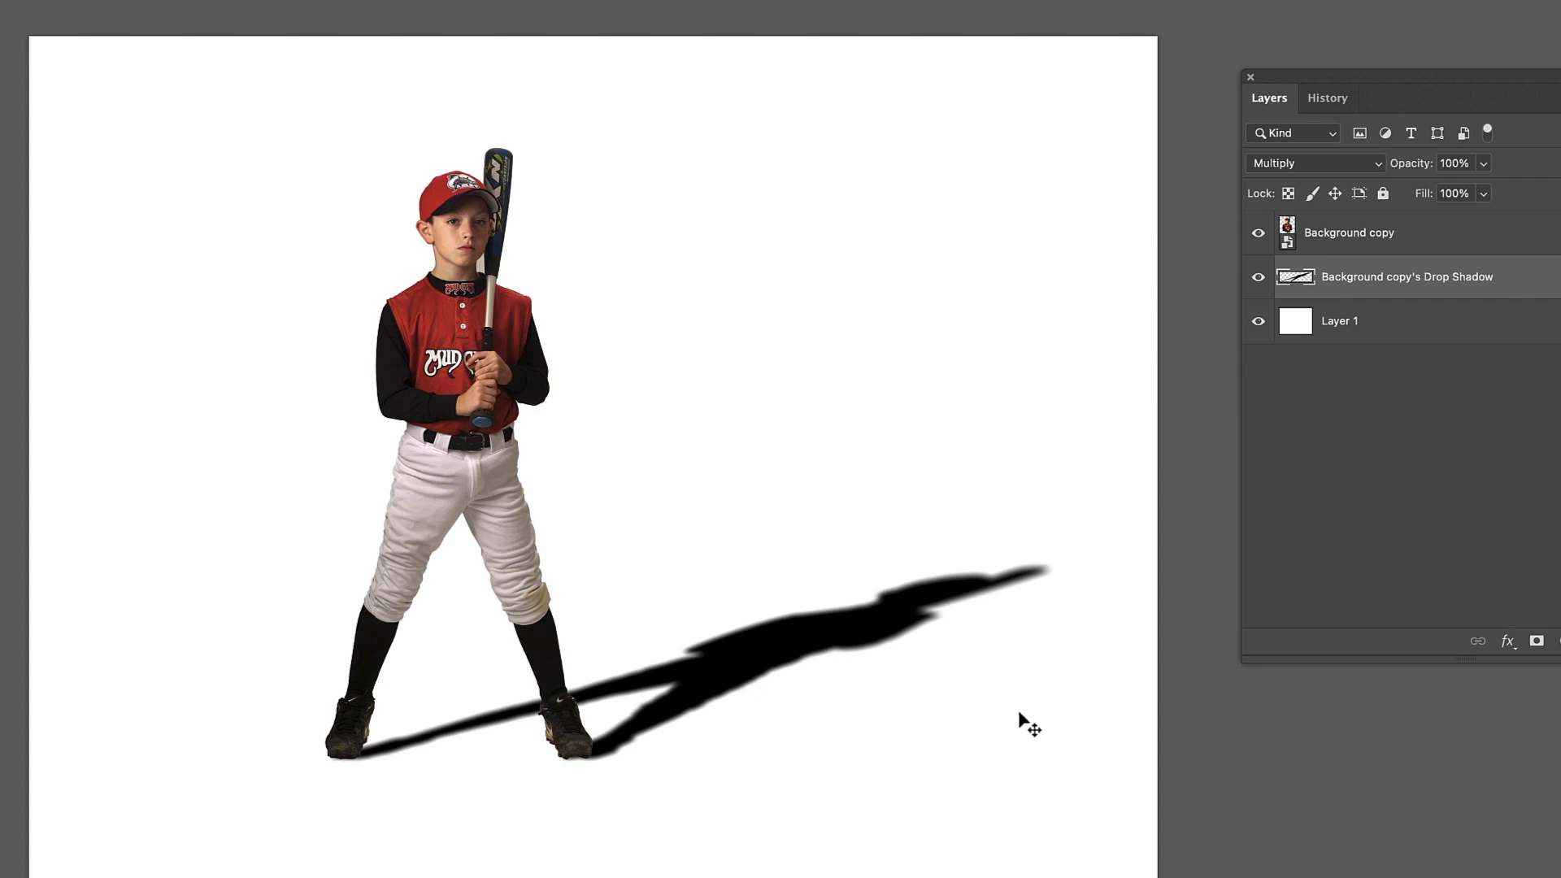
Step: Lower the opacity of the Background copy's Drop Shadow layer to 51%
click(1483, 166)
drag(1484, 191, 1435, 204)
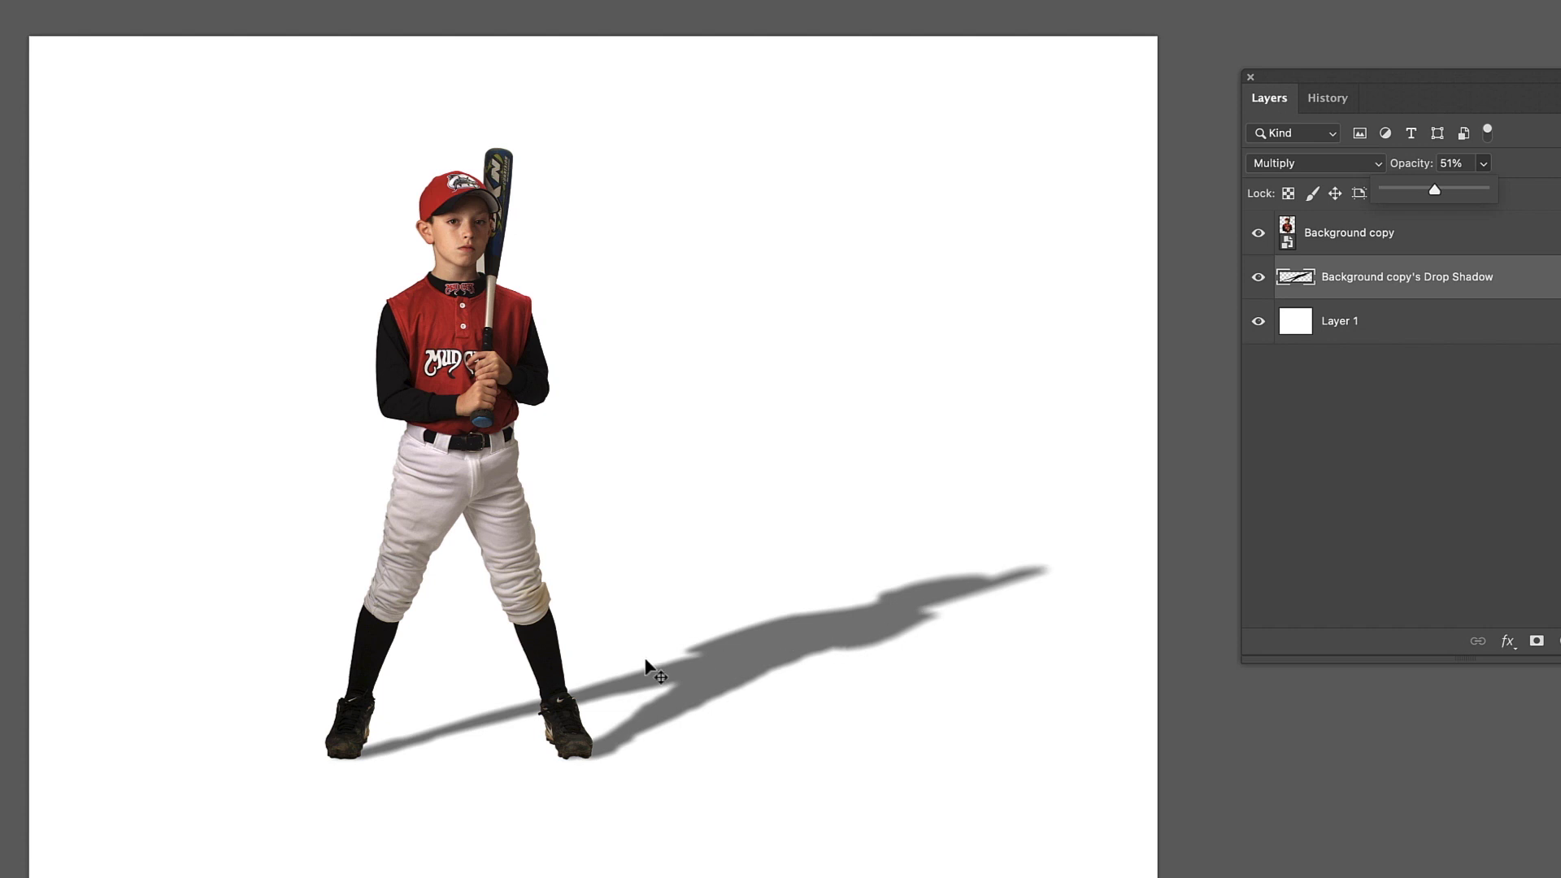
Step: Lower the drop shadow layer's opacity to 47% and soften the shadow further with a light Gaussian Blur
drag(1435, 193, 1431, 195)
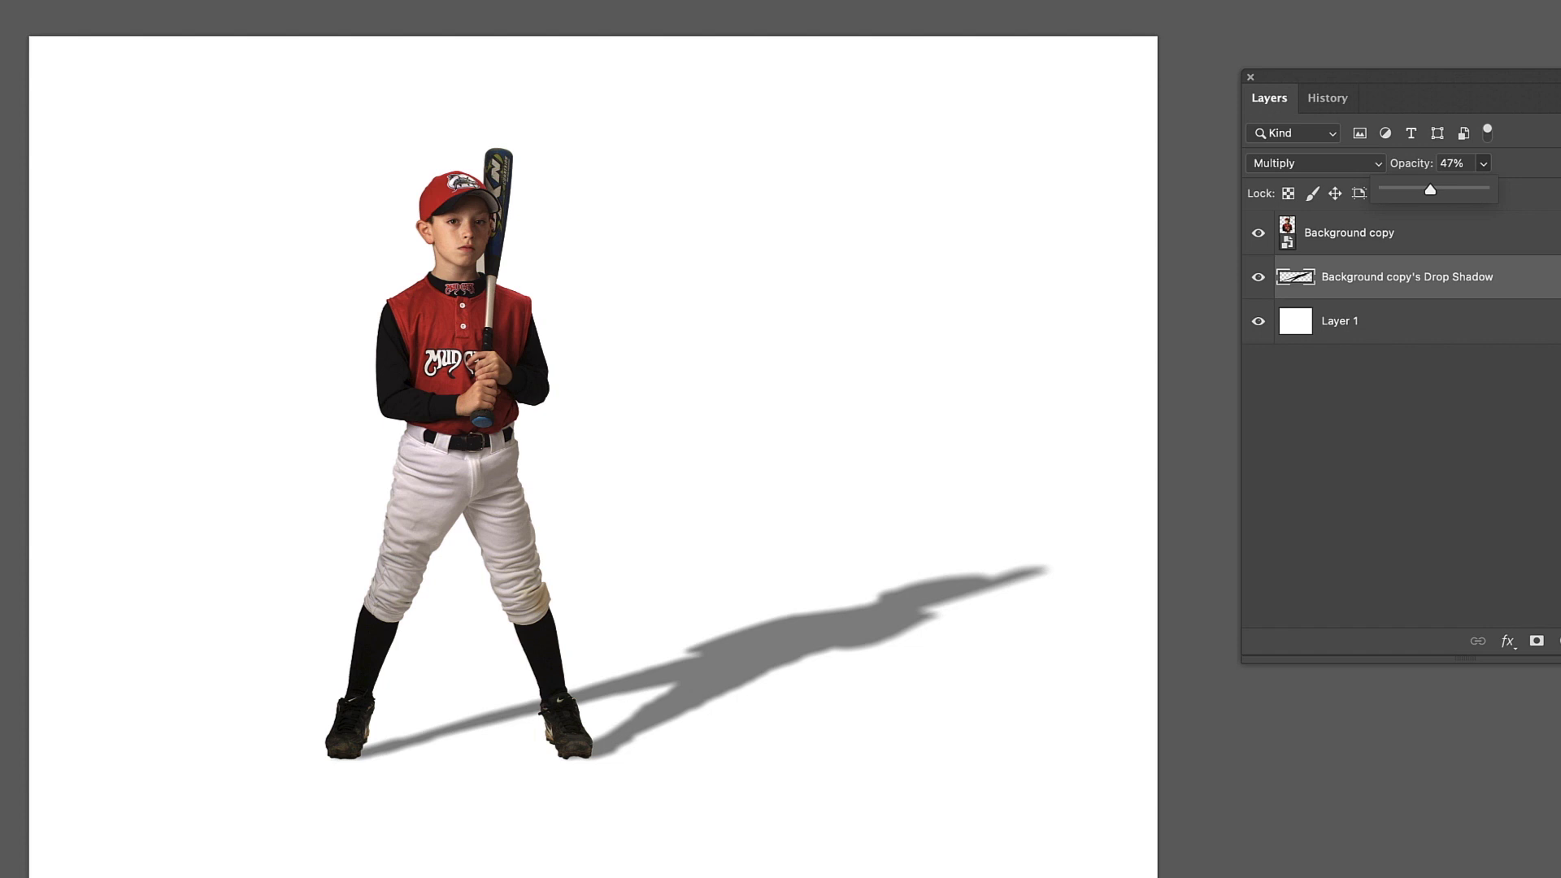
click(231, 0)
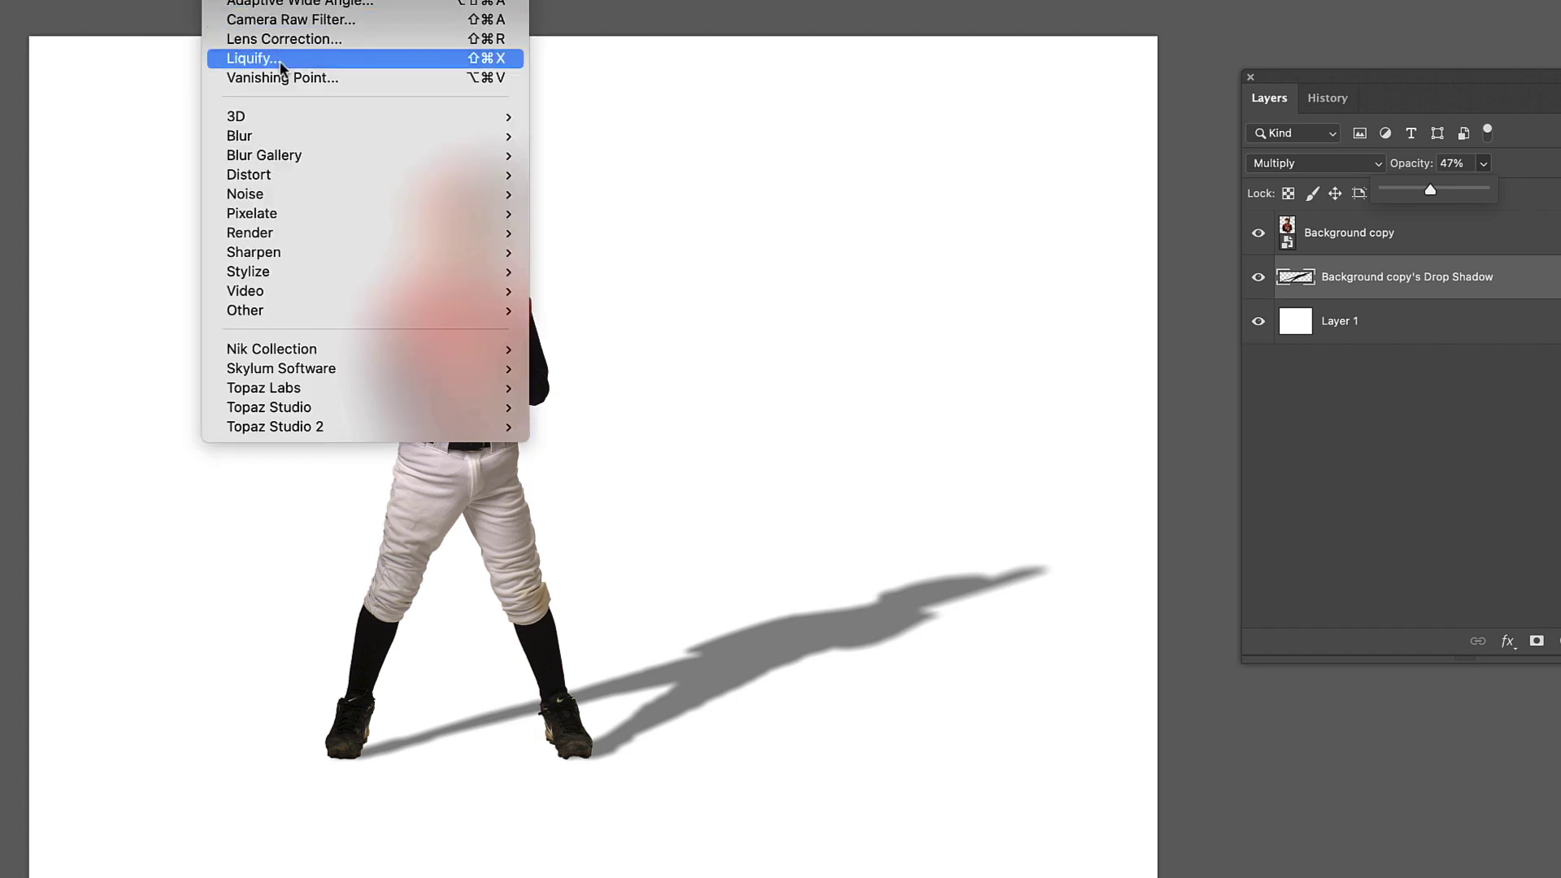
mouse_move(305, 138)
click(595, 216)
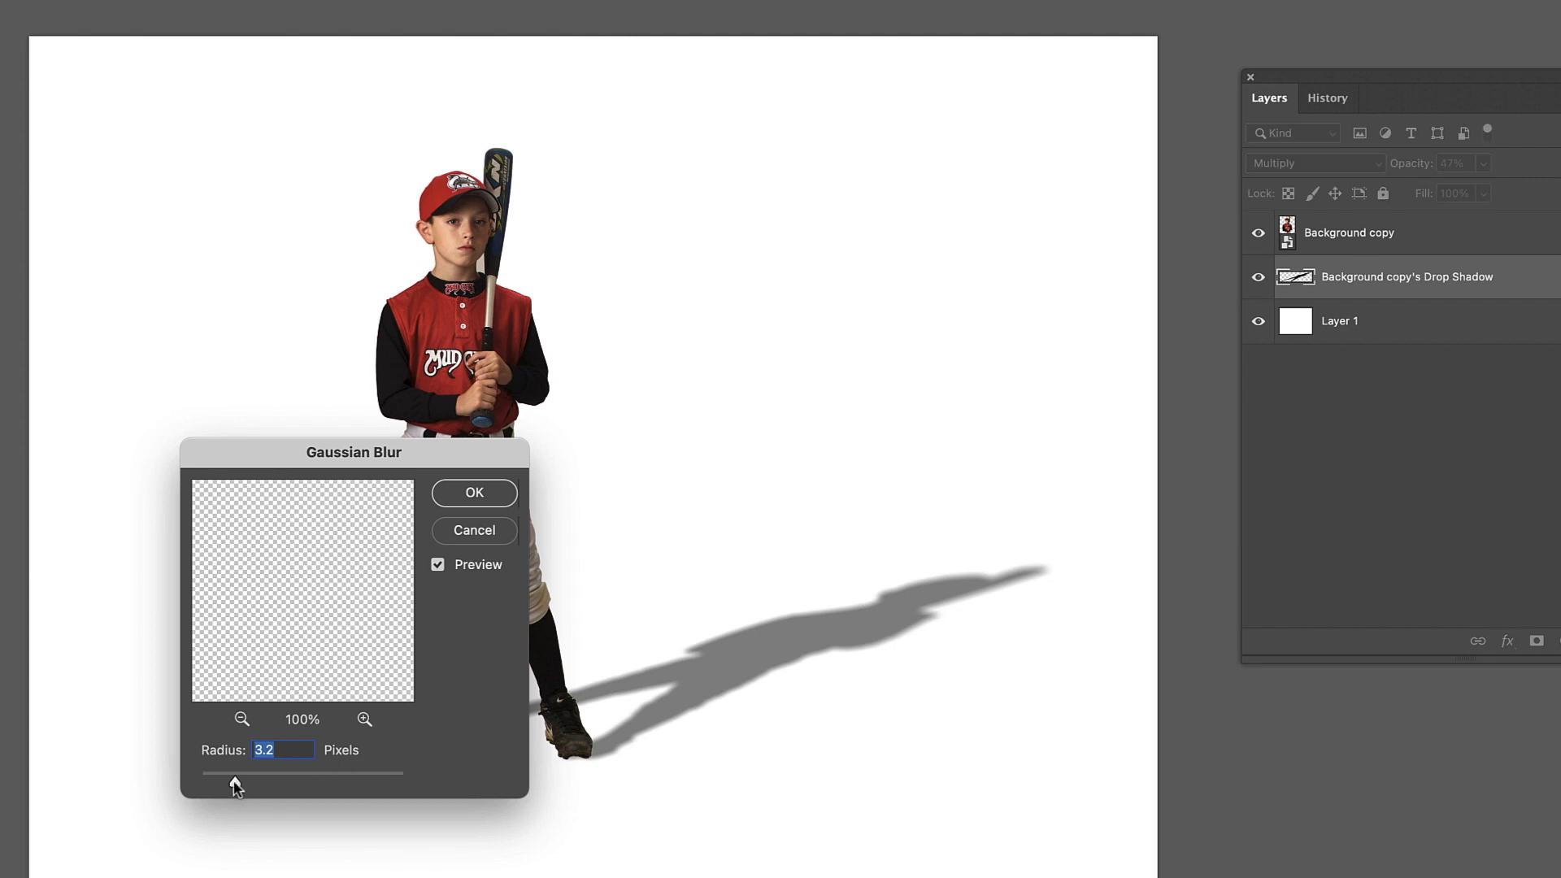
drag(242, 786, 254, 789)
key(Return)
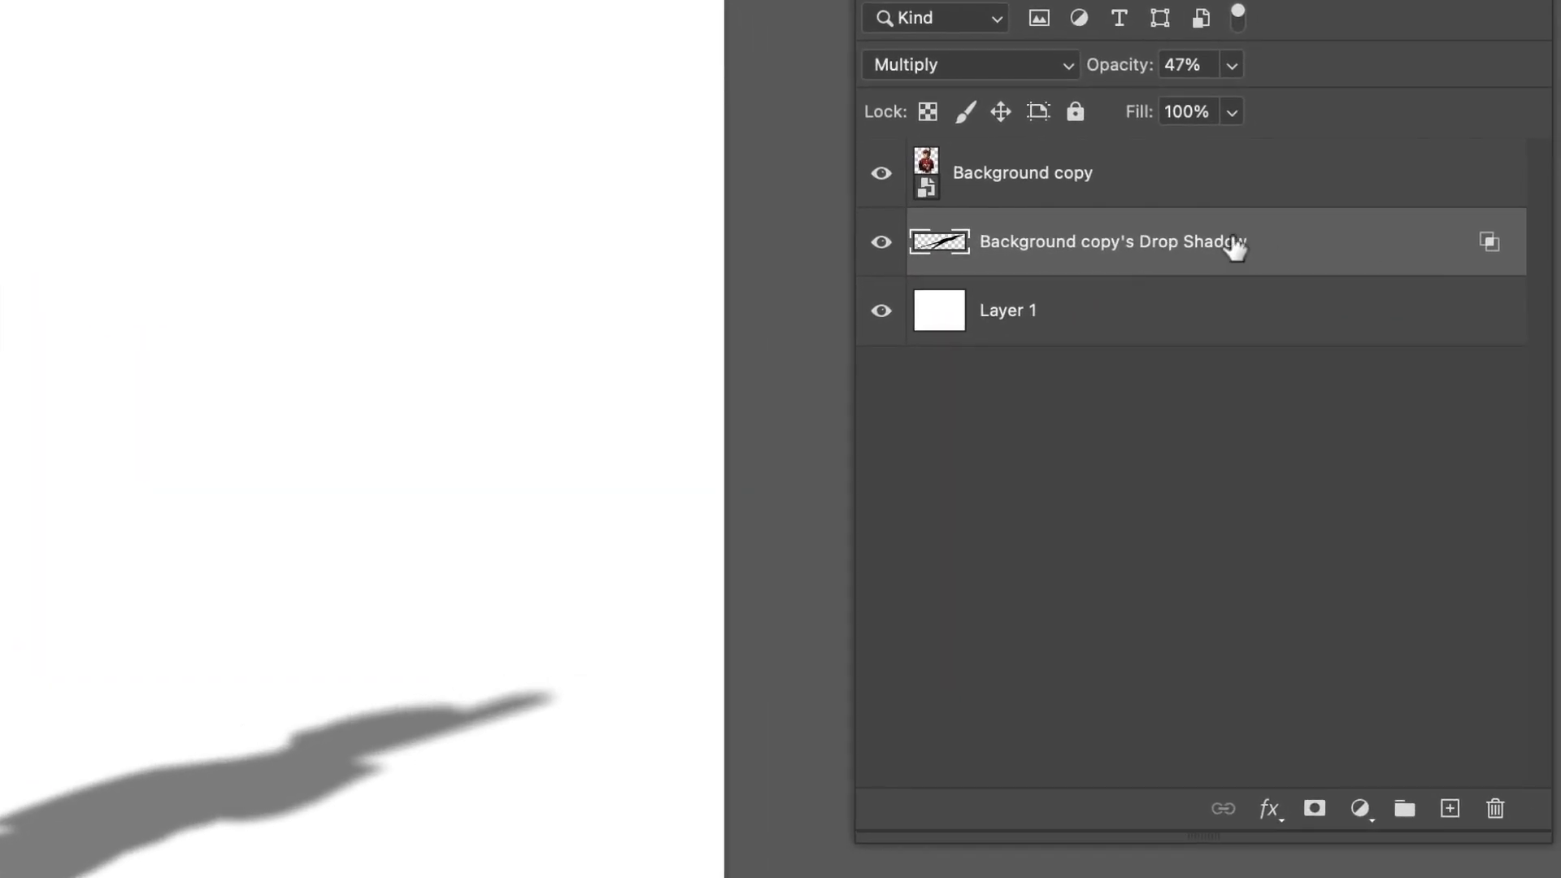
Step: Link the Background copy layer with its Drop Shadow layer and move the player and shadow together slightly downward
shift+click(1126, 175)
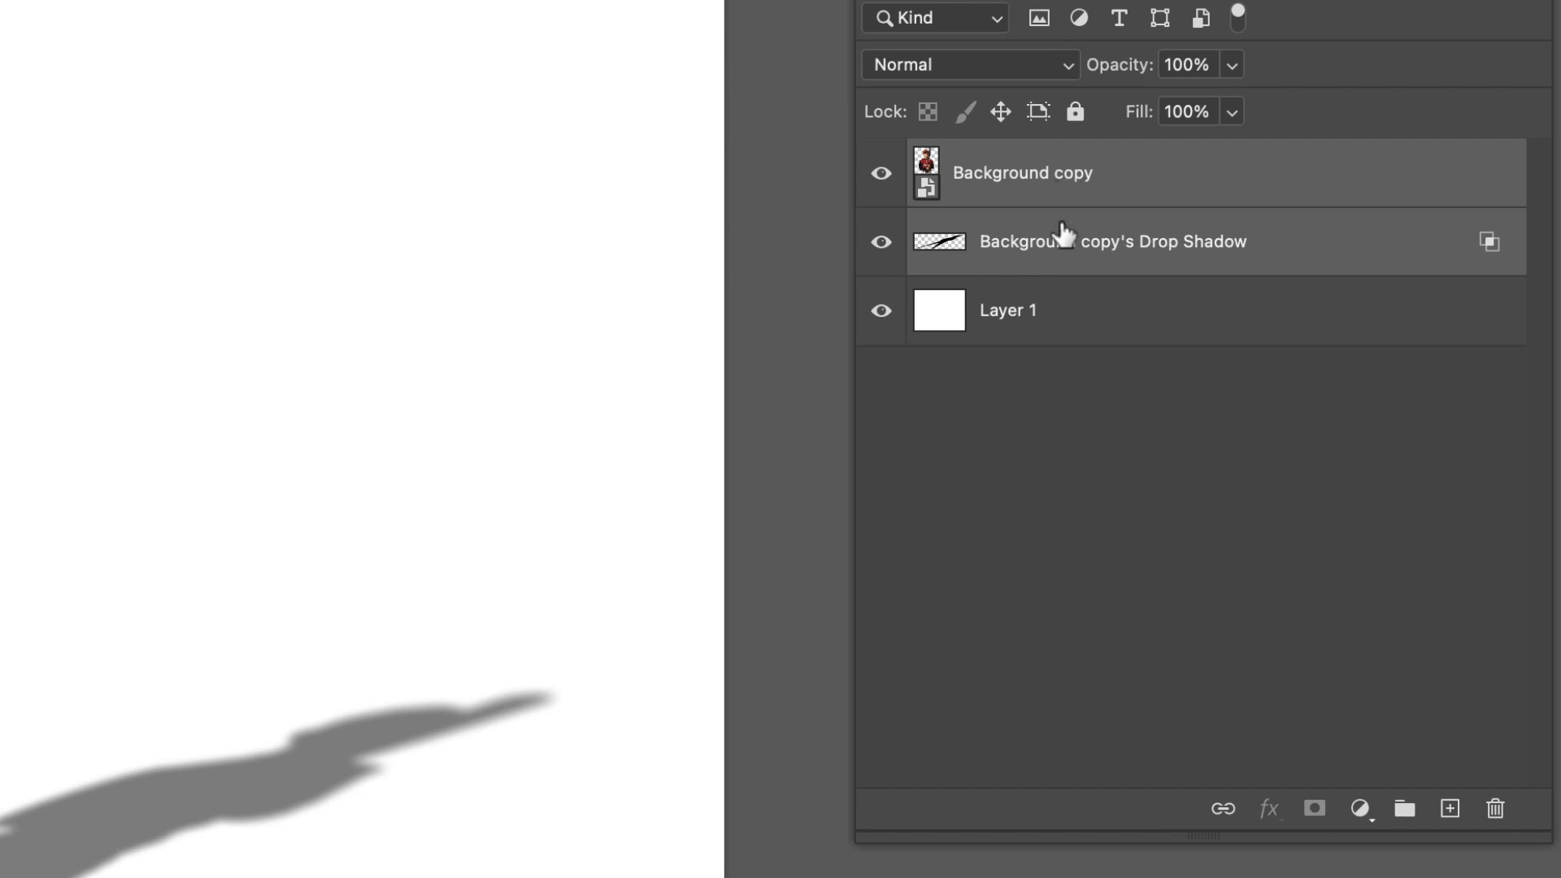
click(1223, 809)
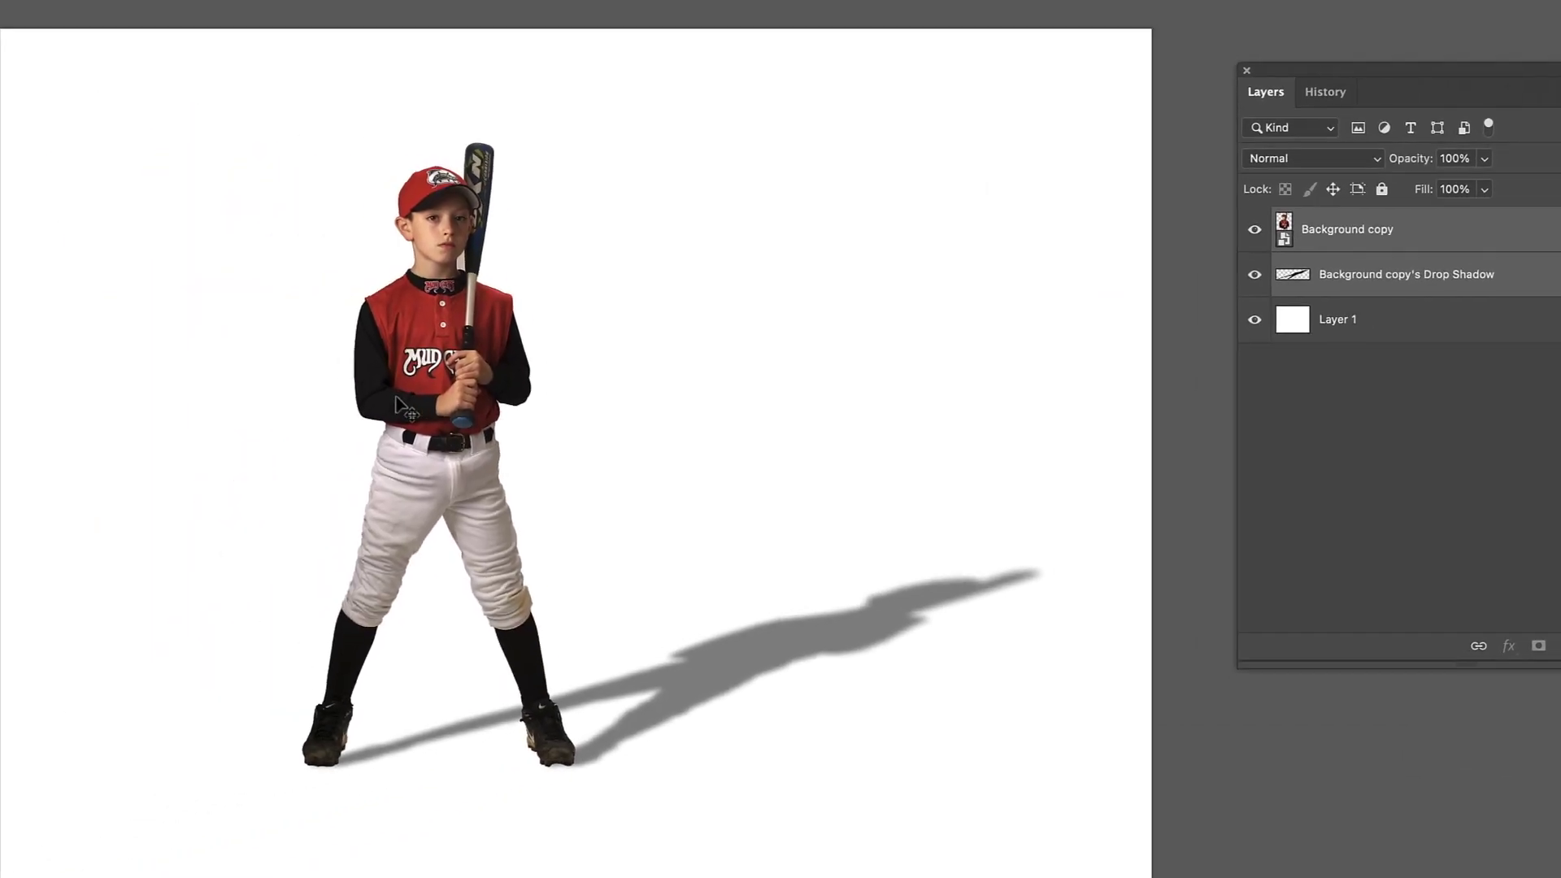
drag(453, 362, 451, 433)
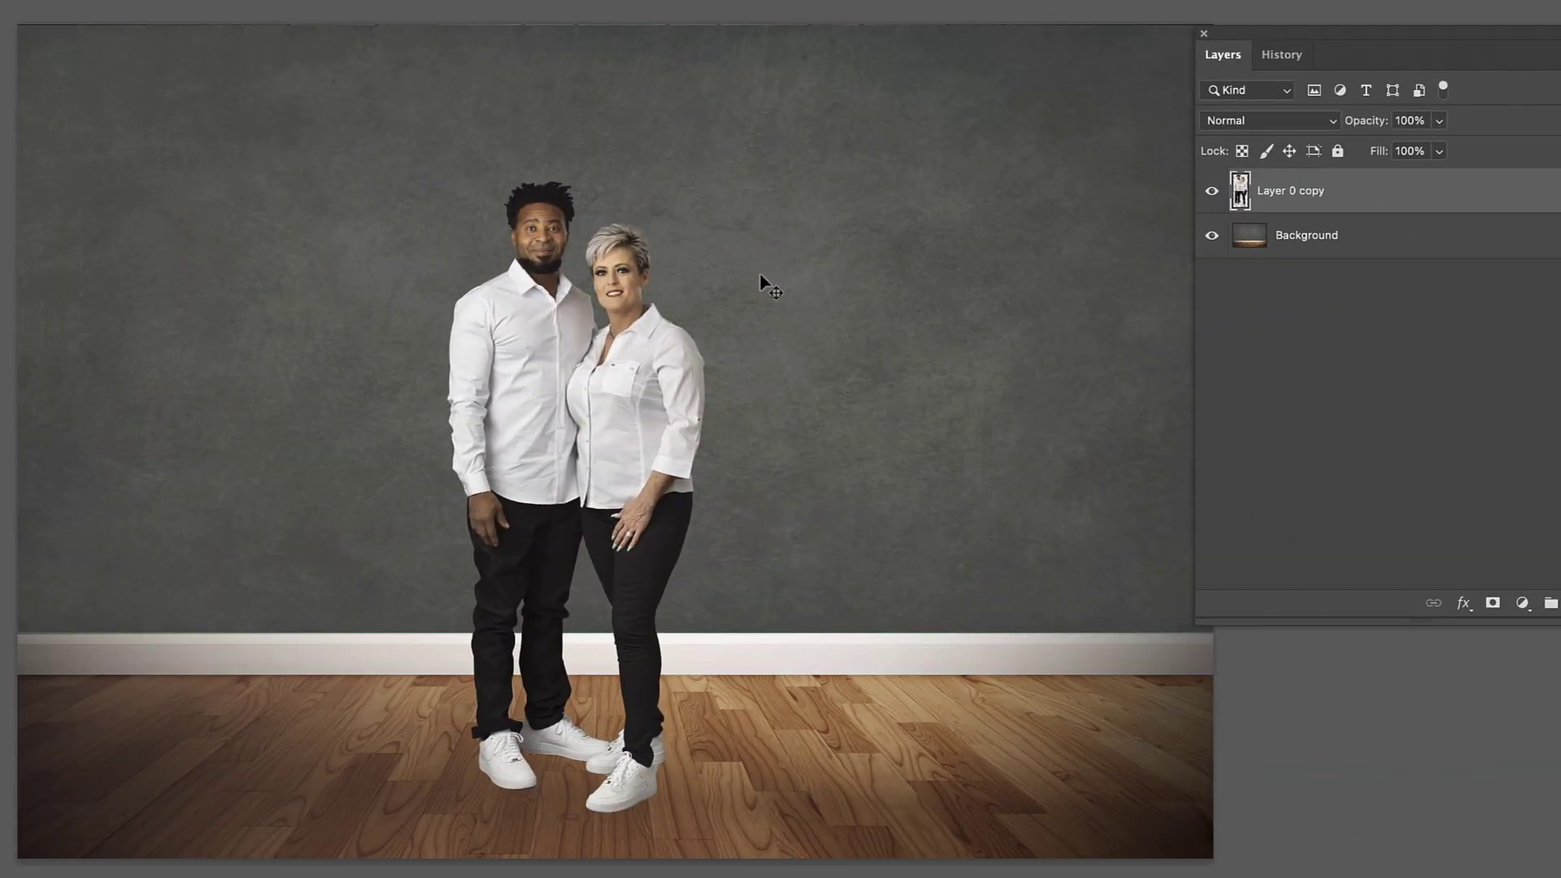
Step: Check the couple cut-out with the Background hidden and shown, and reposition the couple on the wooden floor
click(1213, 241)
click(1212, 237)
drag(669, 435, 718, 446)
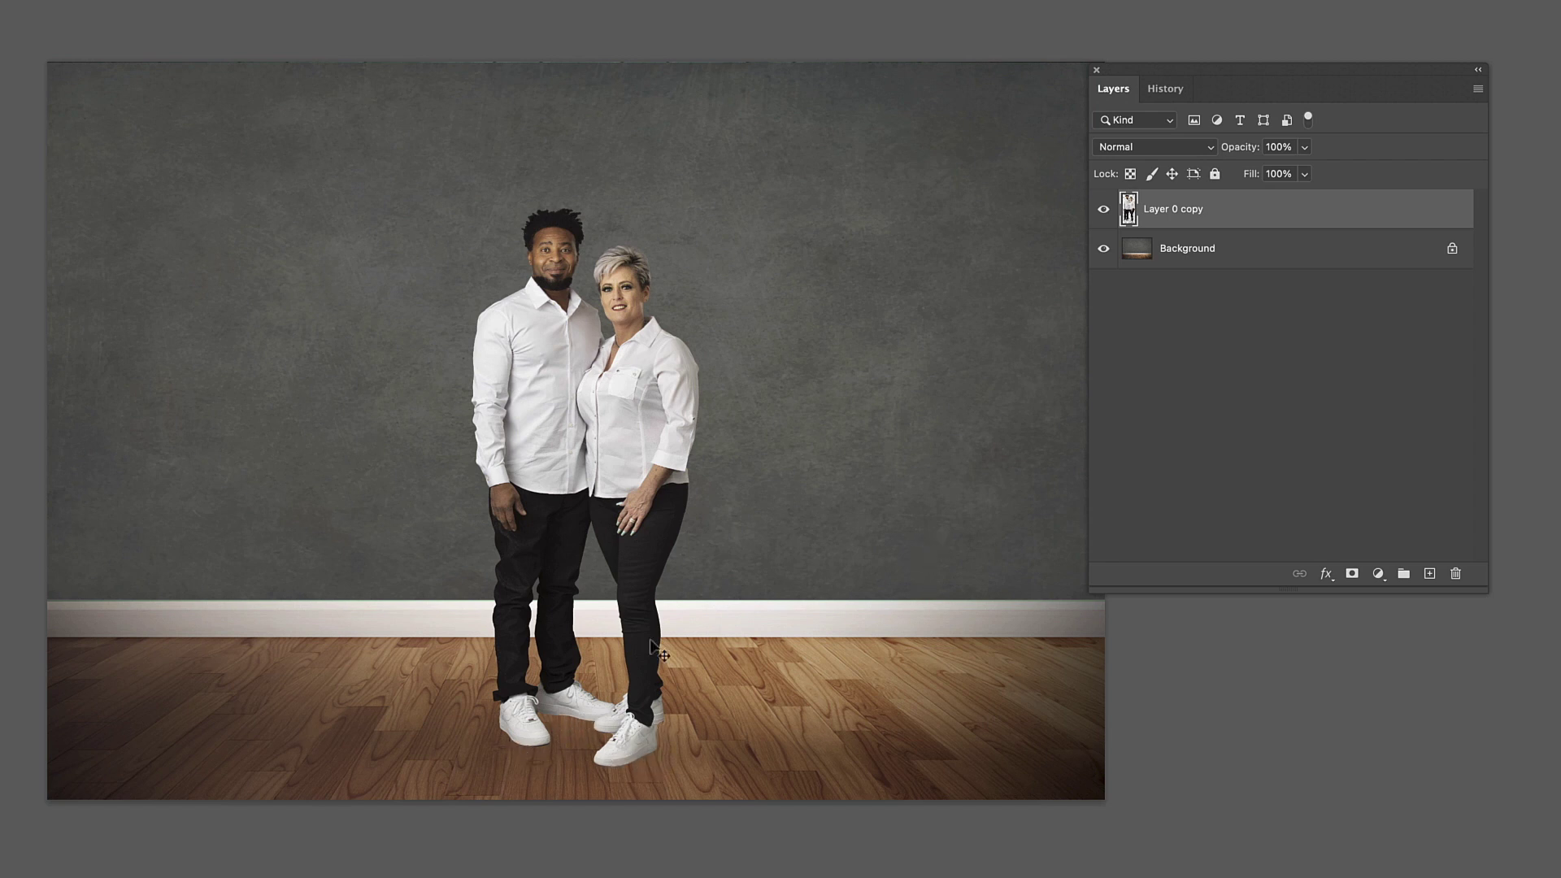
drag(650, 729, 657, 680)
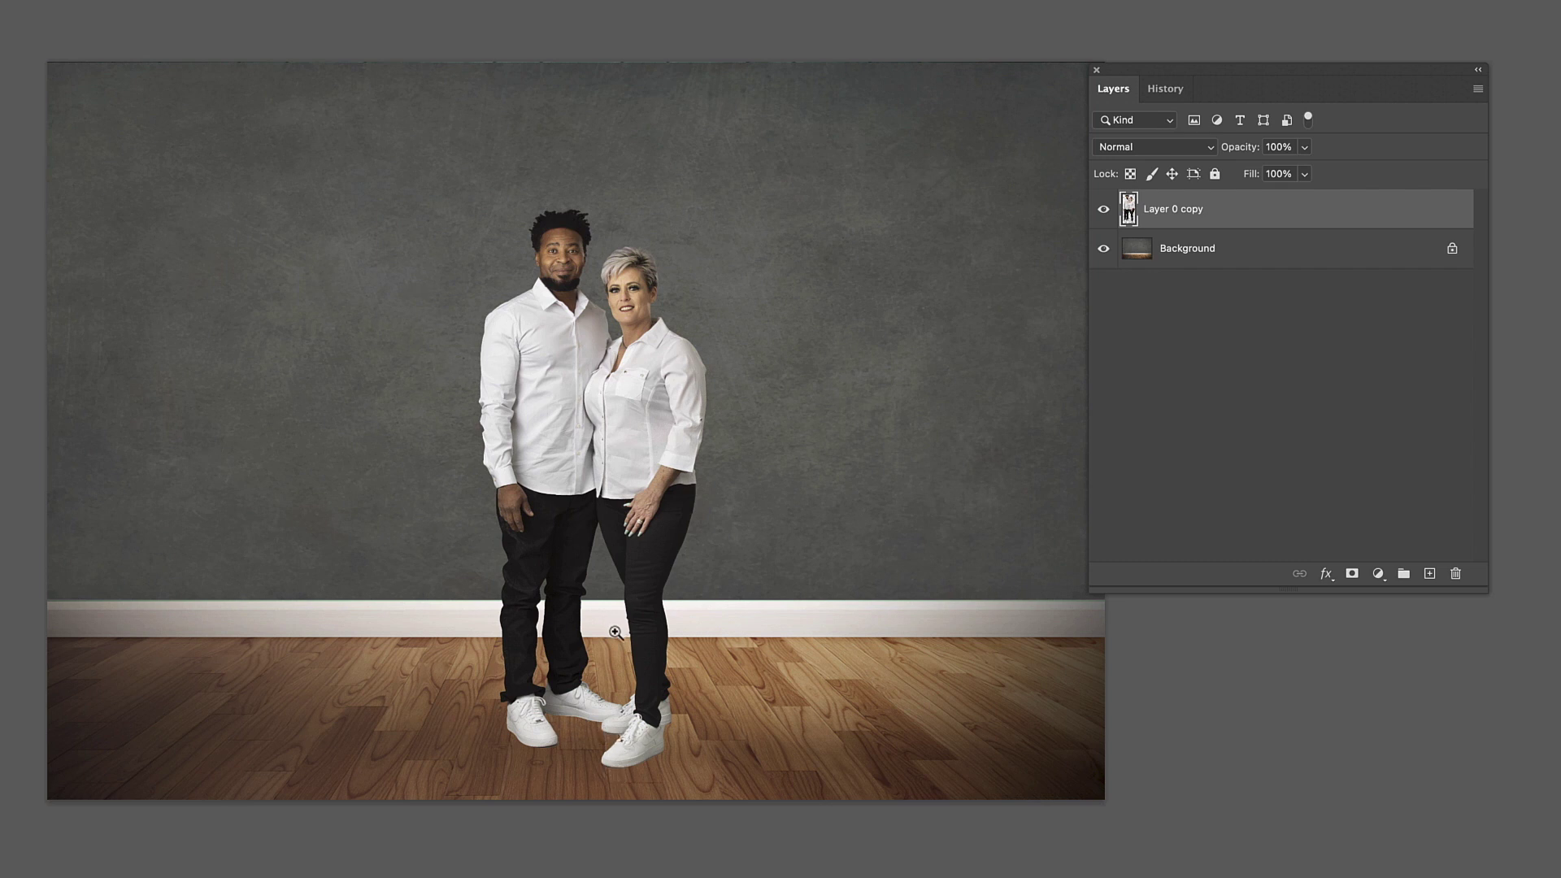
Step: Add a new empty layer between the couple cut-out and the Background, and rename the cut-out layer couple
scroll(655, 513, up, 5)
drag(634, 651, 683, 432)
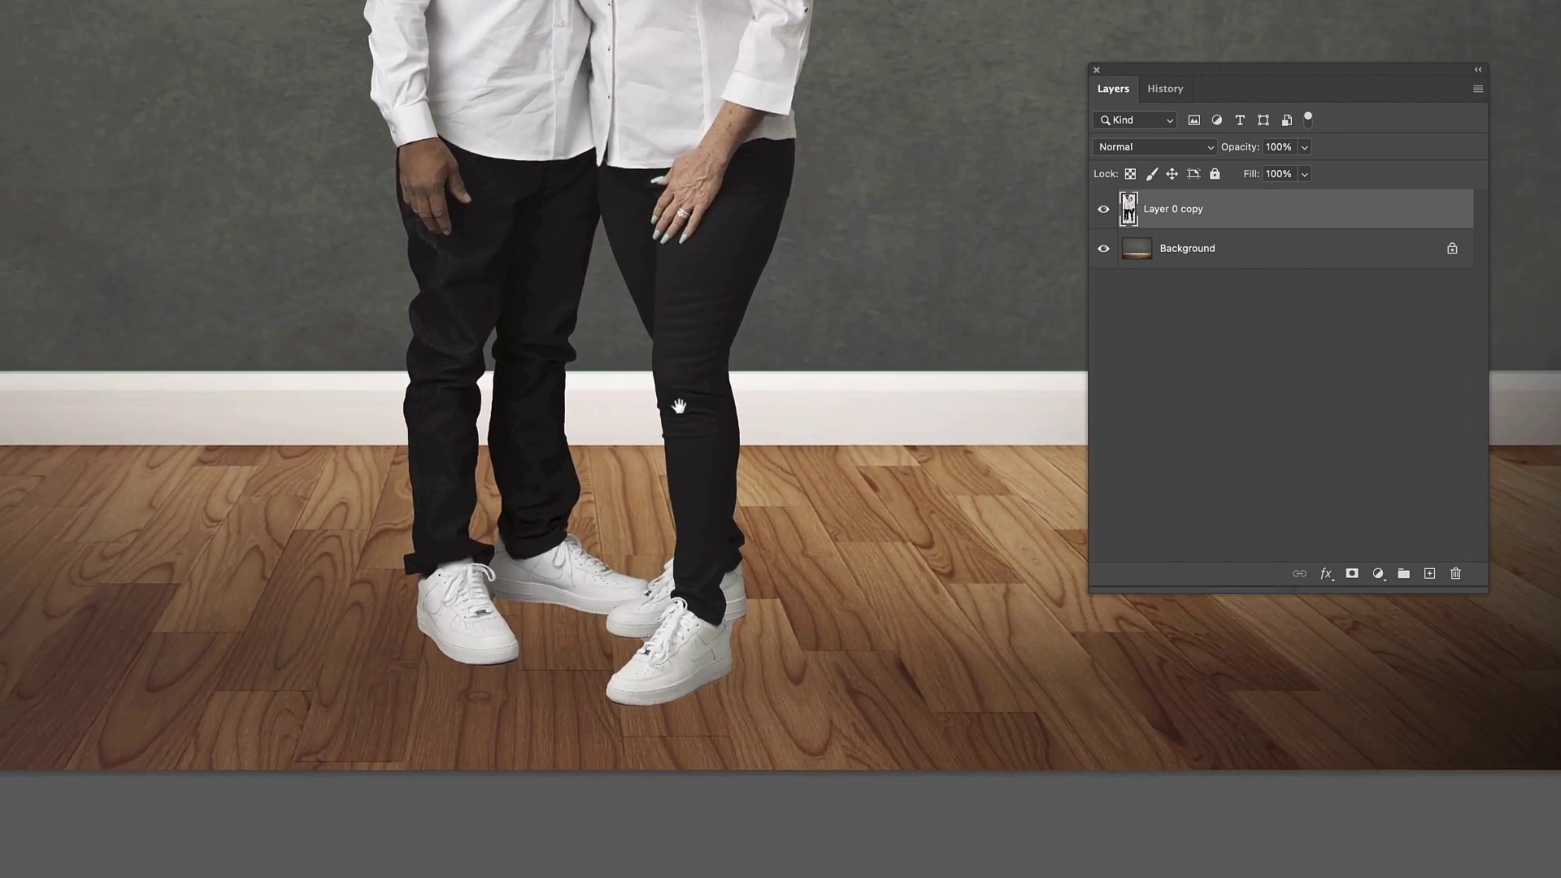
scroll(640, 503, up, 2)
scroll(640, 503, down, 1)
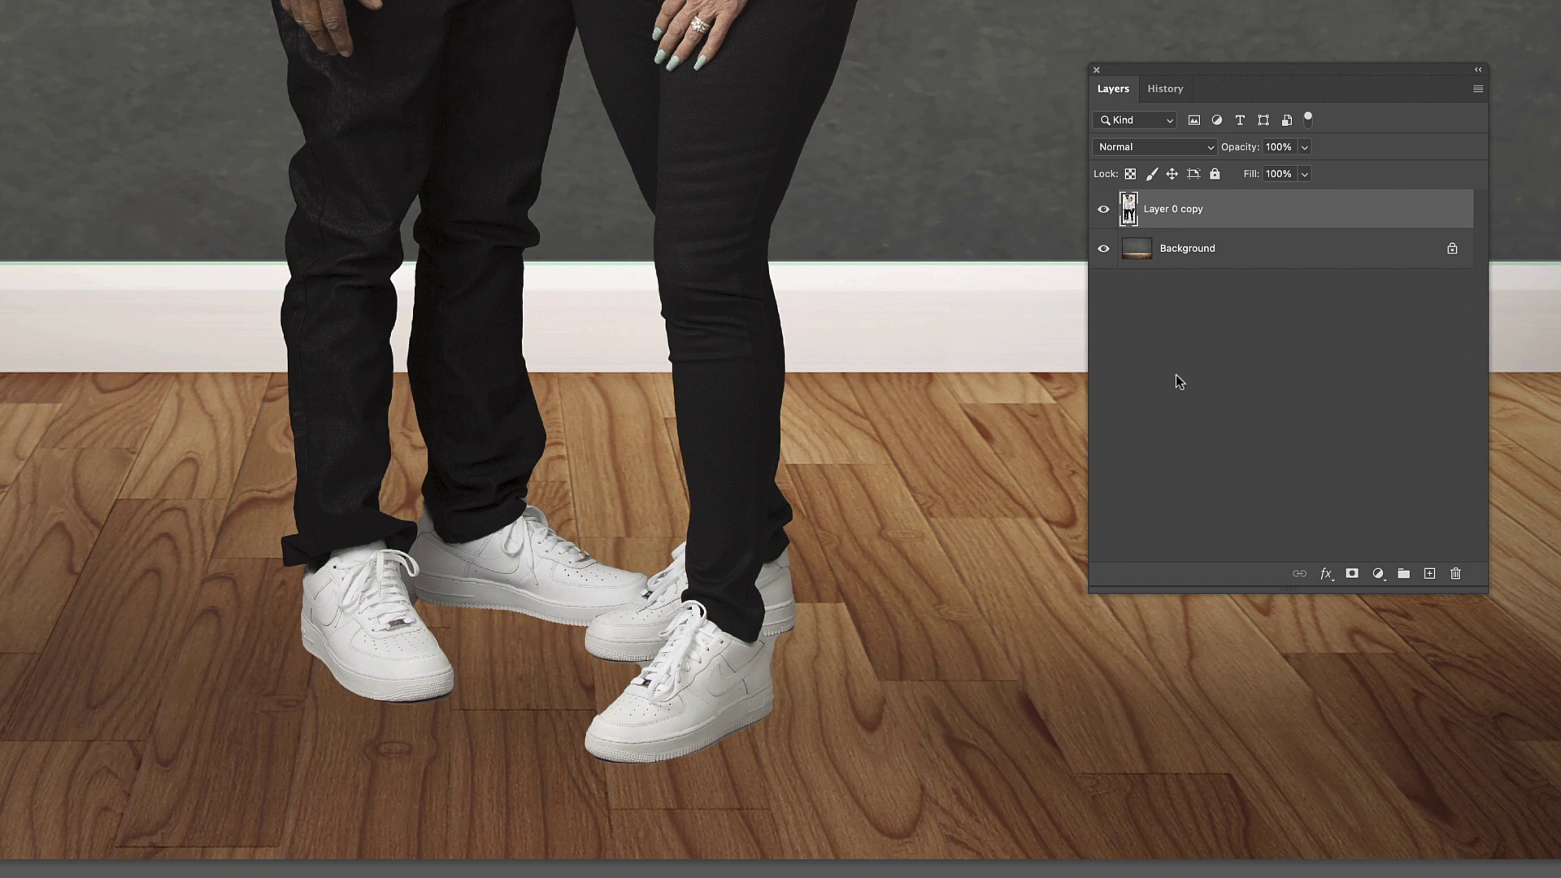
click(1429, 574)
drag(1237, 213, 1180, 230)
double_click(1166, 210)
text(coup)
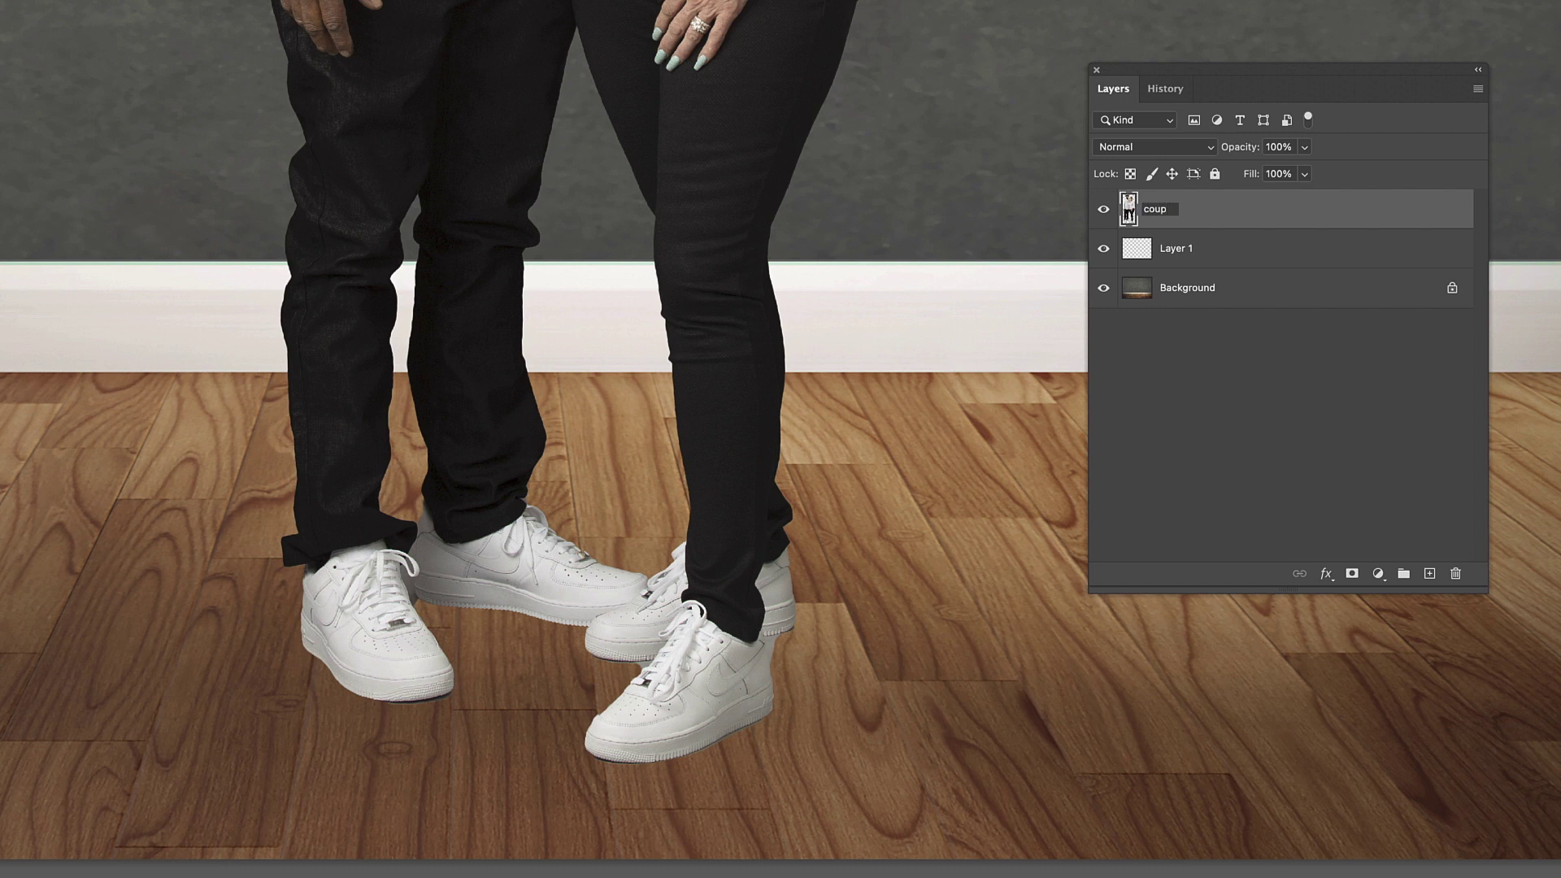
key(Return)
Step: Prepare to paint on Layer 1 with a Soft Round brush at 0% hardness, slightly raised opacity and black as the foreground colour
click(1183, 248)
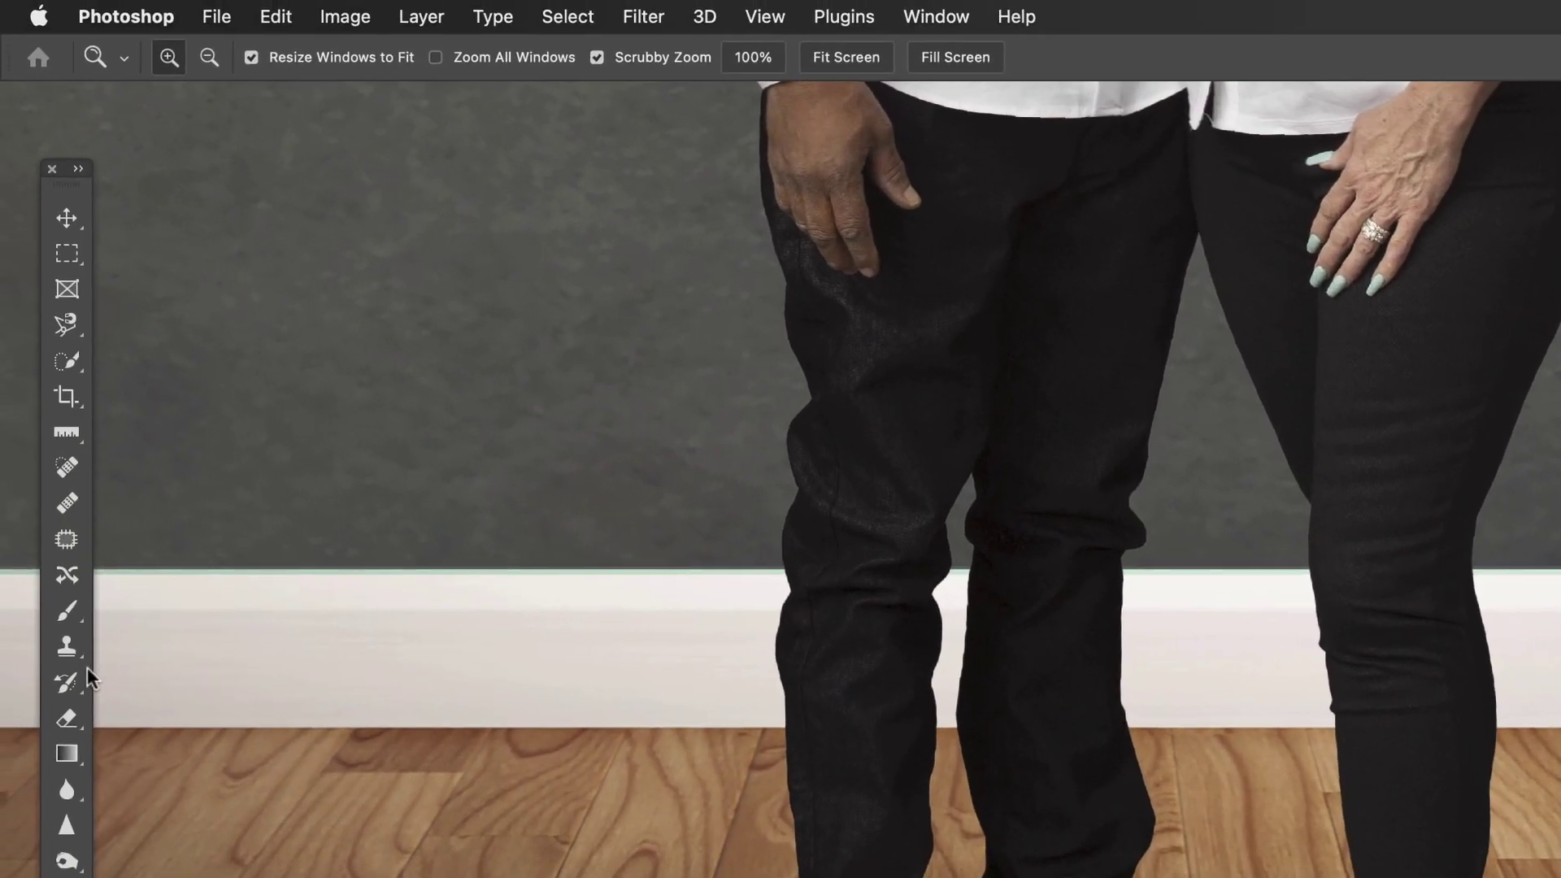
click(67, 610)
click(198, 59)
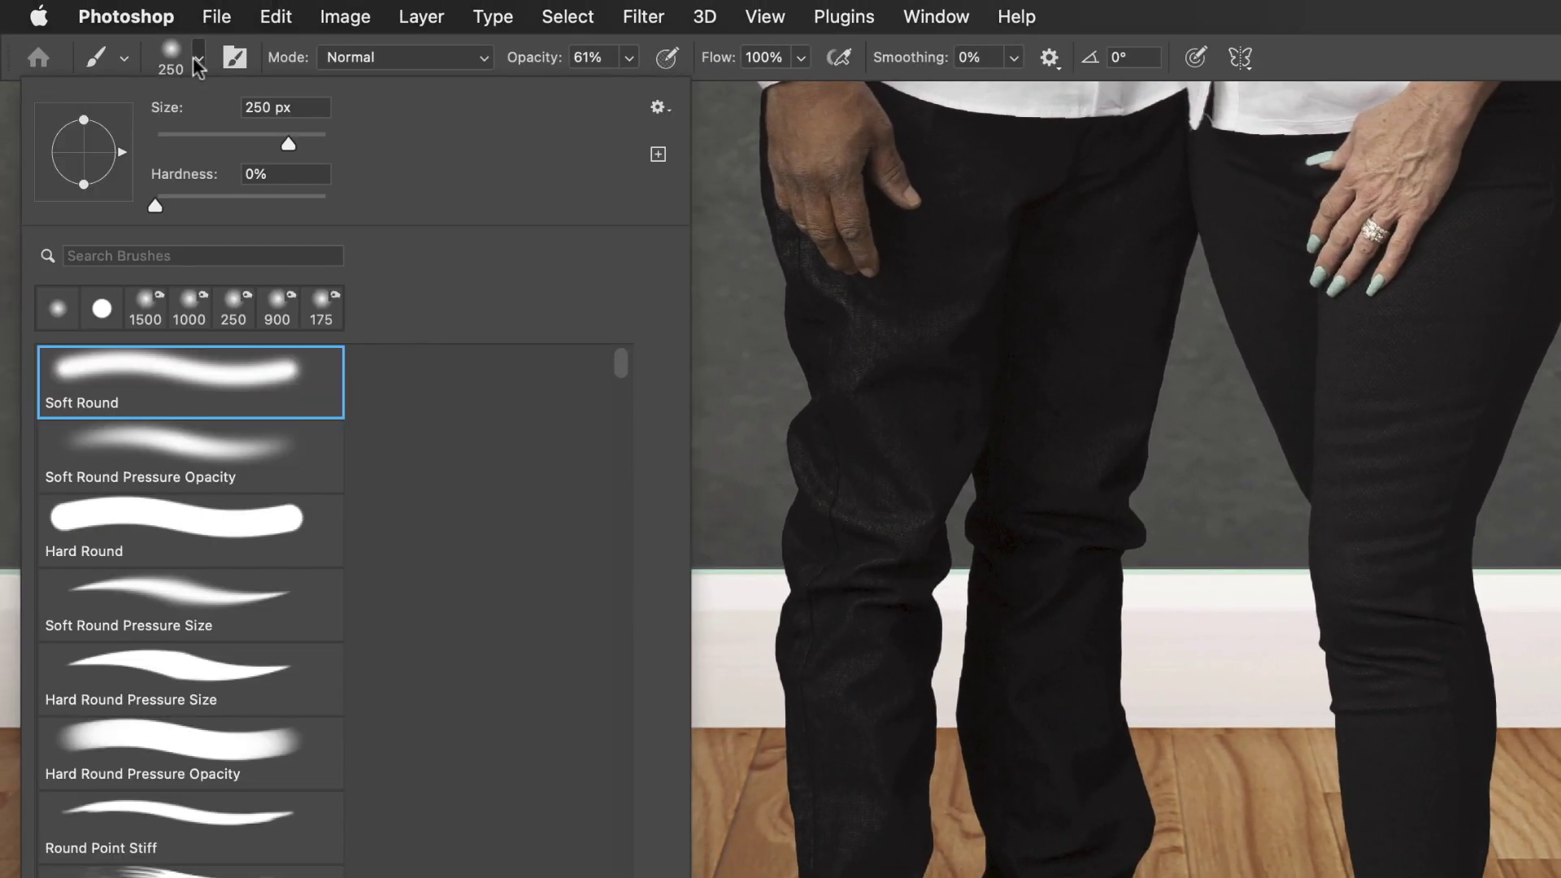
click(157, 390)
click(629, 57)
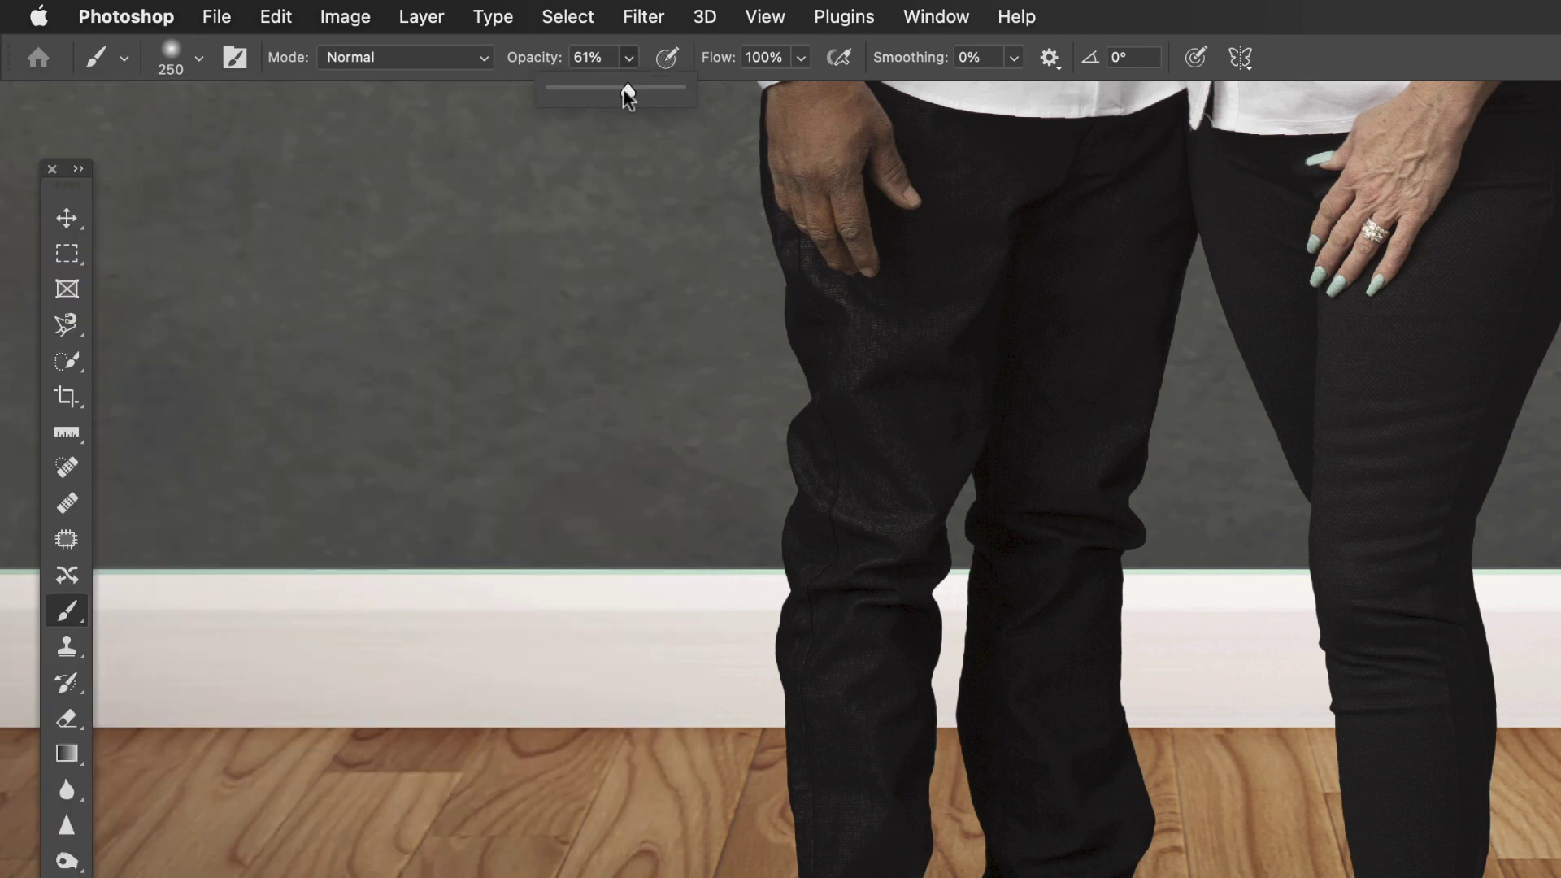
drag(636, 89, 641, 94)
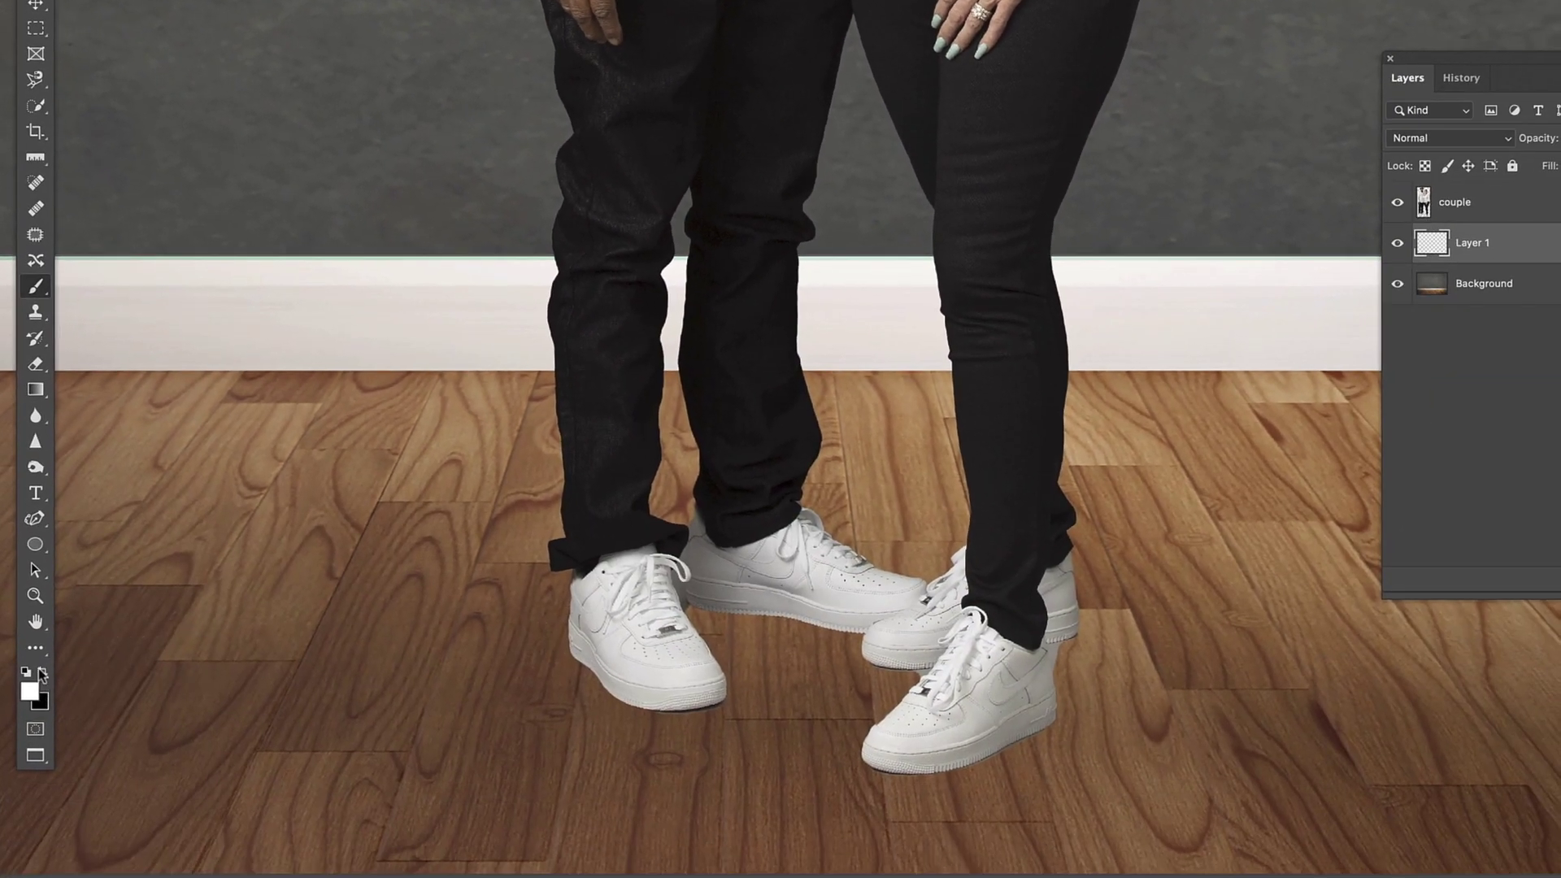
click(41, 672)
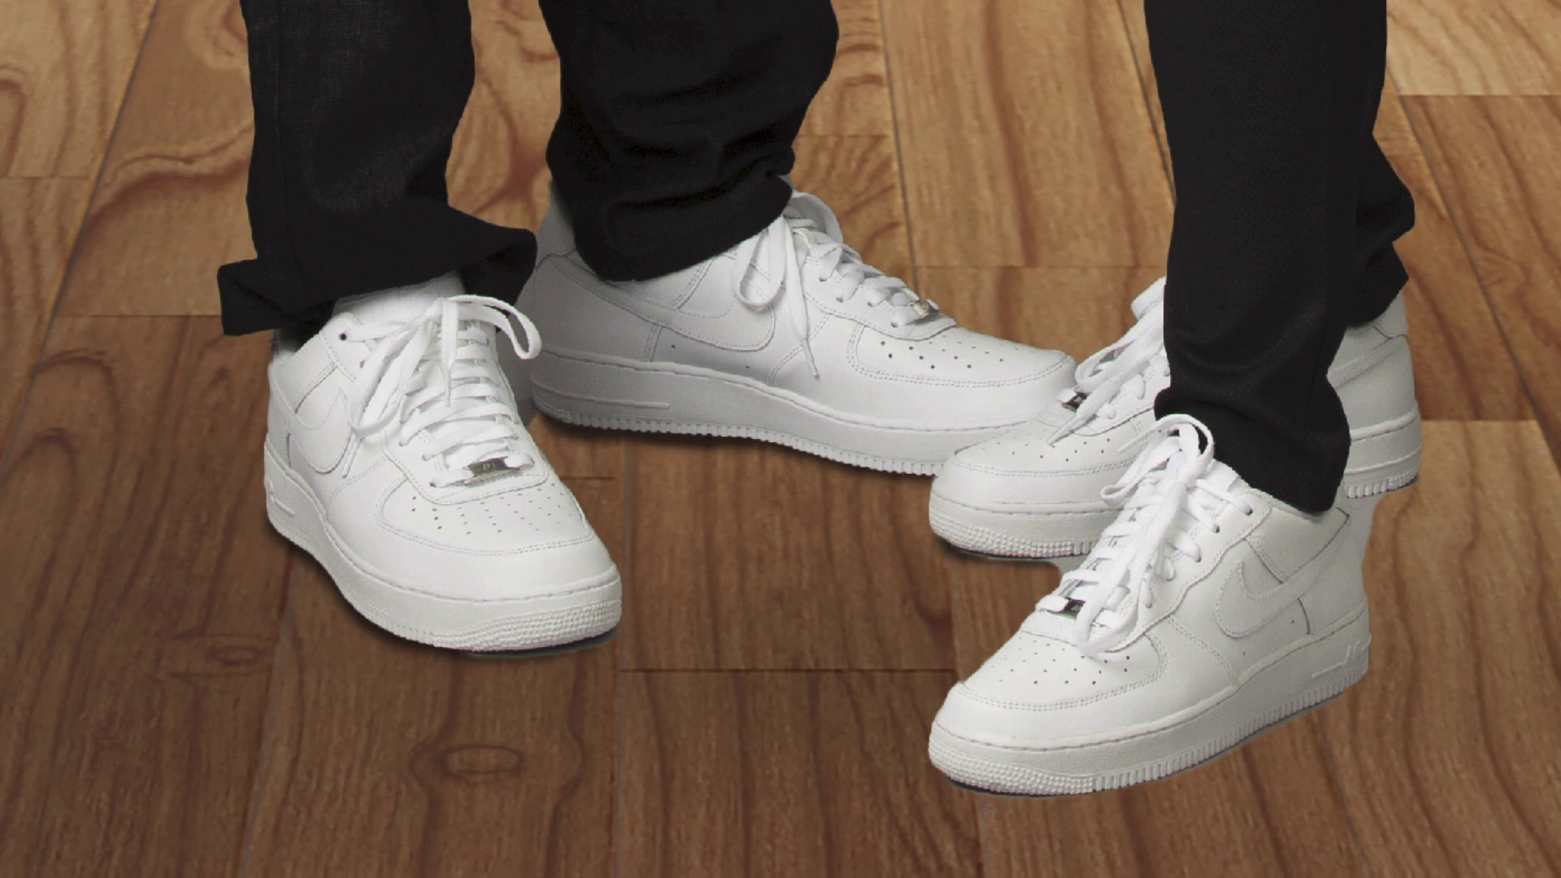
Step: Paint a thin dark contact shadow on Layer 1 along the soles of the couple's white shoes
mouse_move(963, 790)
mouse_down()
mouse_move(1122, 797)
mouse_move(1352, 695)
mouse_move(1333, 700)
mouse_up()
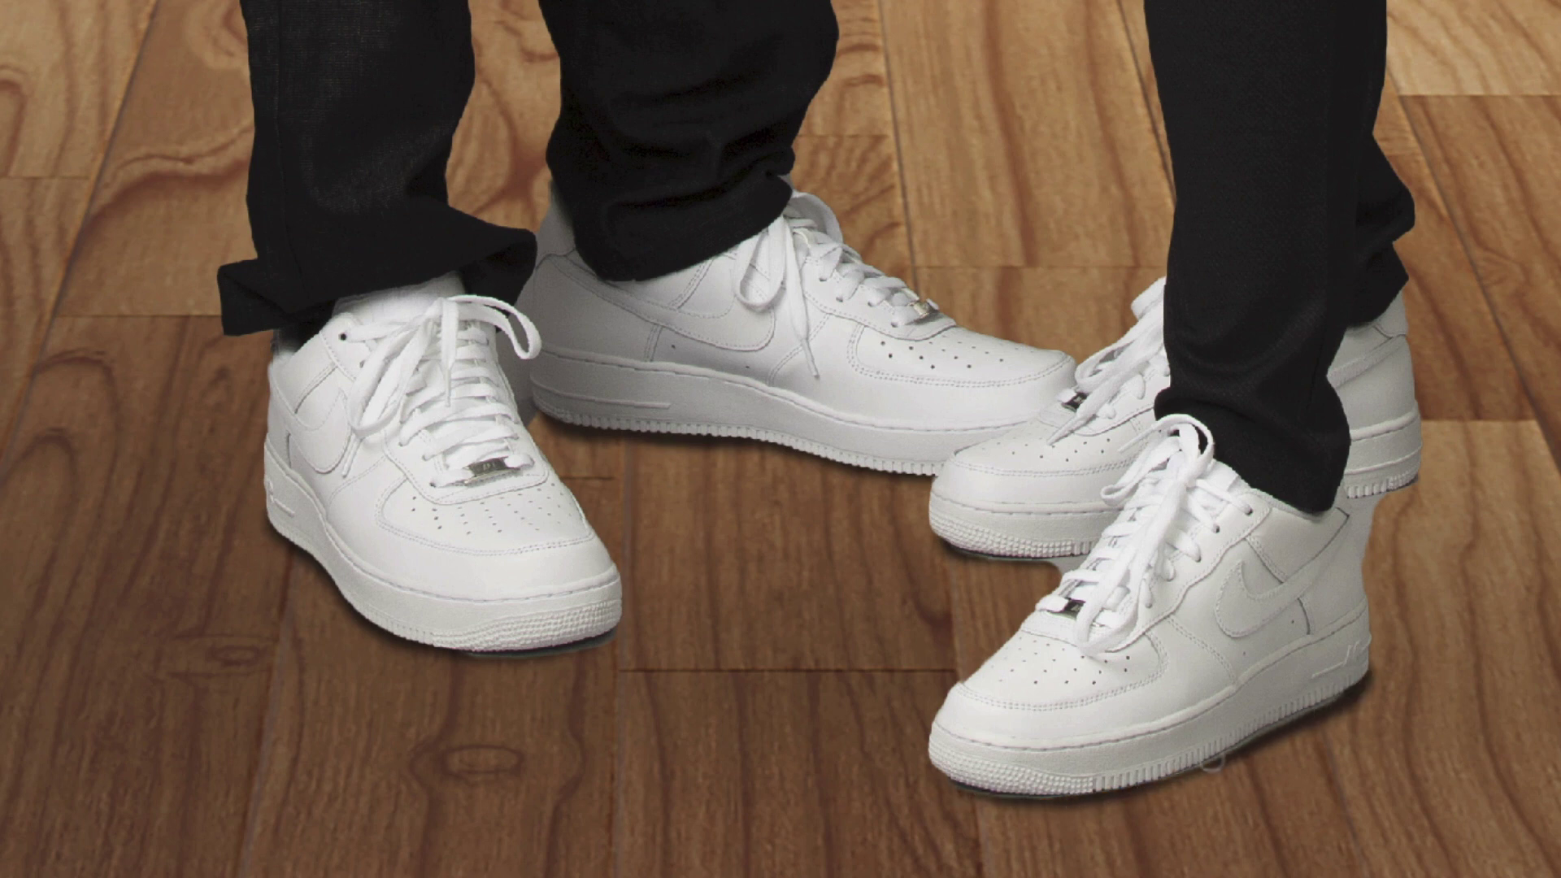
drag(1013, 799, 952, 787)
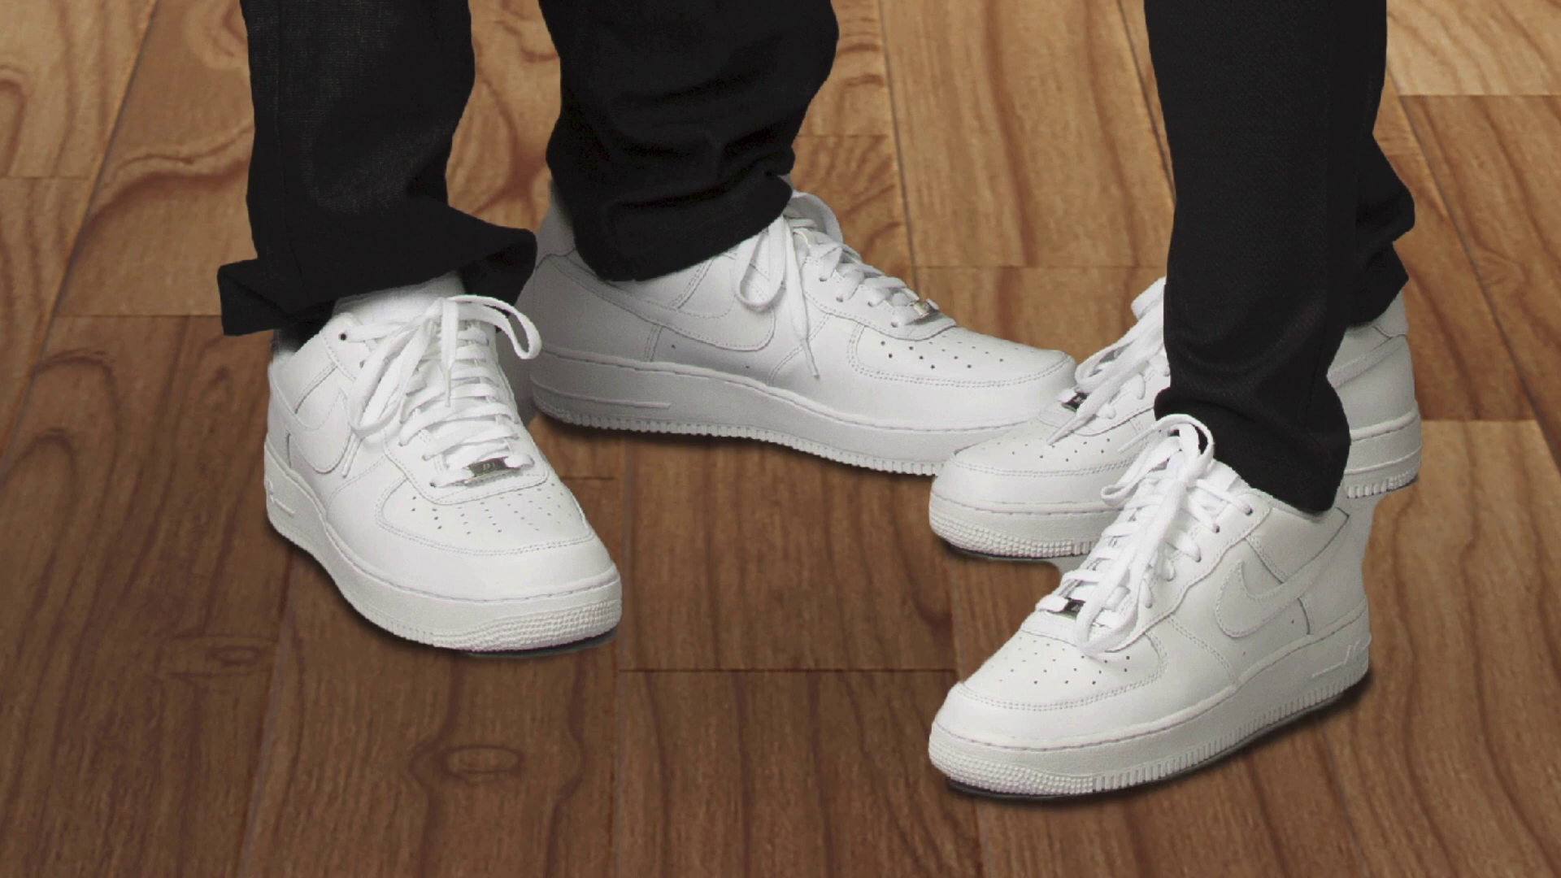
drag(1405, 492, 1386, 497)
drag(502, 639, 557, 634)
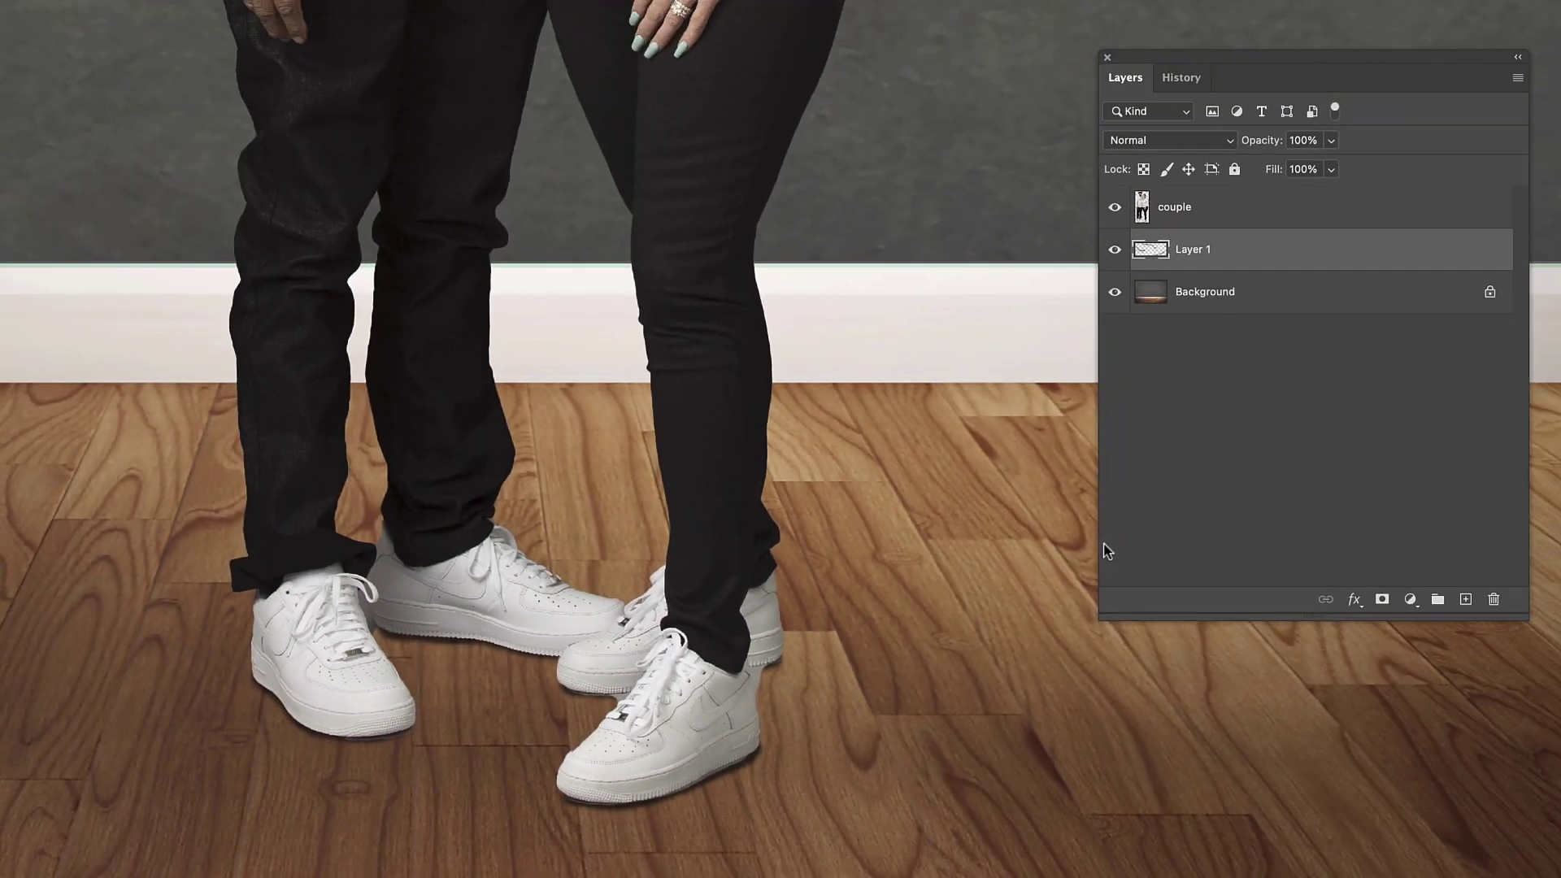
Step: Set Layer 1's blending mode to Hard Light and its opacity to 48%
click(1173, 149)
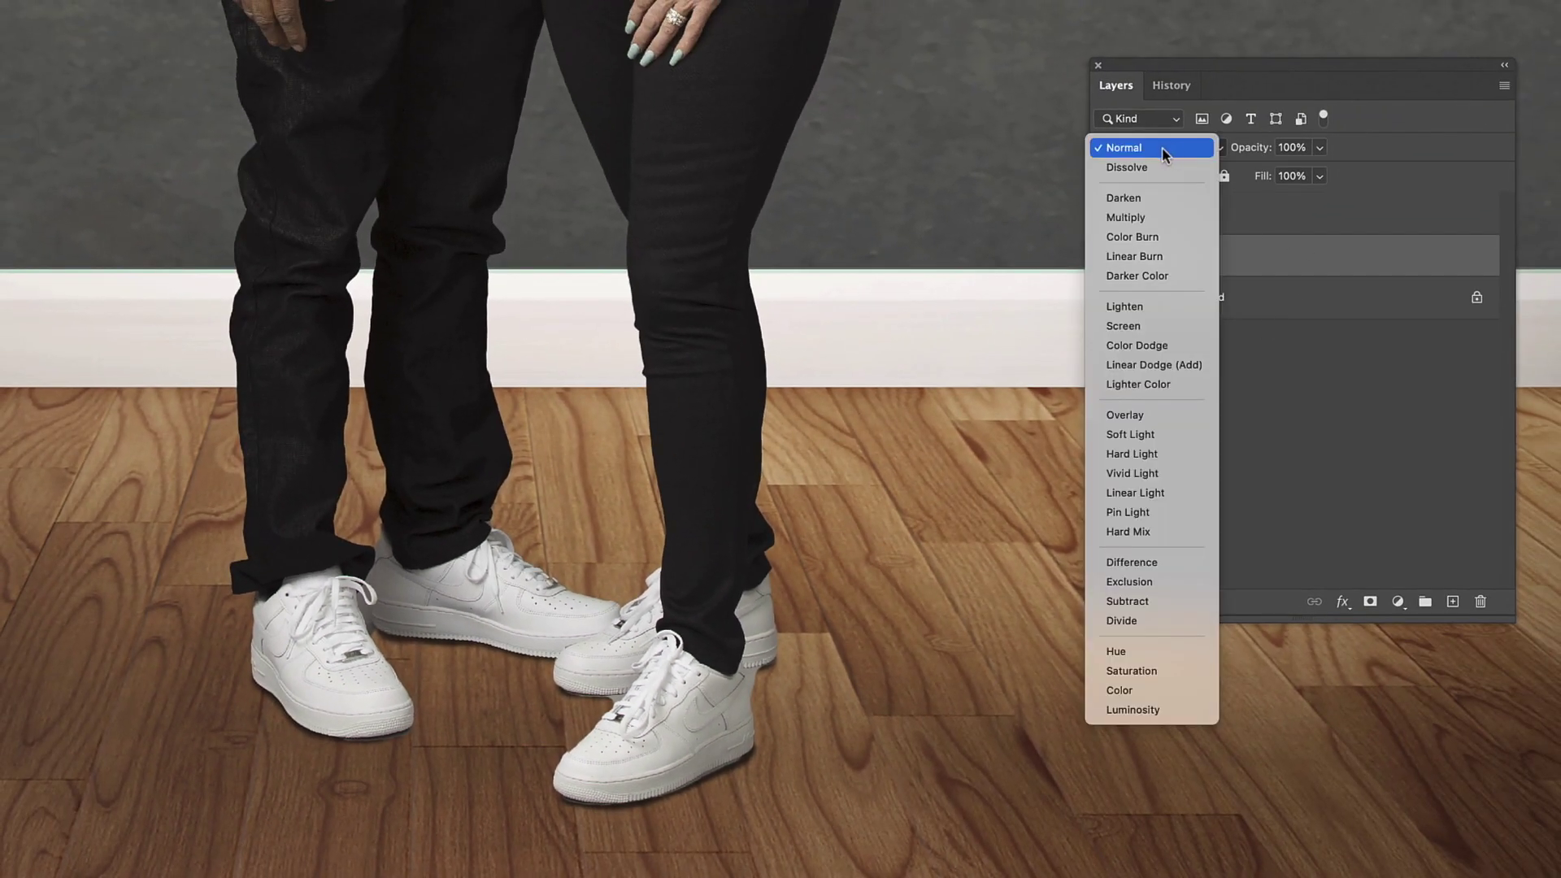
click(1135, 454)
click(1318, 149)
drag(1322, 174, 1270, 177)
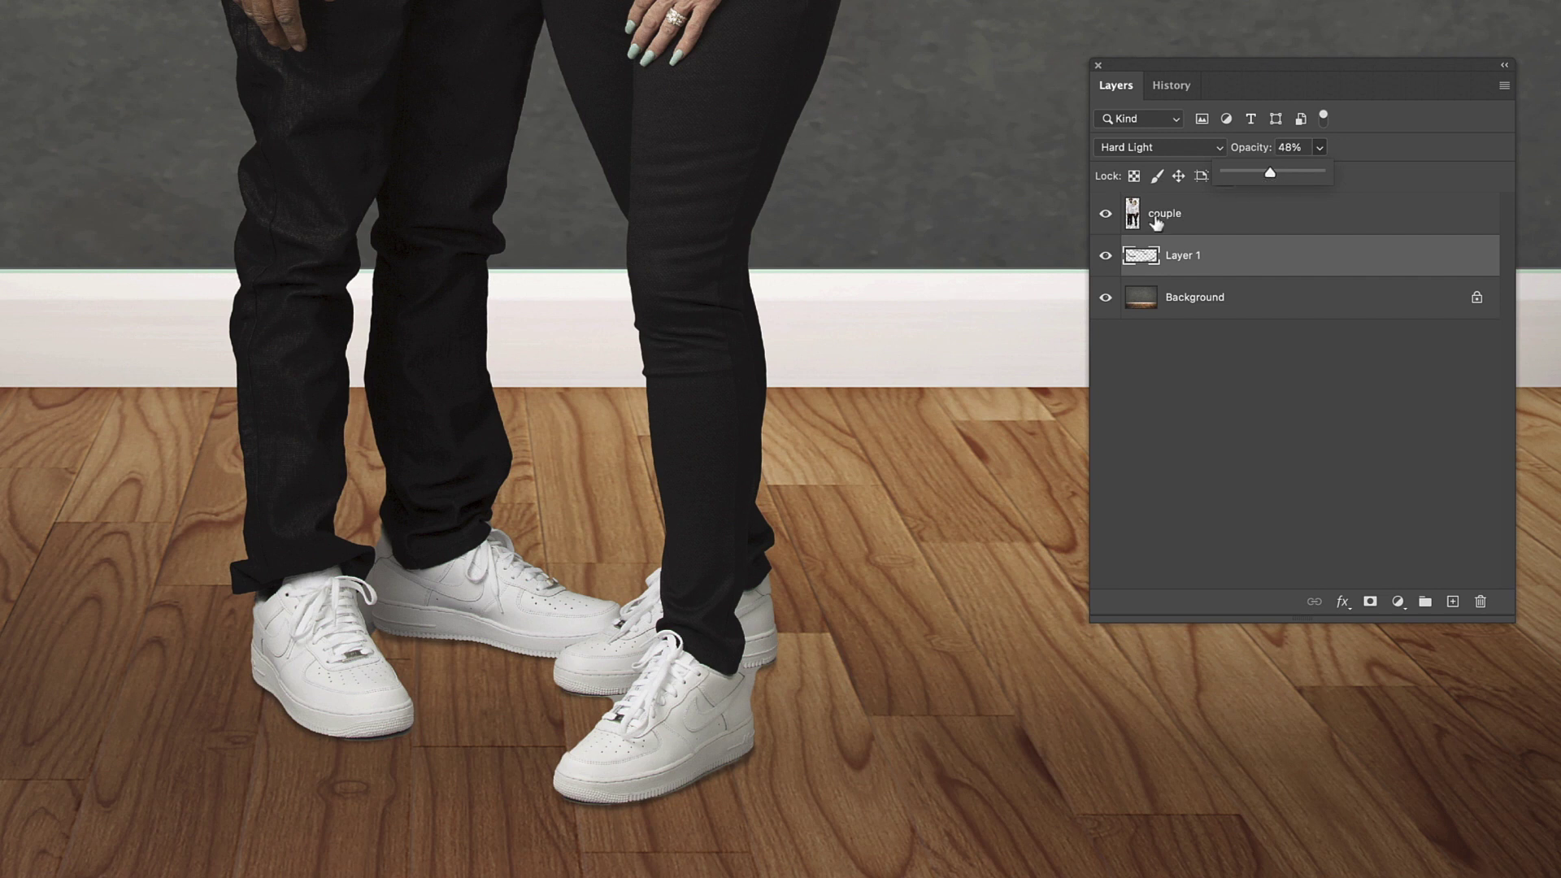
Step: Compare the floor with Layer 1 hidden and shown, and raise the layer's opacity to 77%
click(1107, 256)
click(1106, 259)
click(1107, 259)
click(1106, 259)
click(1106, 259)
click(1107, 259)
click(1106, 258)
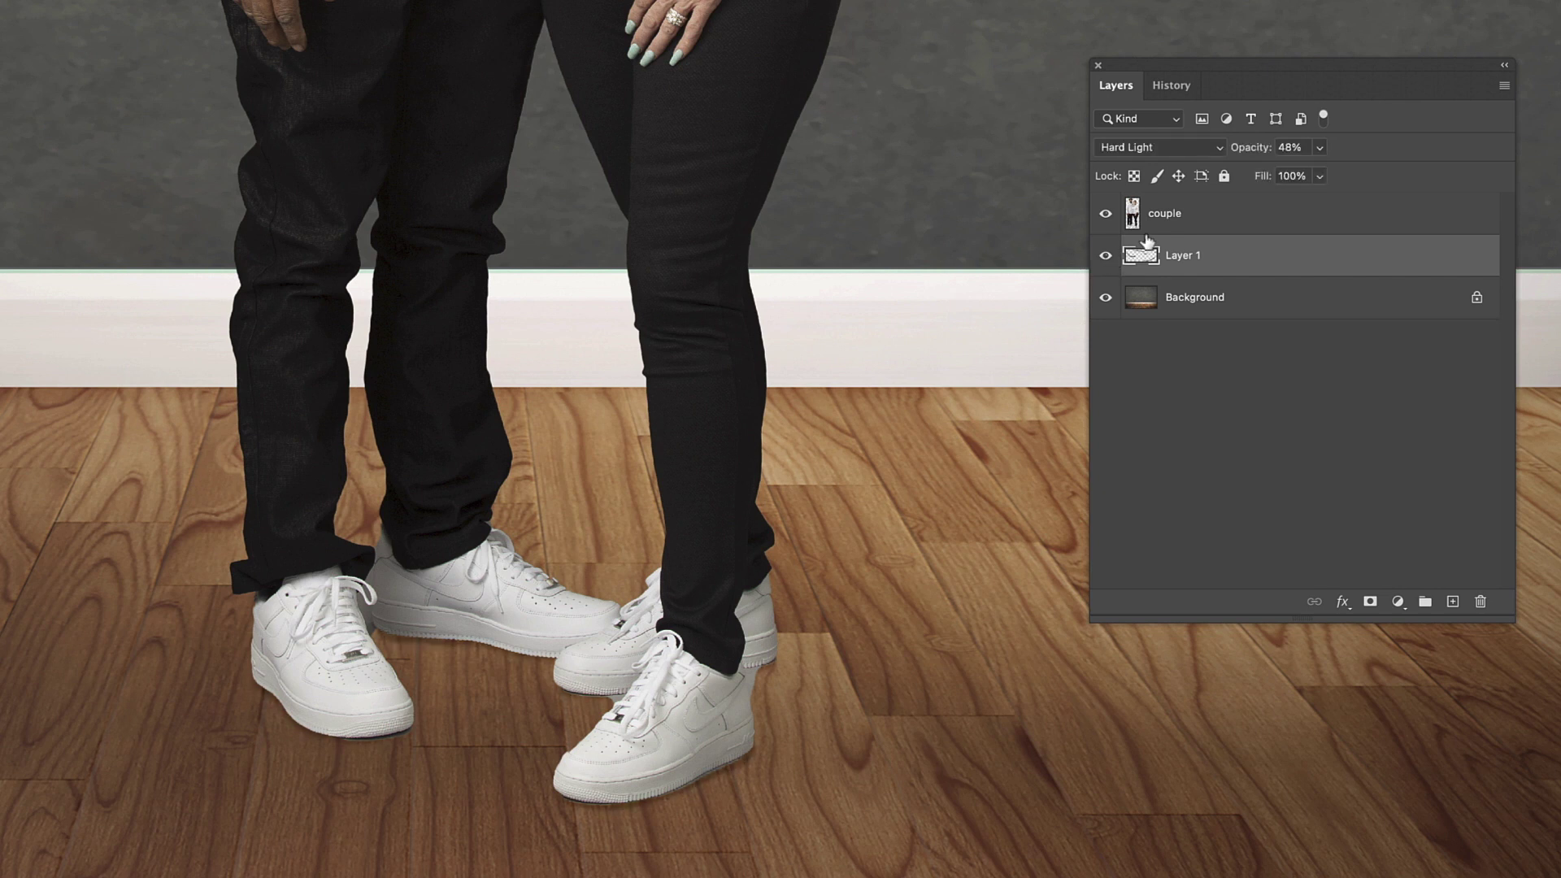
drag(1330, 170, 1346, 171)
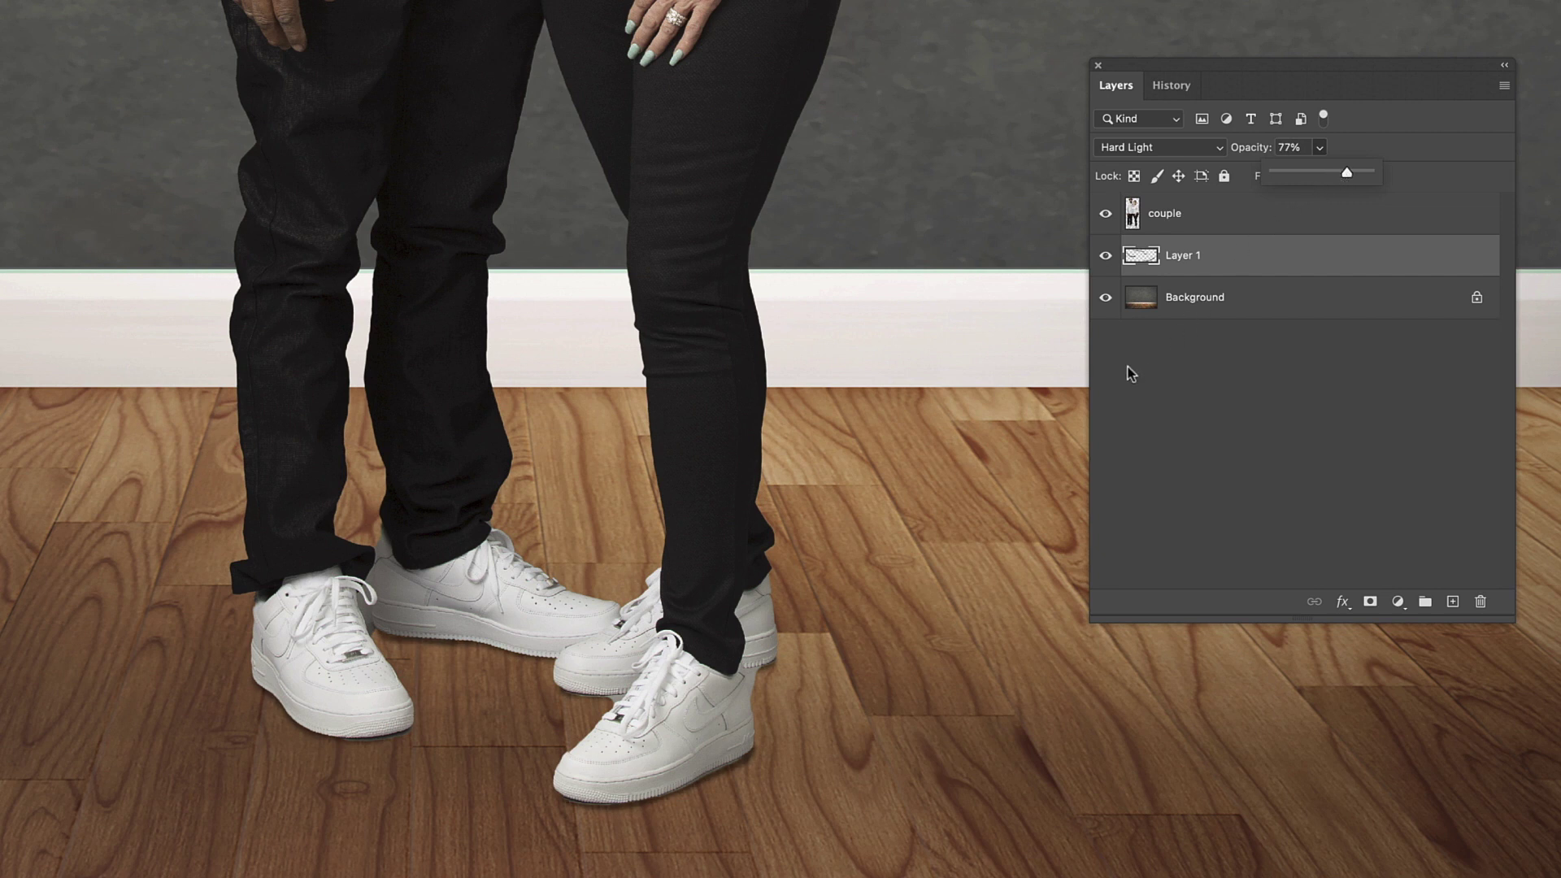
click(1318, 215)
click(1318, 216)
Step: Add a new layer above Layer 1 and paint a wider soft black shadow on it around all the shoes
click(1221, 258)
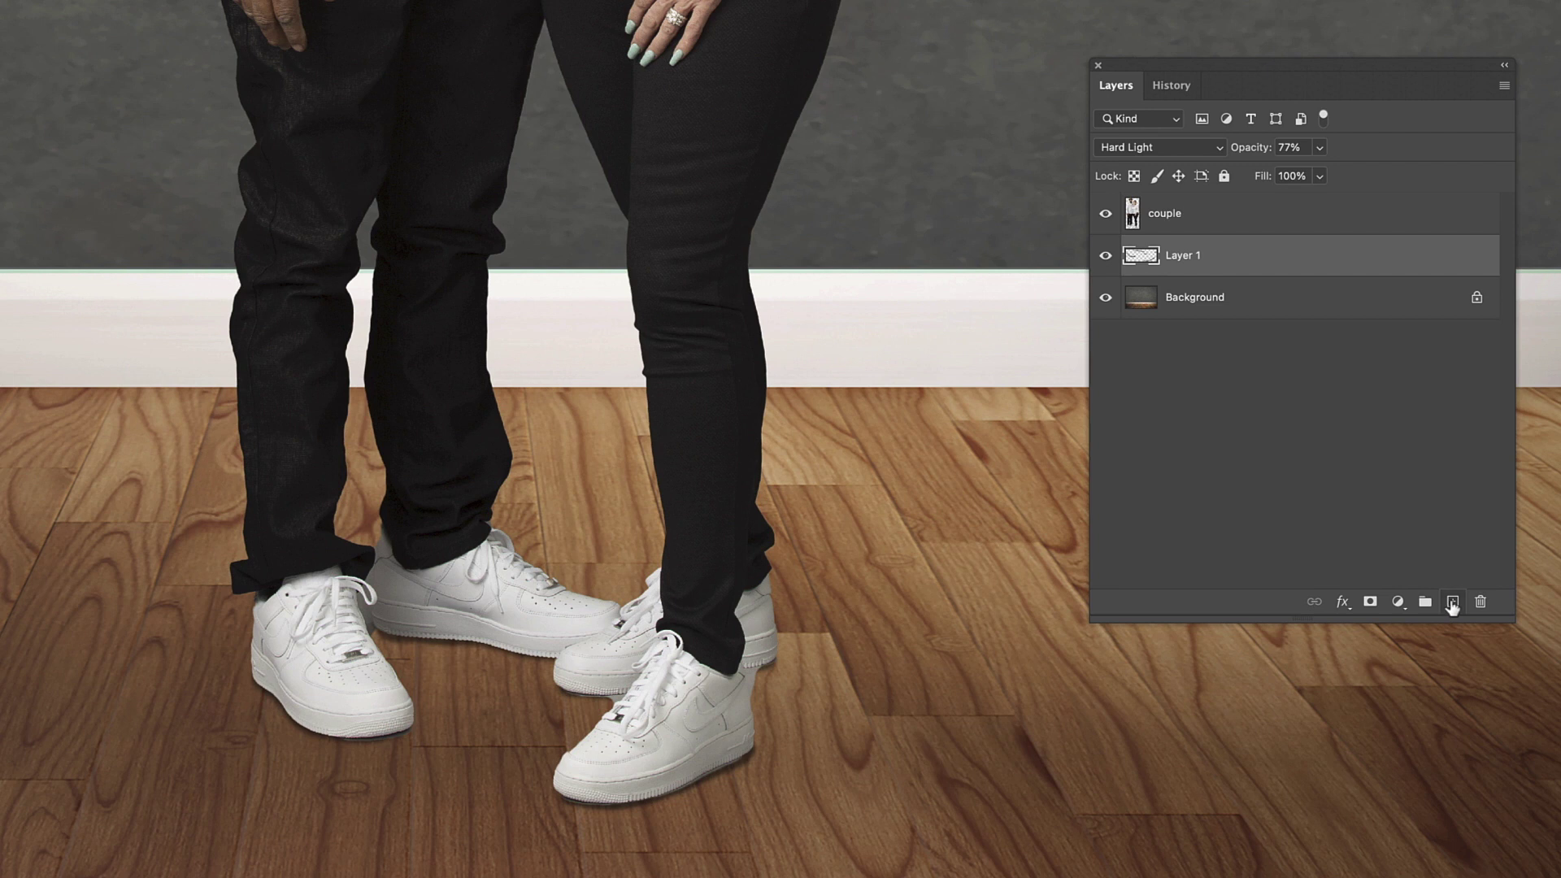
click(1453, 603)
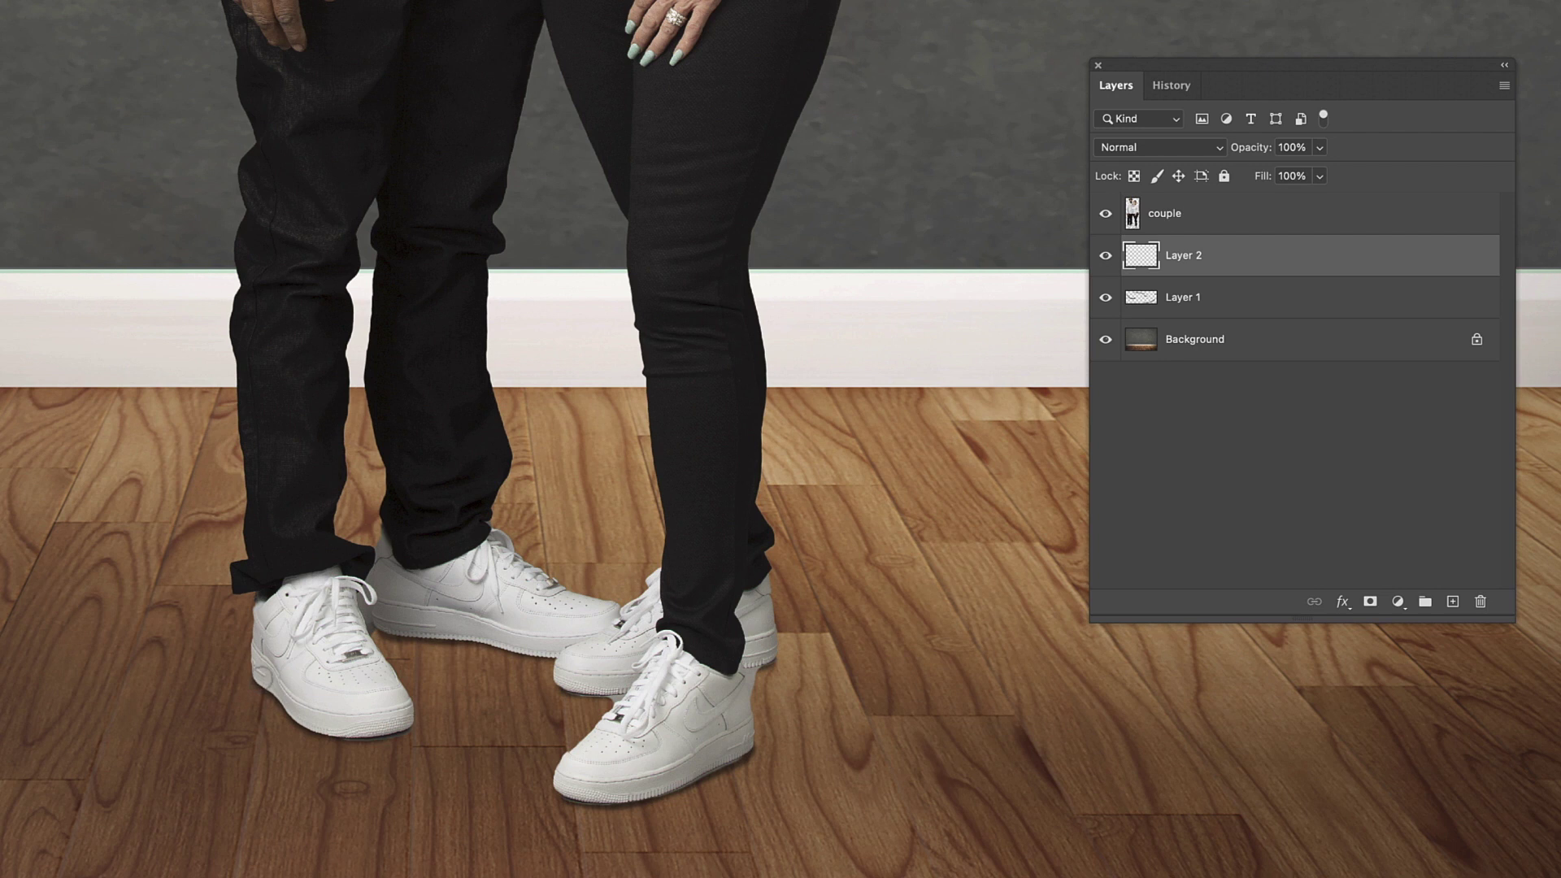
mouse_move(256, 679)
mouse_down()
mouse_move(325, 744)
mouse_move(374, 752)
mouse_move(406, 727)
mouse_move(373, 638)
mouse_move(569, 663)
mouse_move(561, 691)
mouse_move(602, 704)
mouse_move(605, 736)
mouse_move(561, 793)
mouse_move(598, 813)
mouse_move(760, 752)
mouse_move(772, 663)
mouse_up()
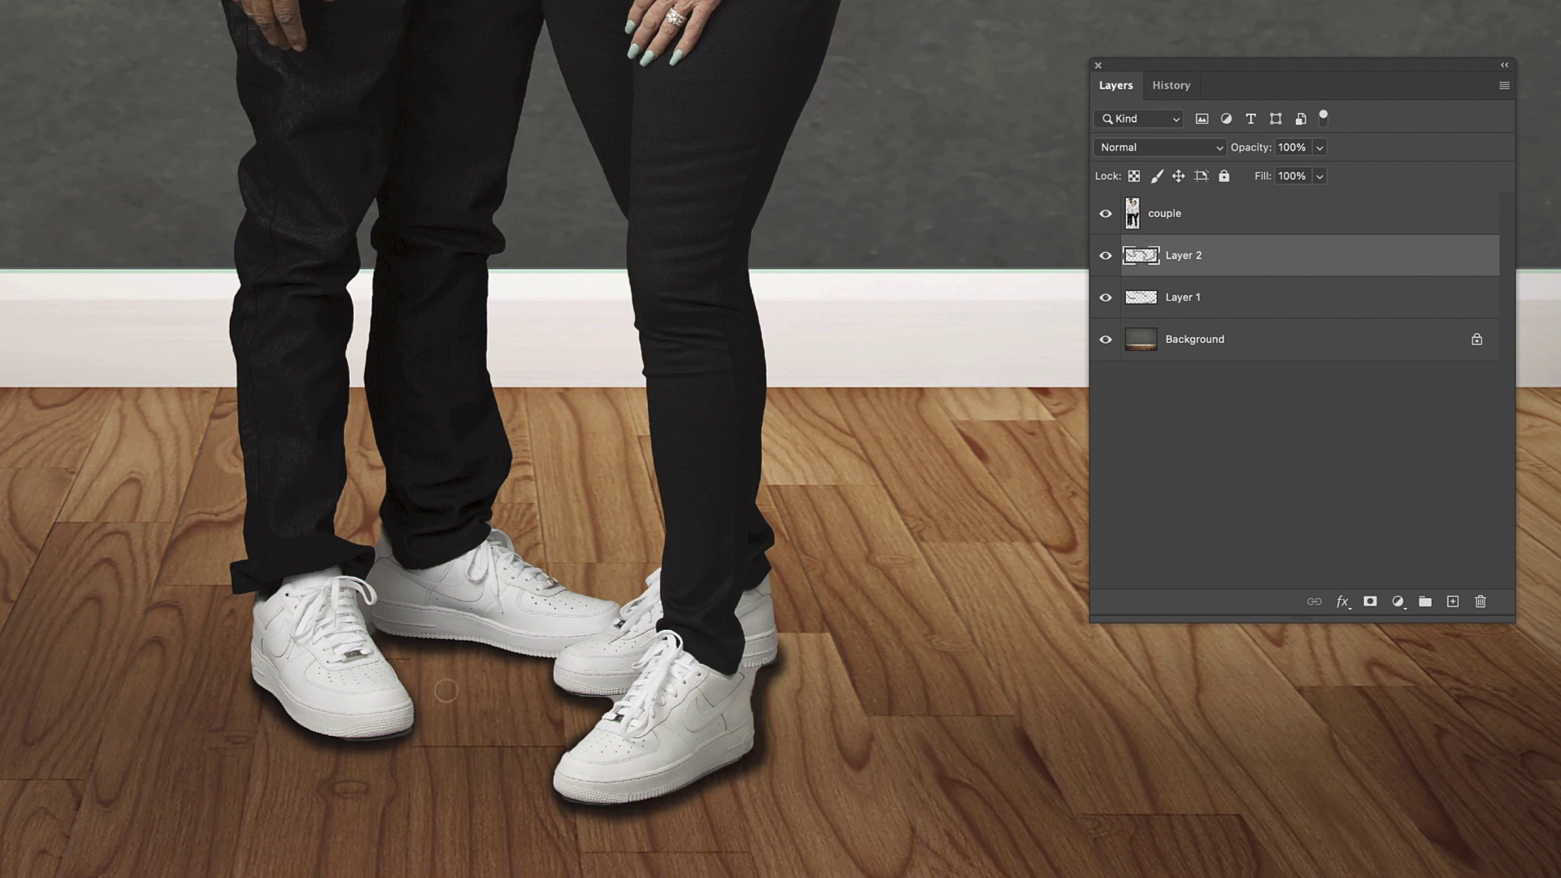
scroll(628, 205, up, 10)
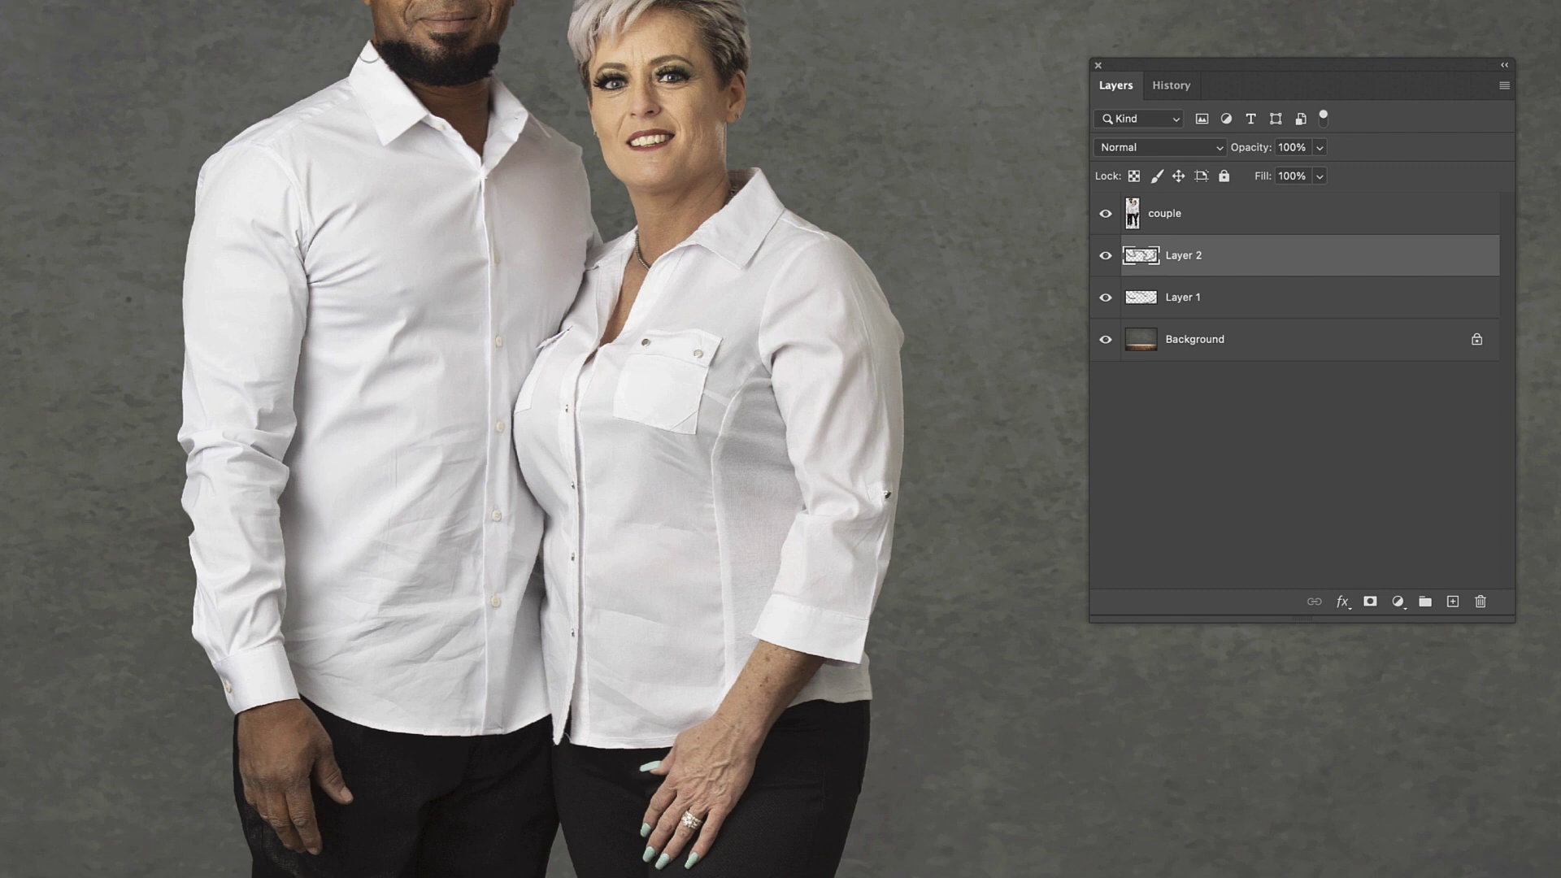
scroll(585, 287, down, 10)
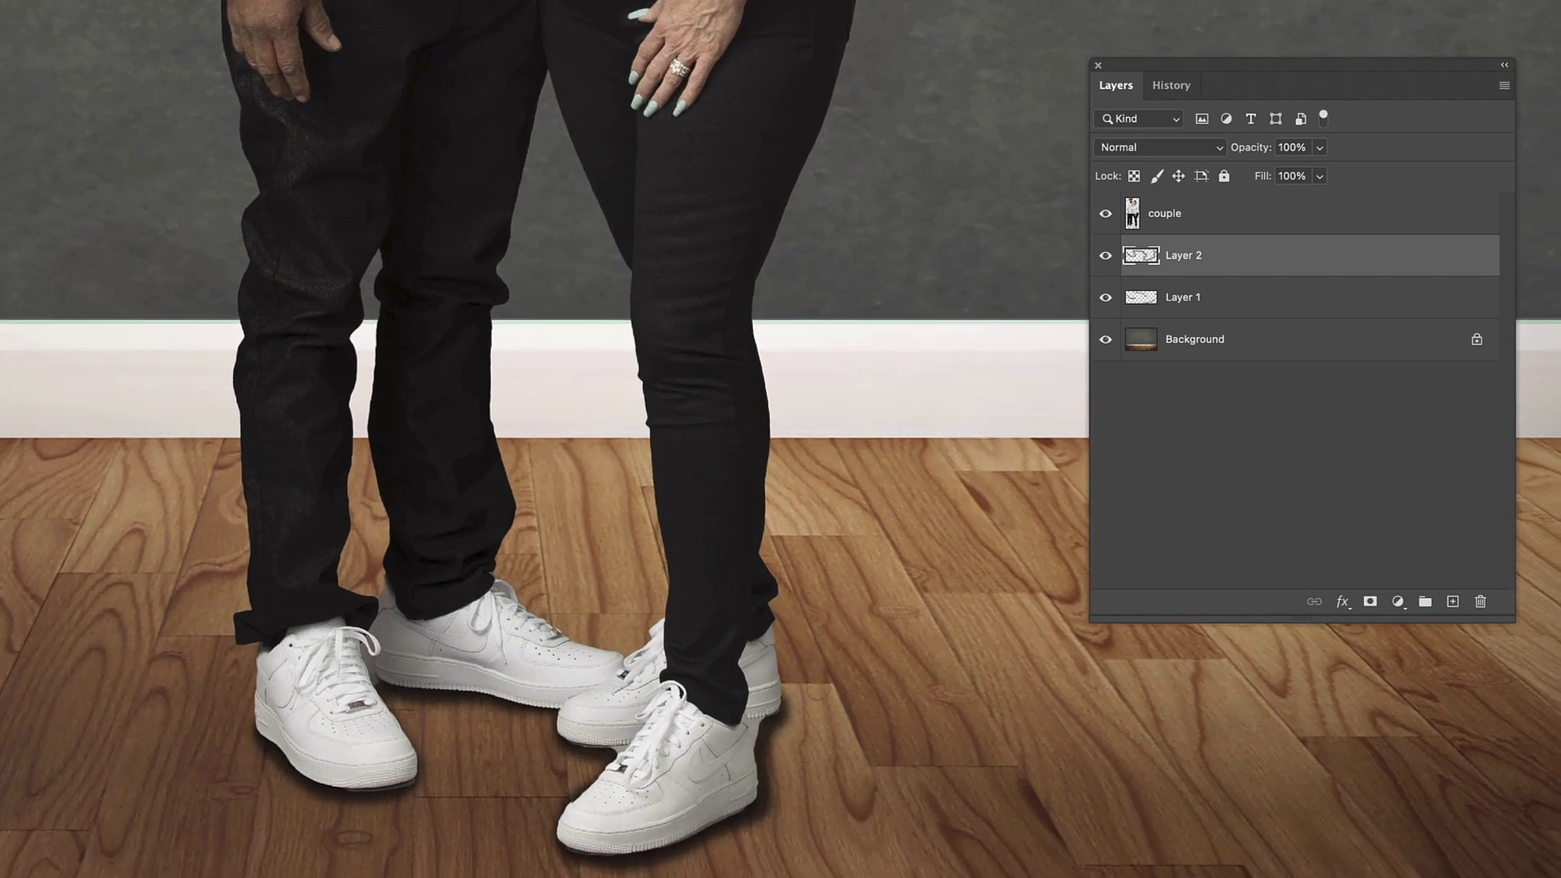
mouse_move(778, 730)
mouse_down()
mouse_move(769, 744)
mouse_move(705, 722)
mouse_move(614, 656)
mouse_up()
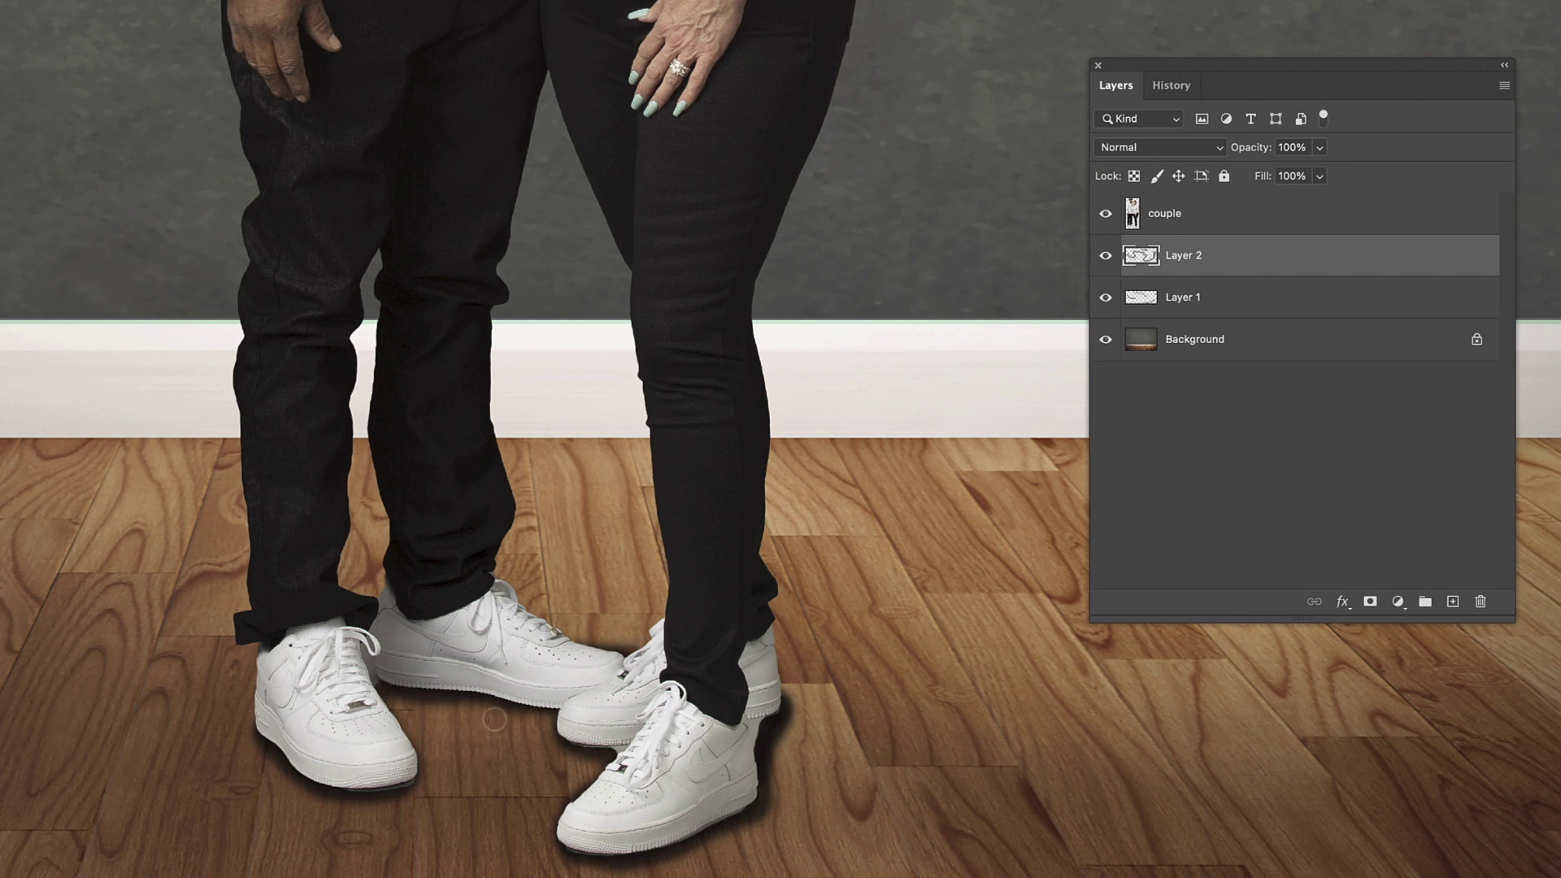
drag(388, 706, 420, 769)
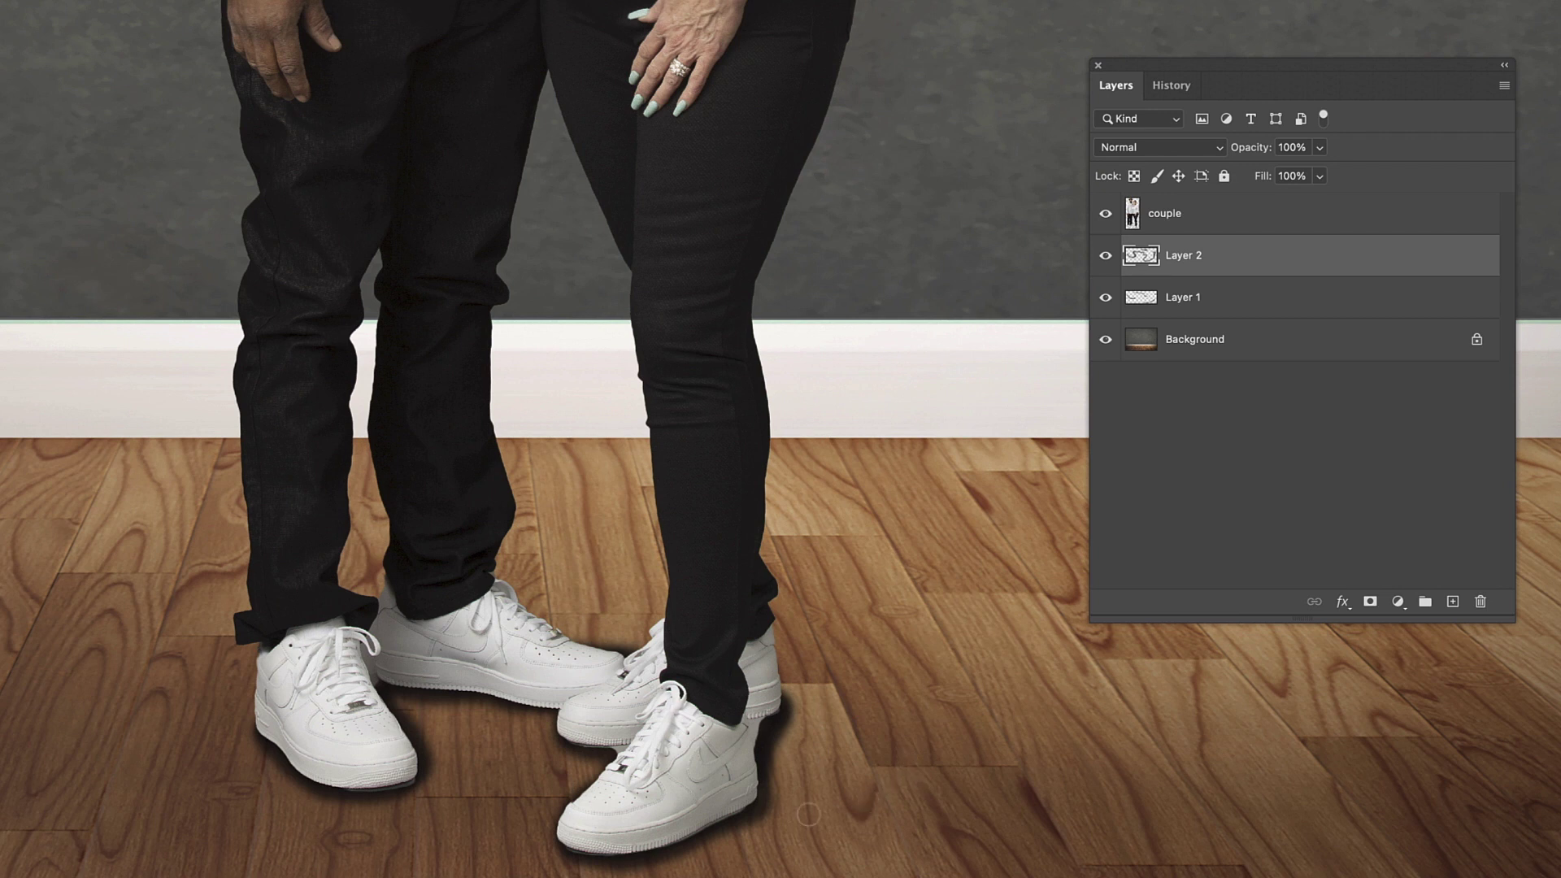
Step: Set Layer 2's blending mode to Soft Light at 43% opacity and compare the floor with the layer hidden and shown
click(1204, 147)
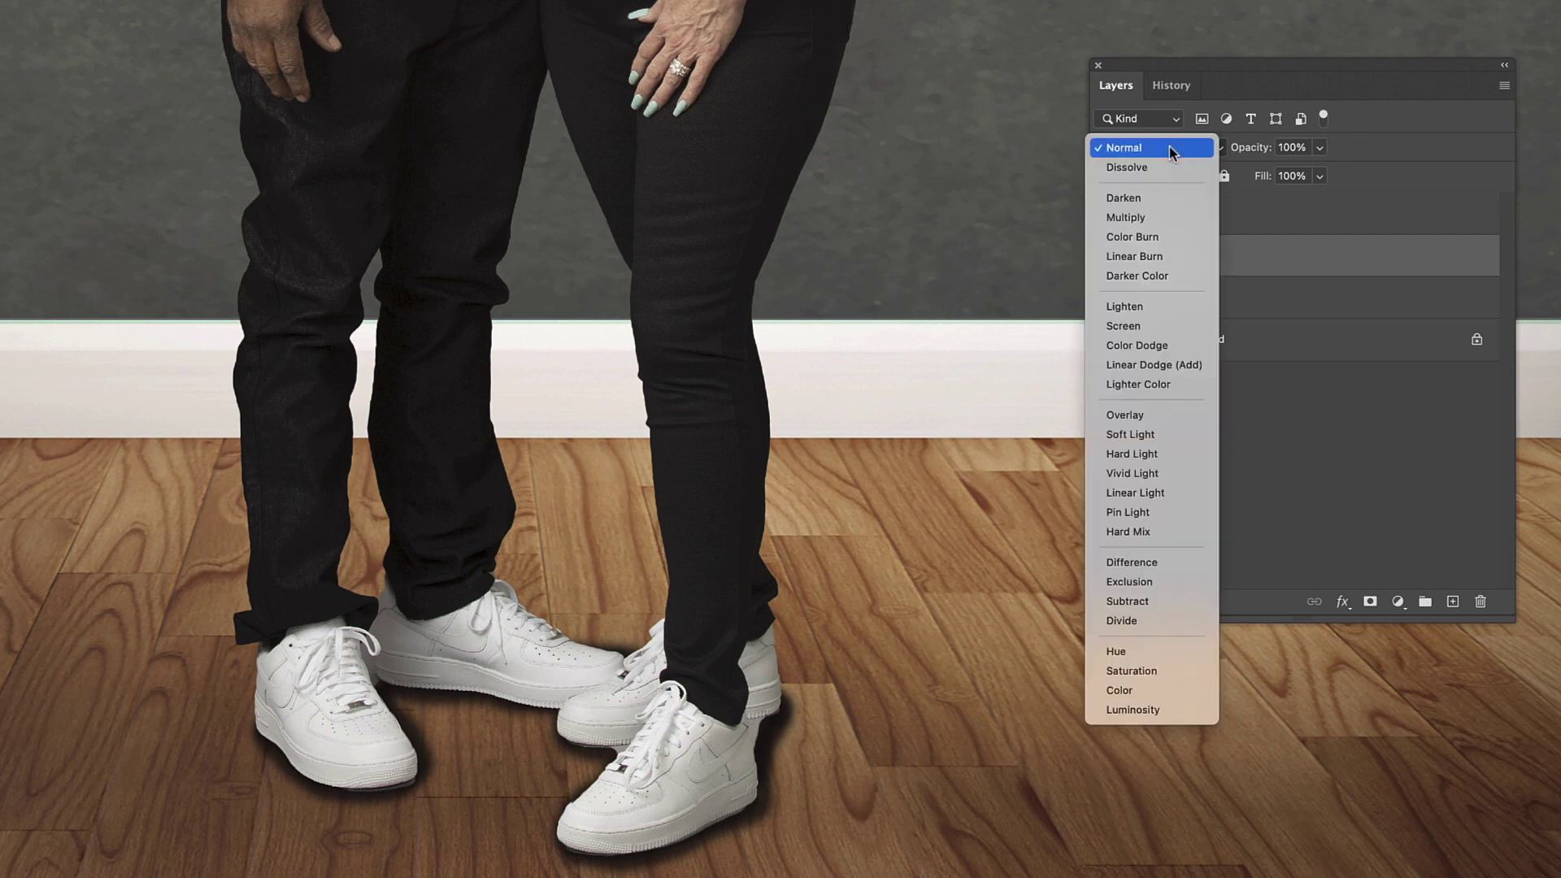
click(1150, 437)
click(1319, 148)
drag(1324, 171, 1268, 176)
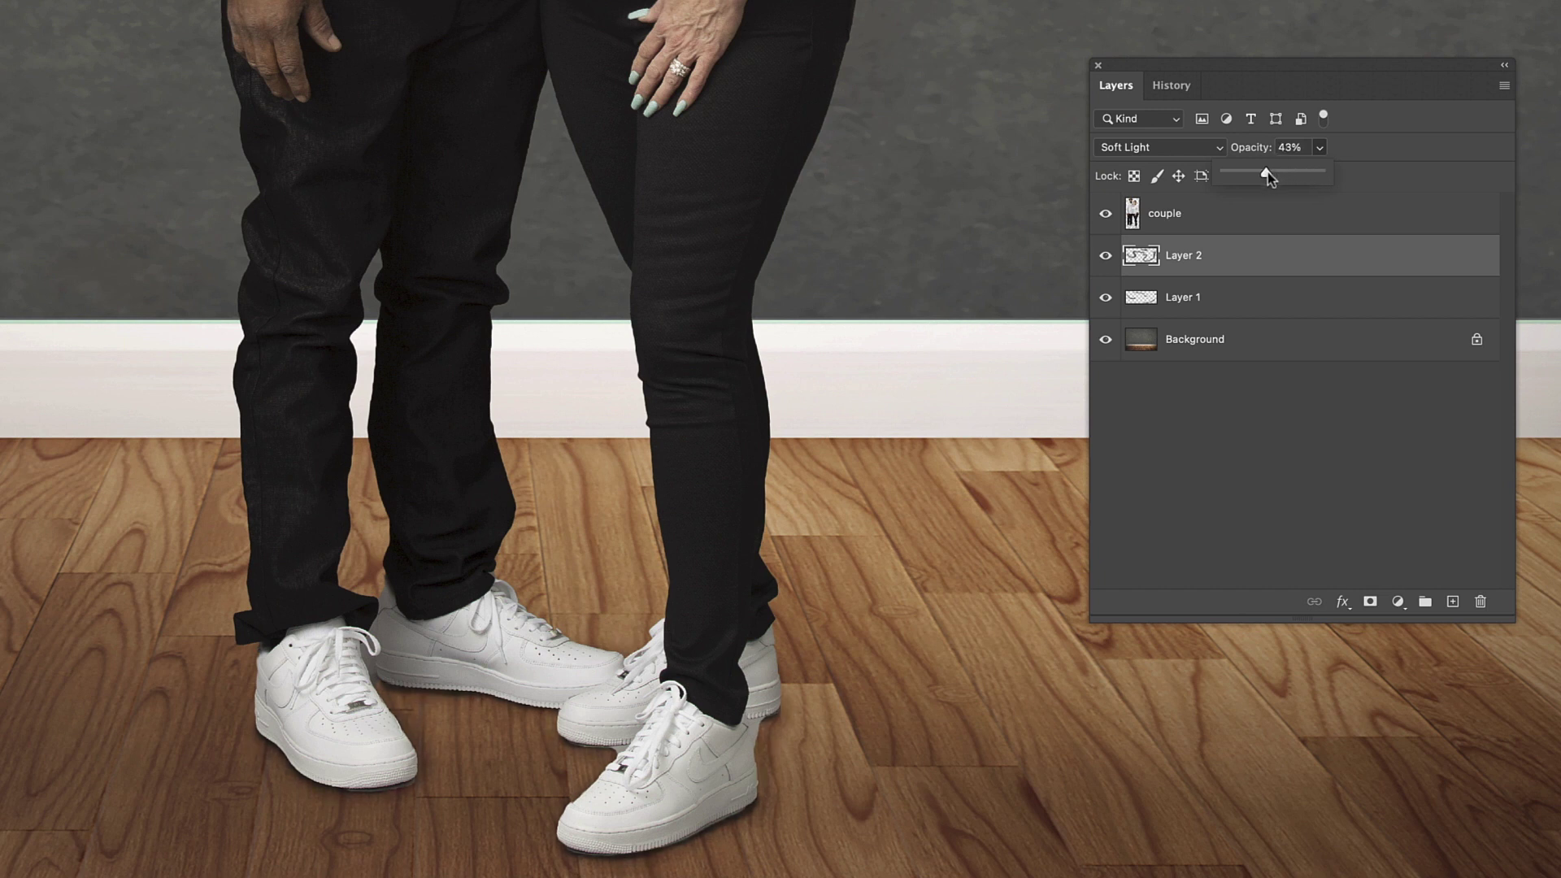
click(1106, 256)
click(1105, 256)
click(1105, 256)
click(1105, 256)
click(1106, 256)
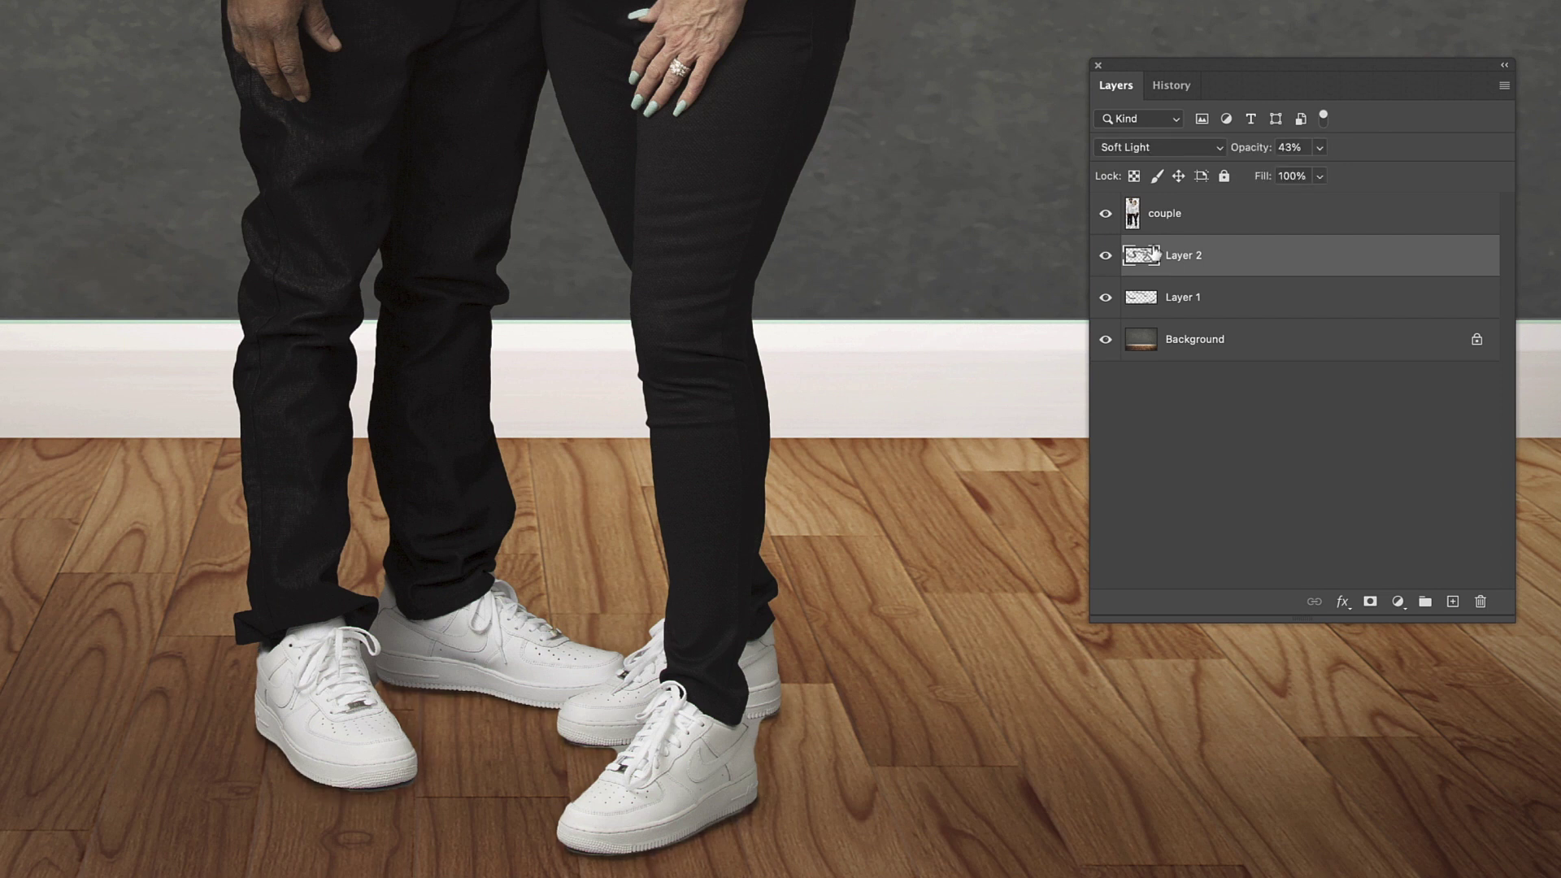
Step: Add a new layer above Layer 2 and paint a broad soft black shadow on it beneath and between the couple's shoes
click(1453, 602)
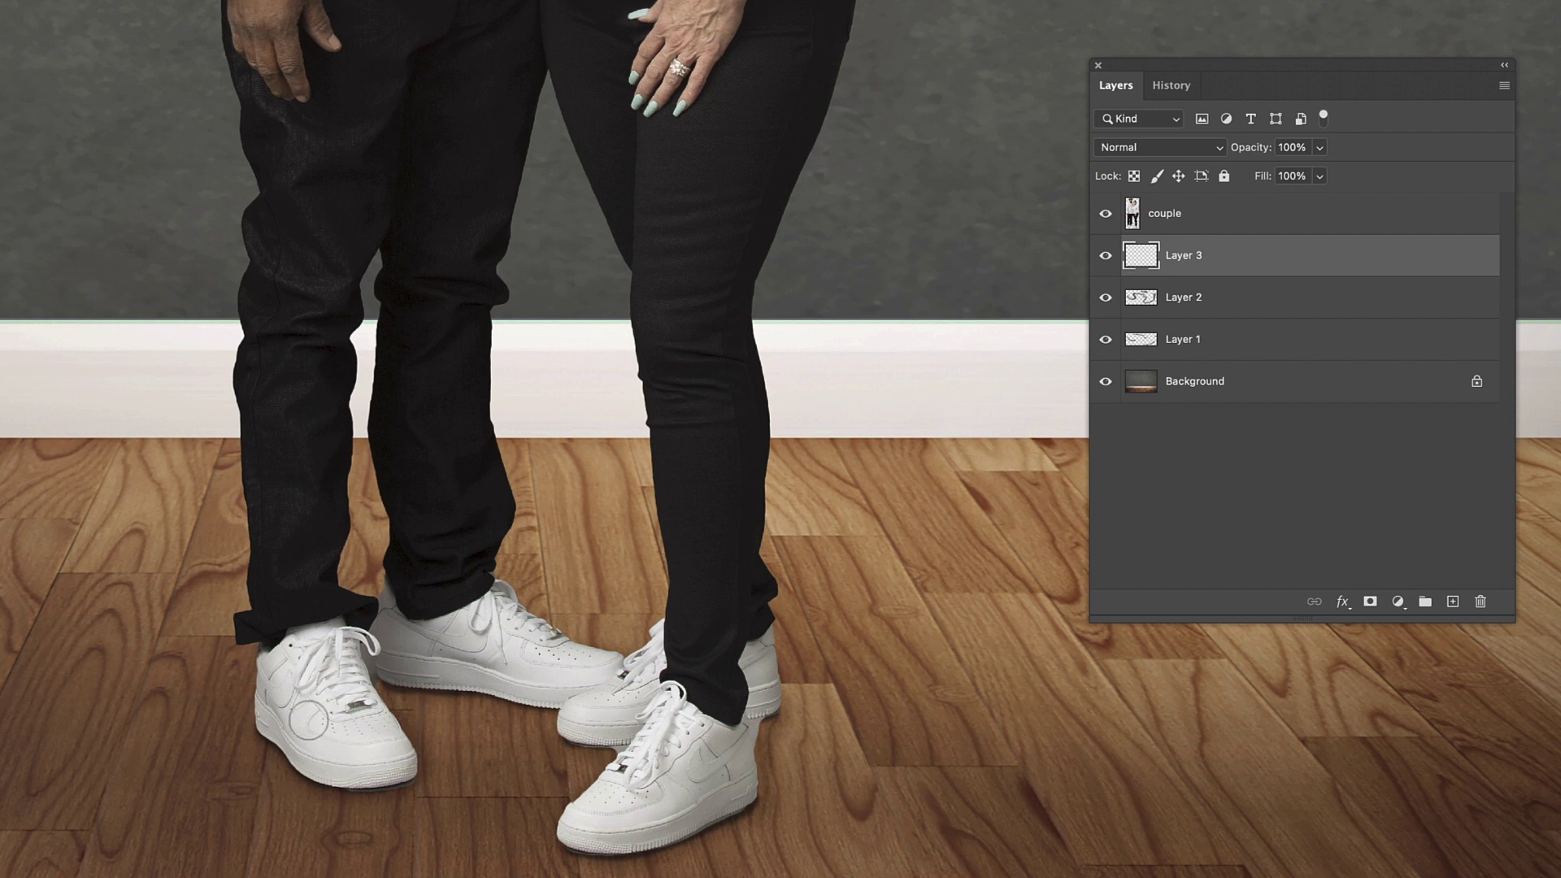
mouse_move(407, 709)
mouse_down()
mouse_move(543, 717)
mouse_move(330, 752)
mouse_move(288, 732)
mouse_move(460, 754)
mouse_move(597, 705)
mouse_move(626, 744)
mouse_move(585, 809)
mouse_move(624, 826)
mouse_move(784, 744)
mouse_move(788, 691)
mouse_move(602, 691)
mouse_move(606, 642)
mouse_move(803, 691)
mouse_move(646, 764)
mouse_move(553, 769)
mouse_move(471, 752)
mouse_move(358, 674)
mouse_move(575, 829)
mouse_move(772, 785)
mouse_move(728, 754)
mouse_move(391, 777)
mouse_move(618, 760)
mouse_move(670, 730)
mouse_up()
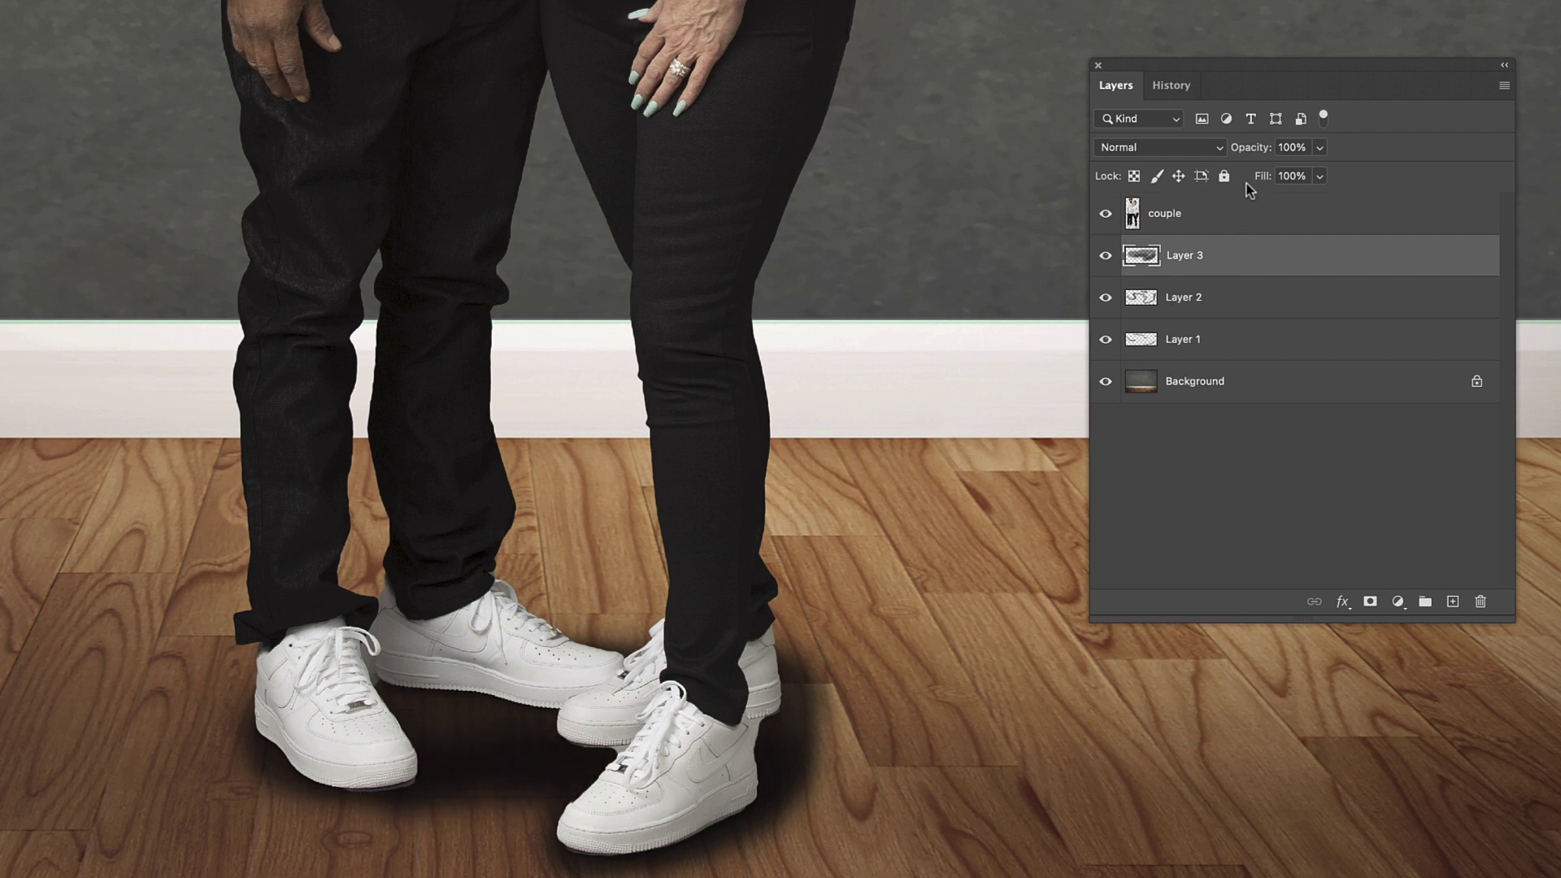
Step: Set Layer 3's blending mode to Soft Light at 54% opacity and compare the floor with the layer hidden and shown
click(1171, 148)
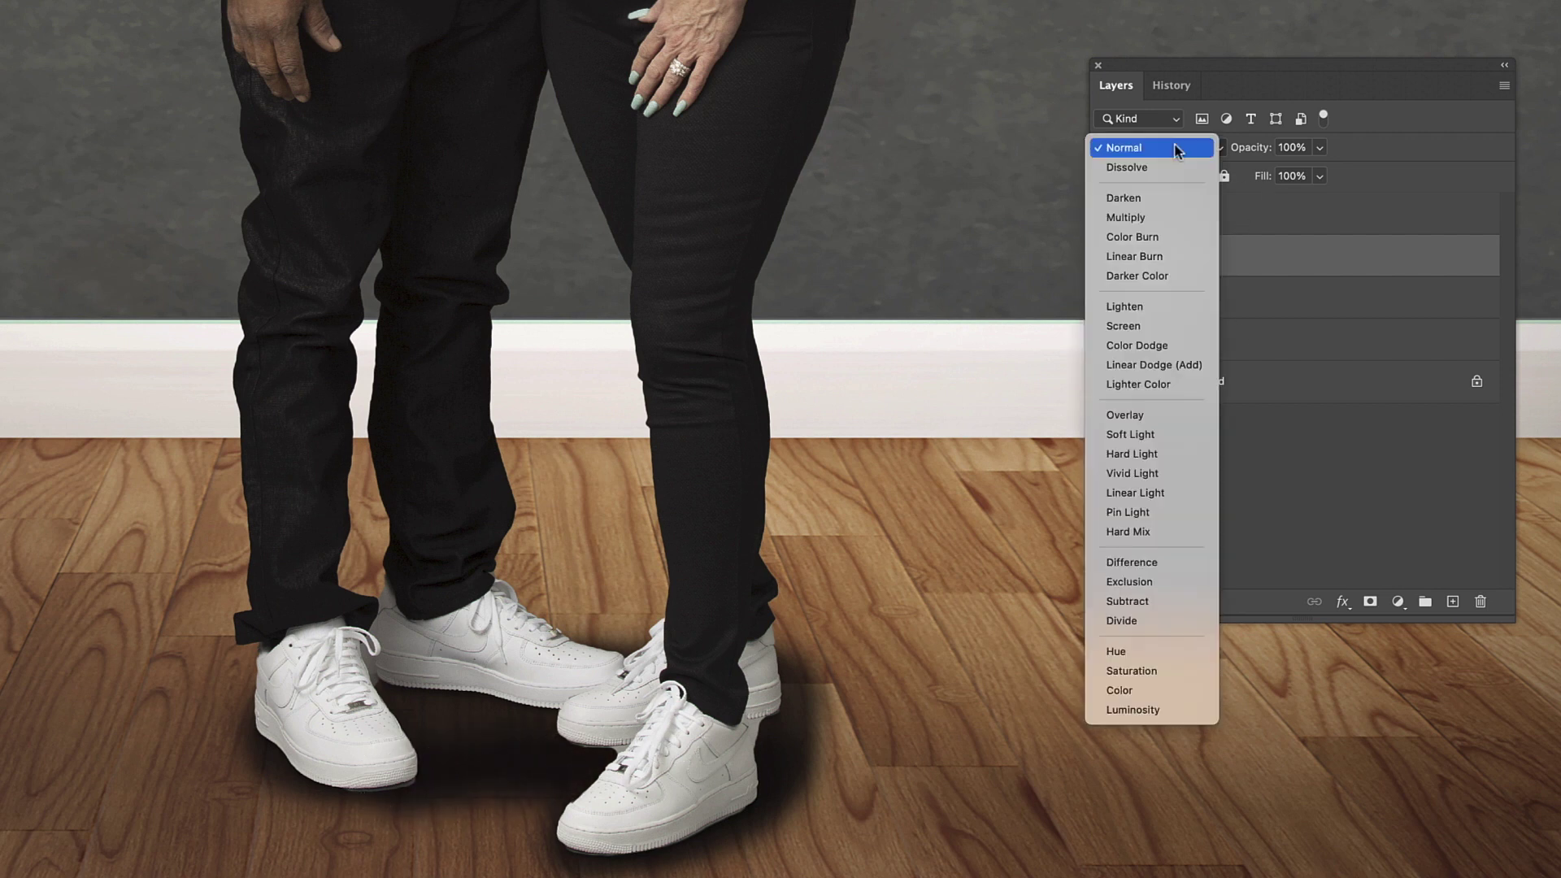
click(1150, 437)
click(1320, 147)
drag(1323, 171, 1284, 175)
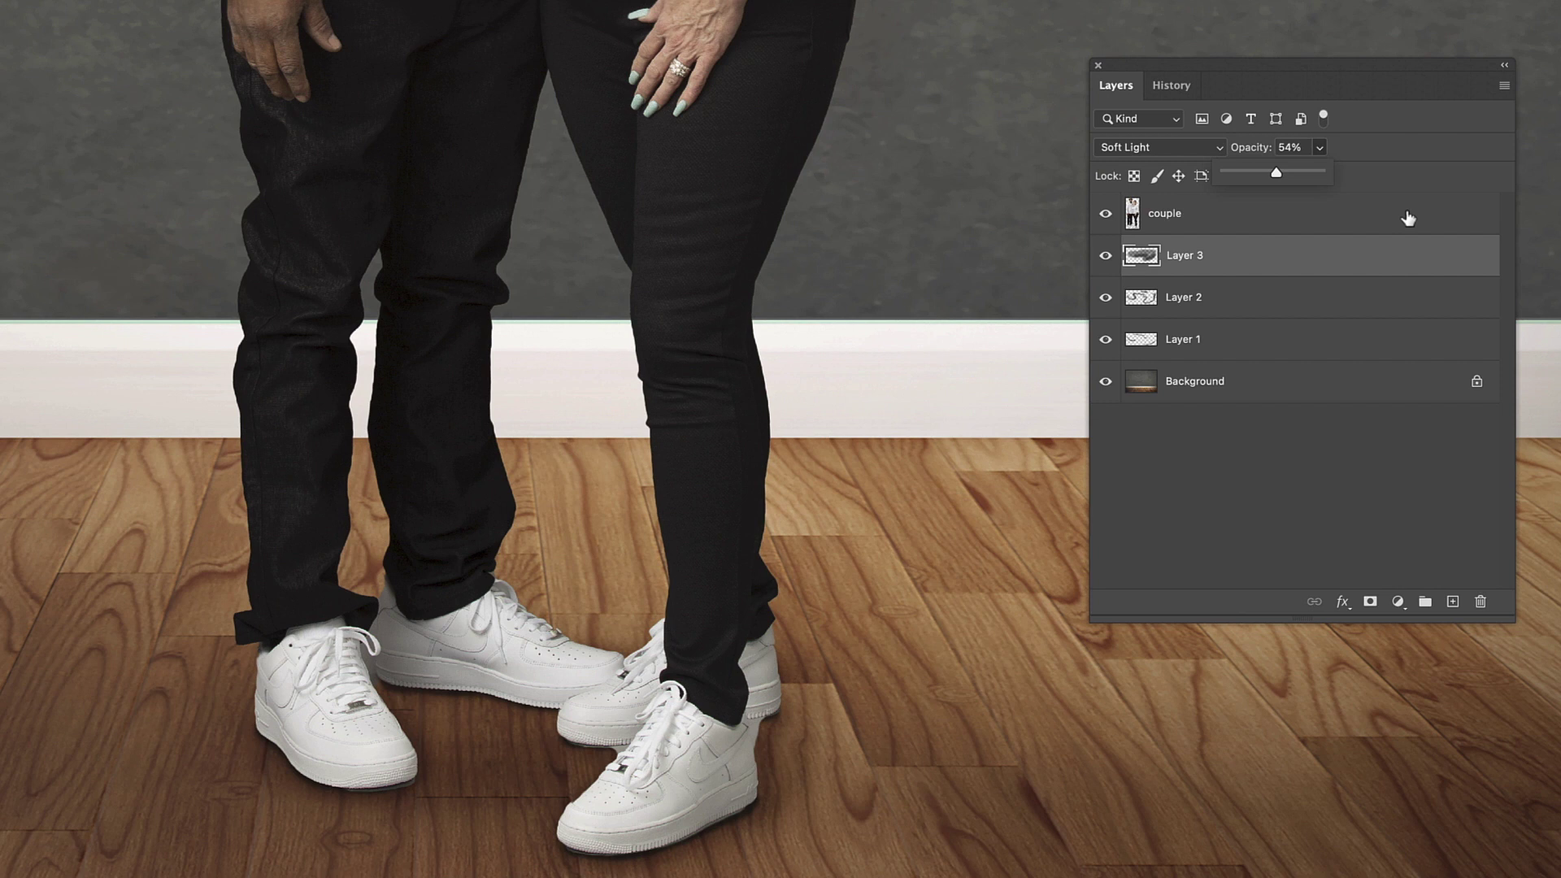
click(1106, 257)
click(1106, 257)
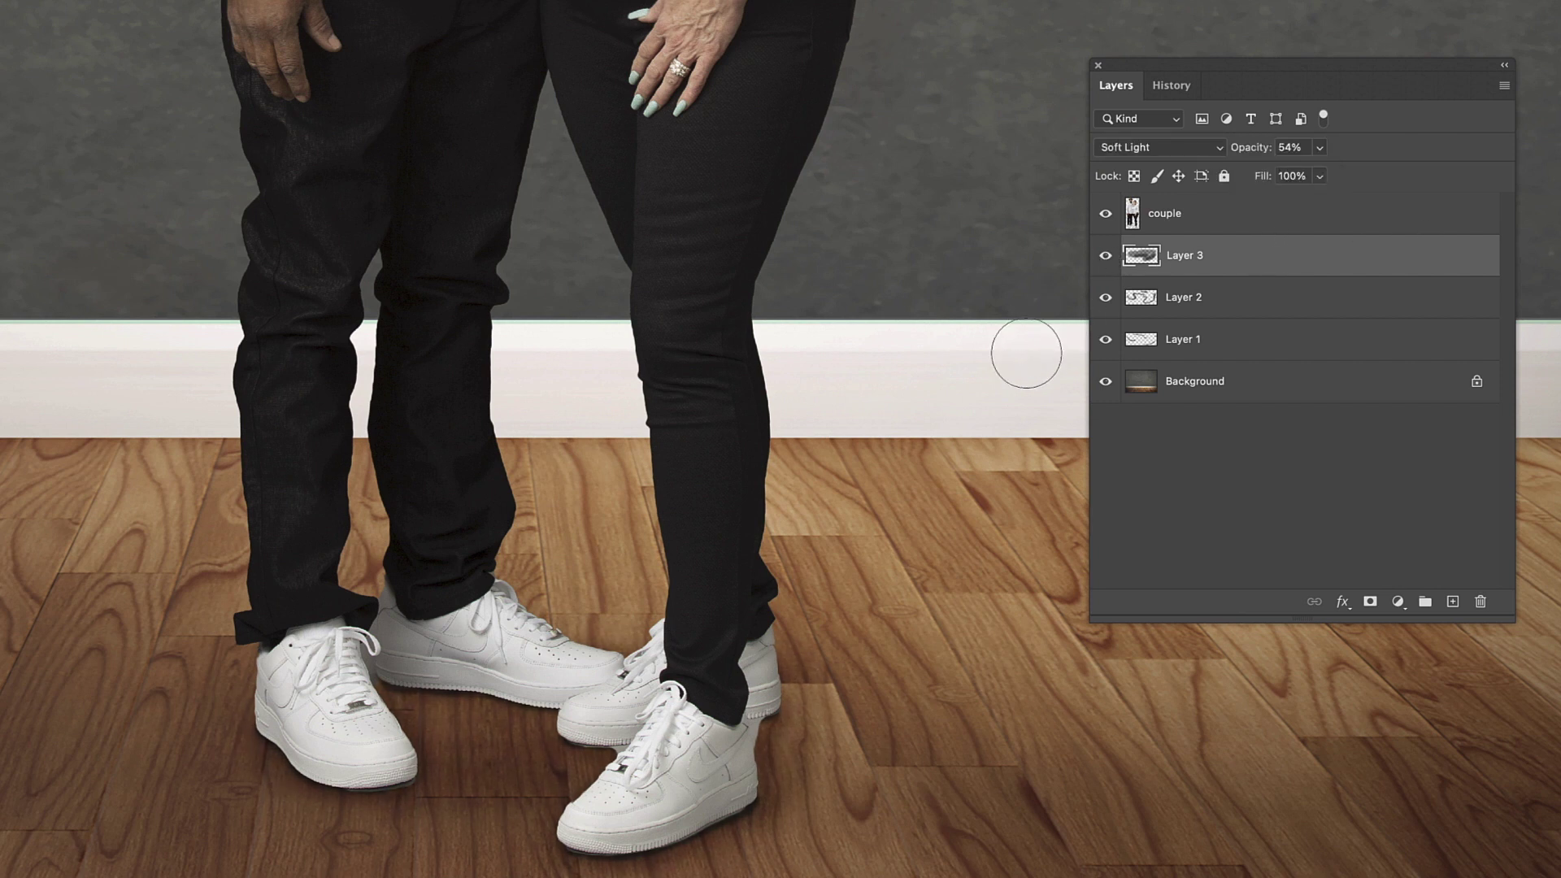
Step: Group the three shadow layers, Layer 1 through Layer 3, and name the group DS
drag(846, 440, 832, 321)
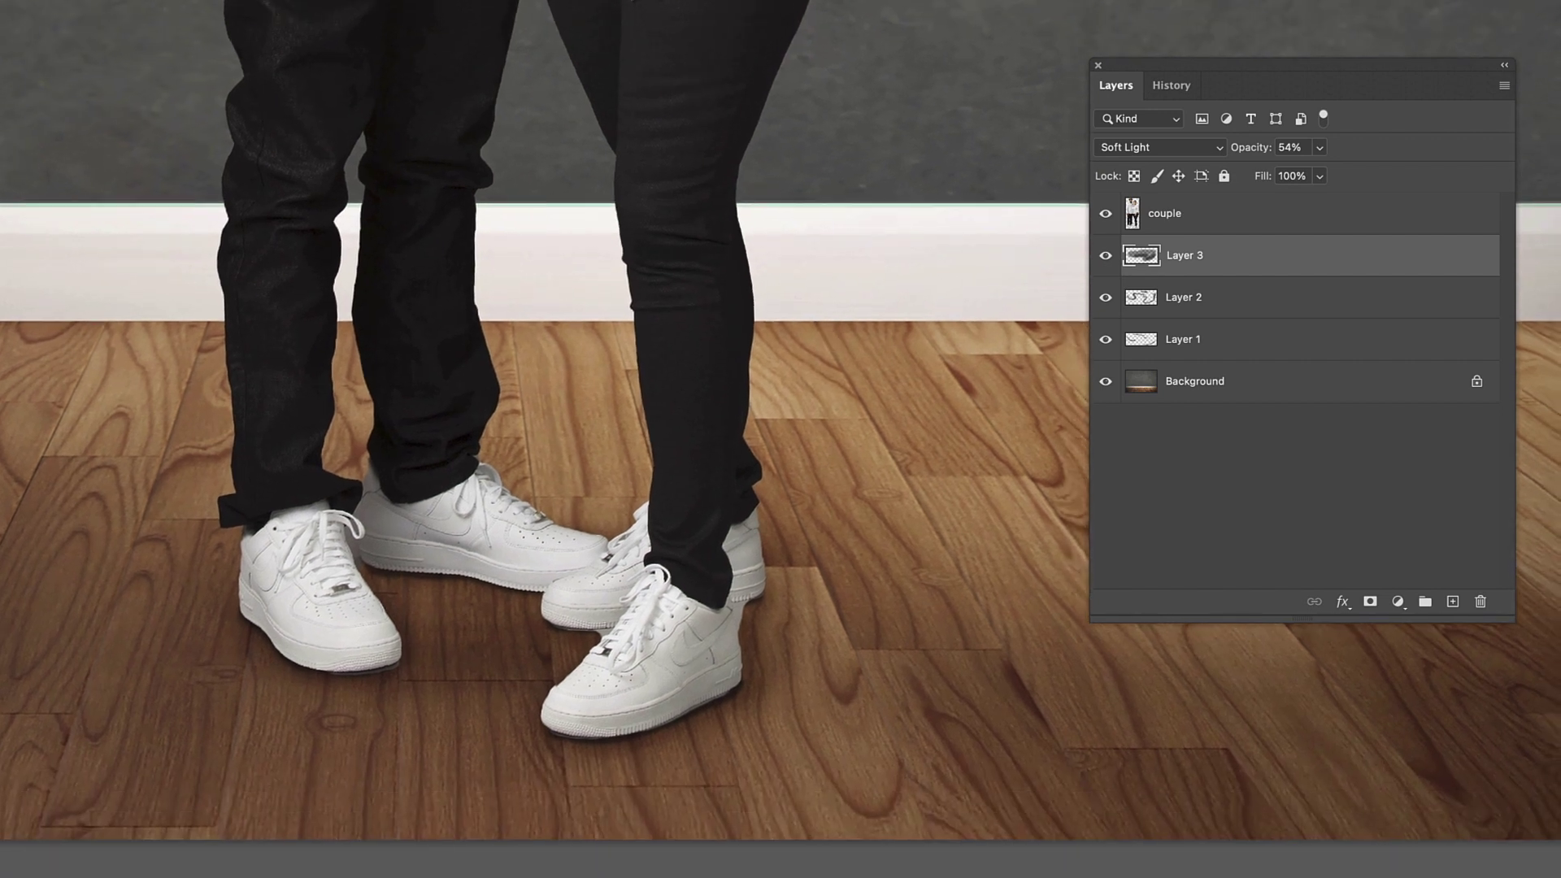
shift+click(1265, 342)
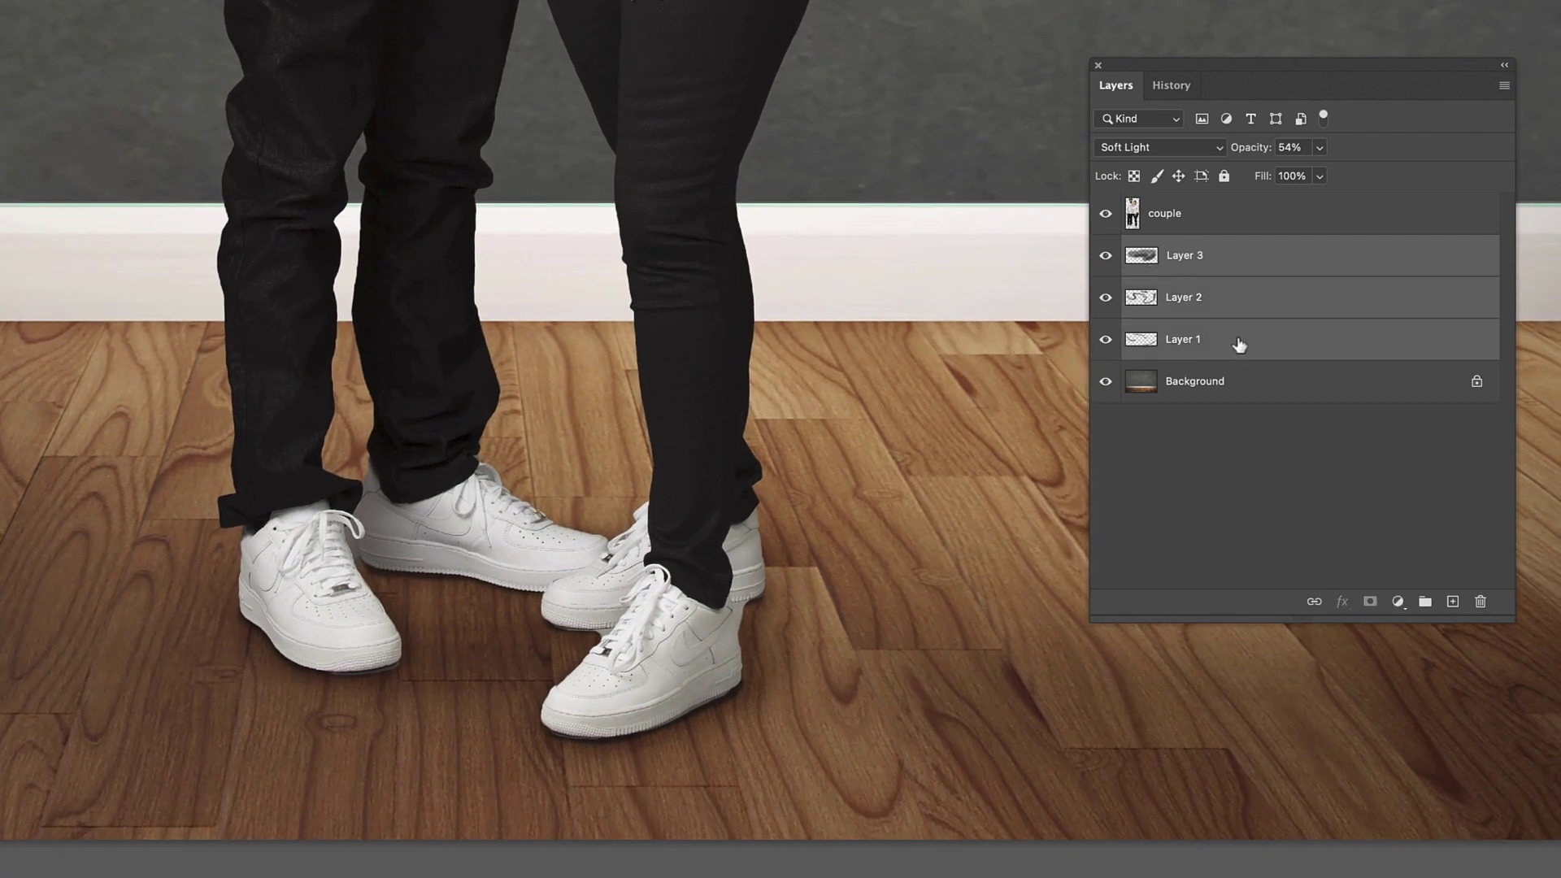
click(1425, 602)
double_click(1185, 247)
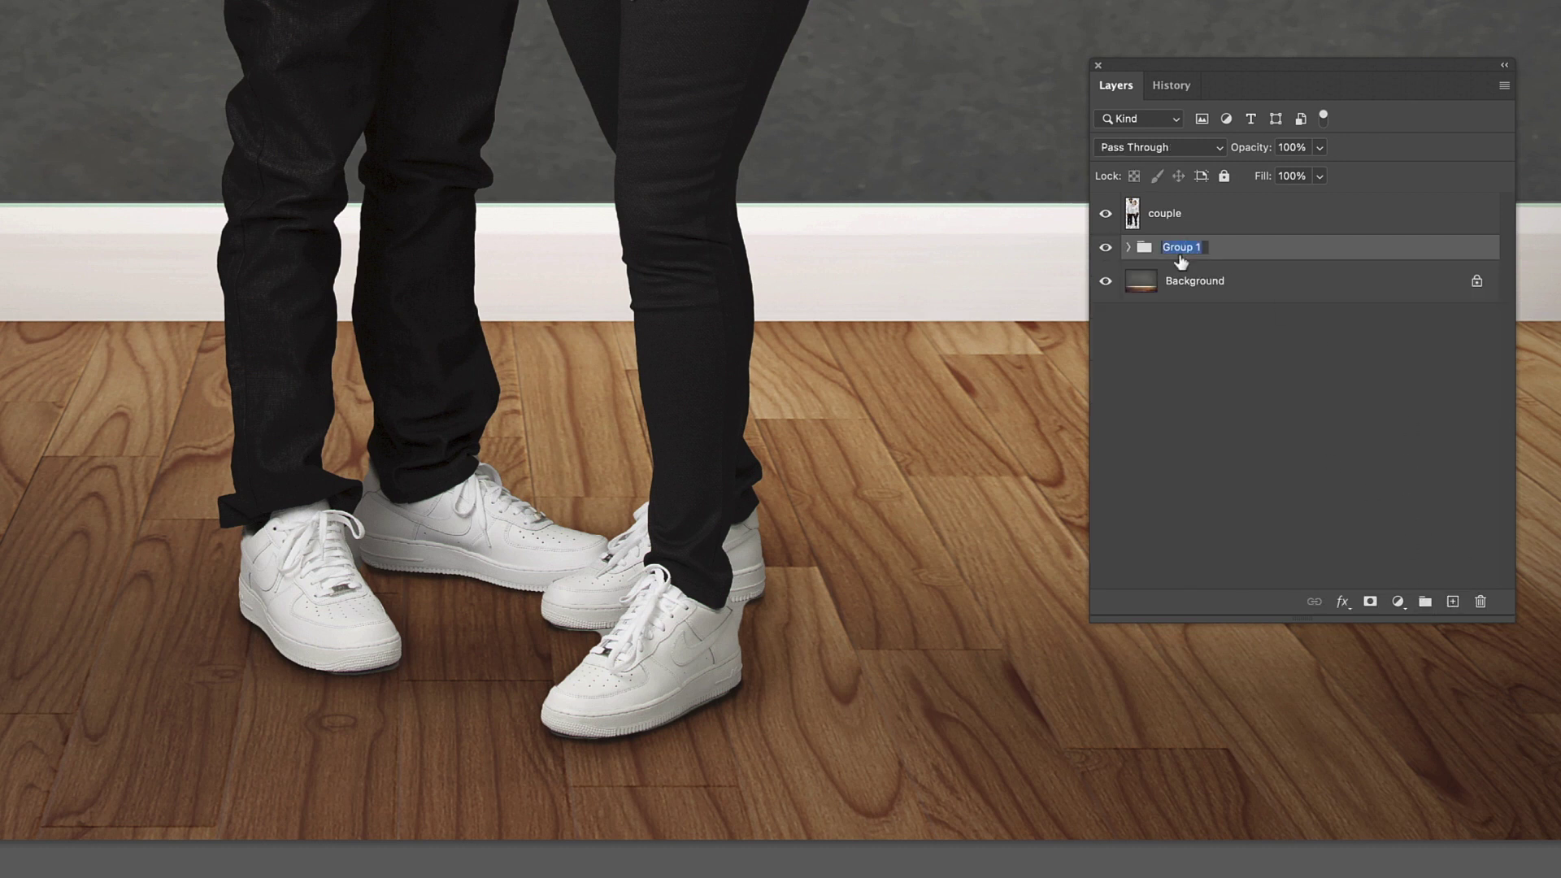
text(DS)
key(Return)
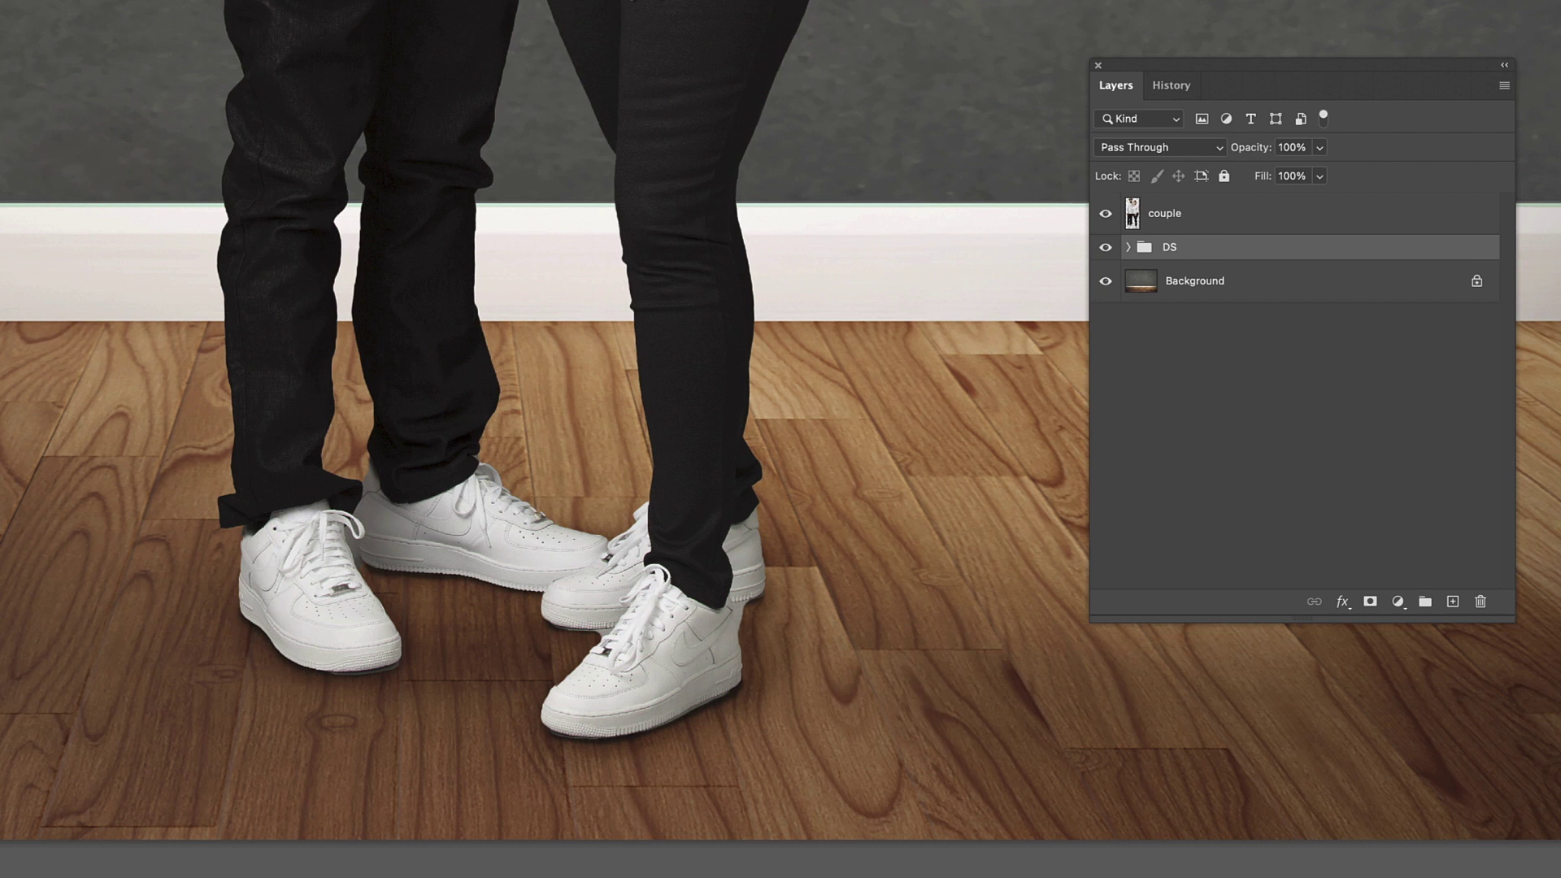